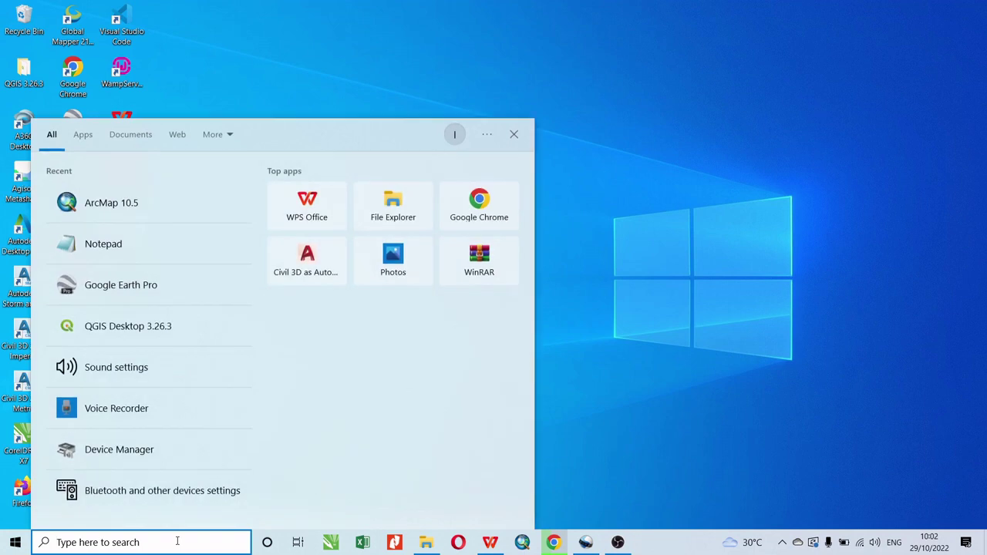
Launch ArcMap 10.5 and dismiss the Getting Started dialog to work in a blank map.
{"action": "type", "text": "arcm"}
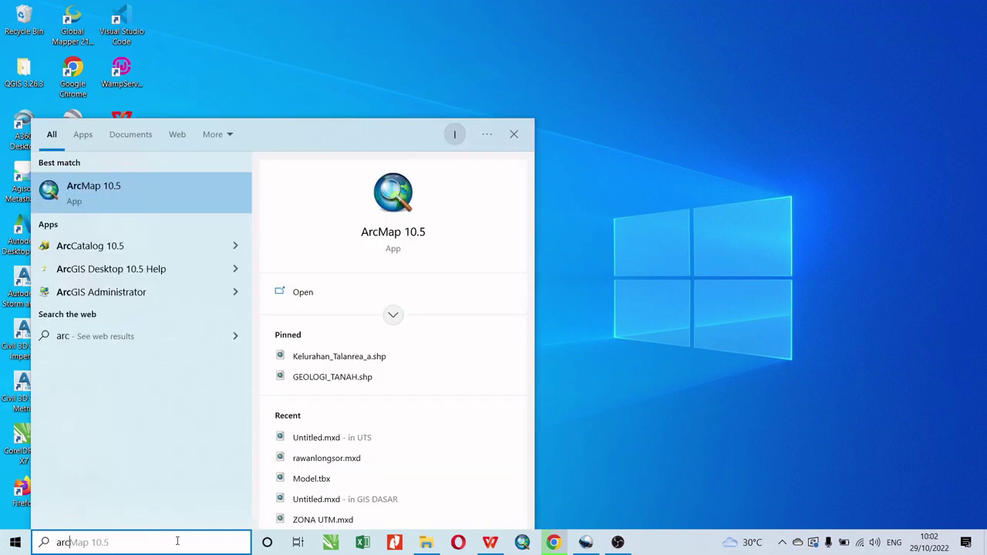
{"action": "left_click", "coordinate": [103, 185]}
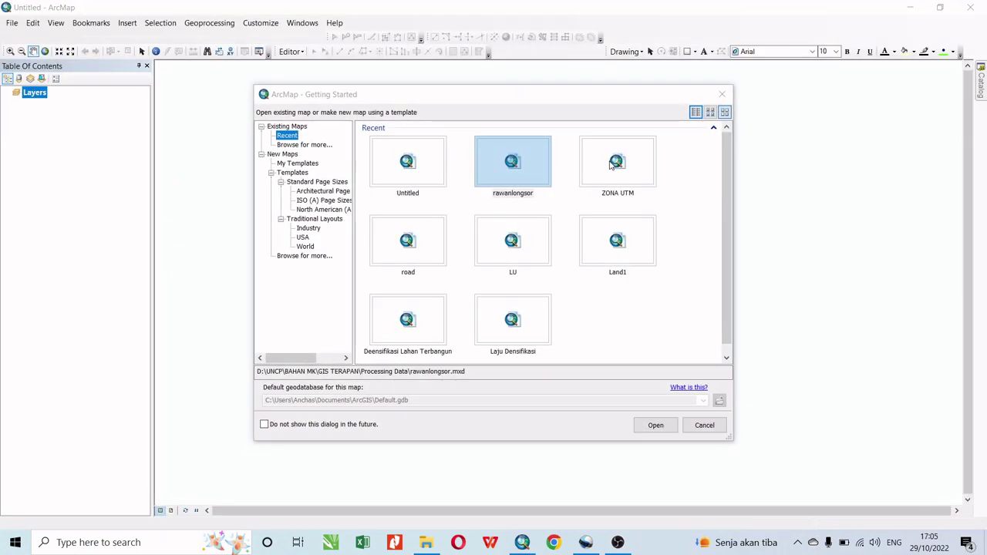
{"action": "left_click", "coordinate": [723, 94]}
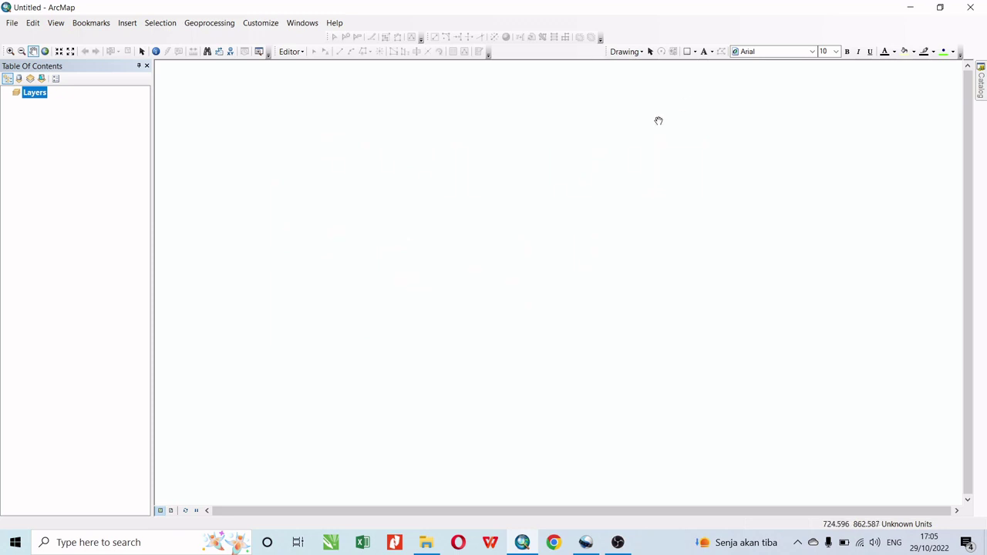
Review which ArcMap extensions are enabled, from 3D Analyst to Tracking Analyst.
{"action": "left_click", "coordinate": [261, 25]}
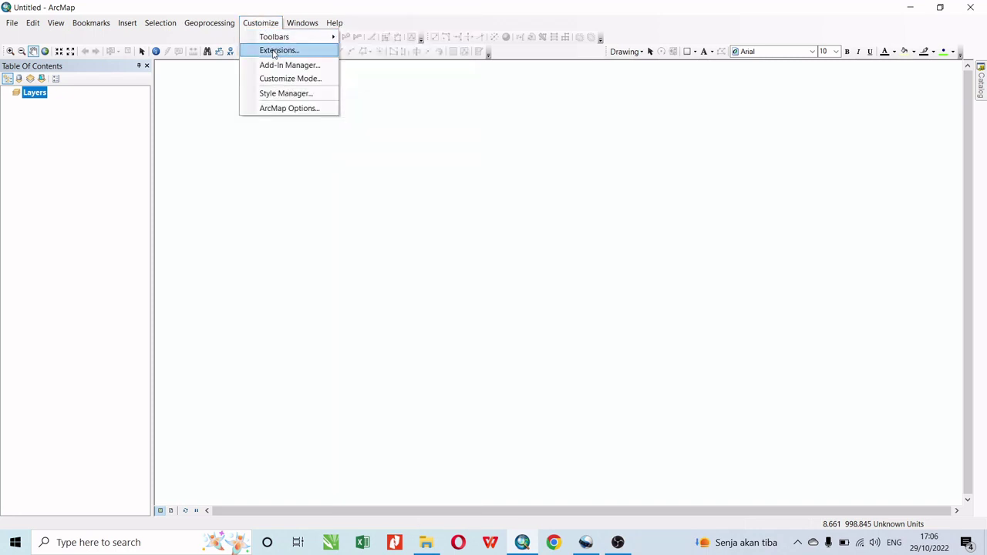
{"action": "left_click", "coordinate": [276, 50]}
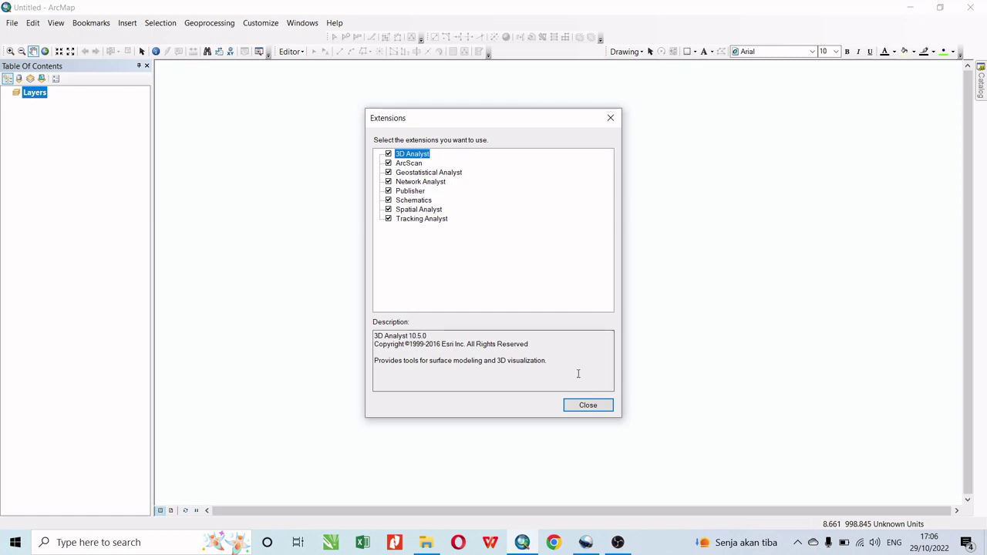
{"action": "left_click", "coordinate": [579, 407]}
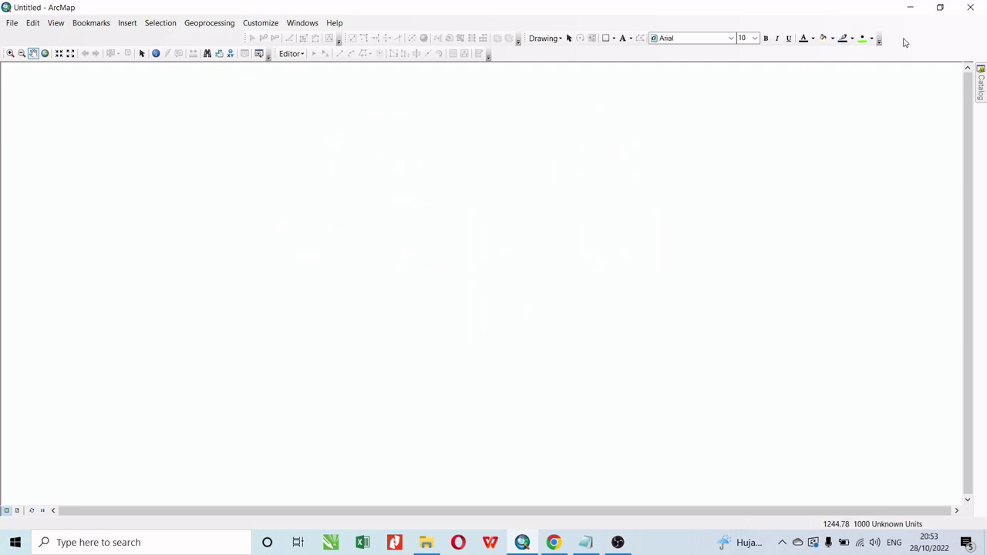
Show the Georeferencing and Standard toolbars and dock both with the other toolbars above the map.
{"action": "right_click", "coordinate": [910, 37]}
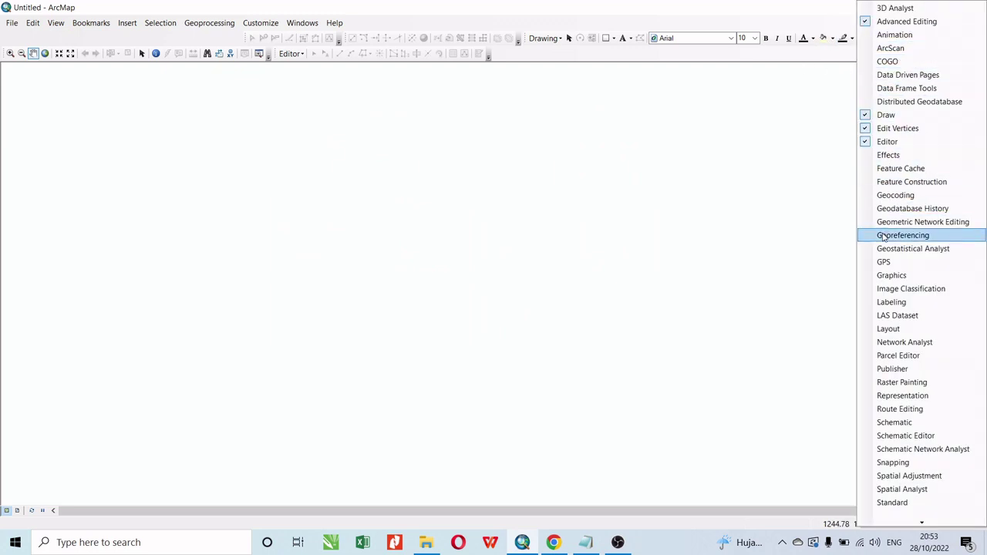
{"action": "left_click", "coordinate": [883, 235]}
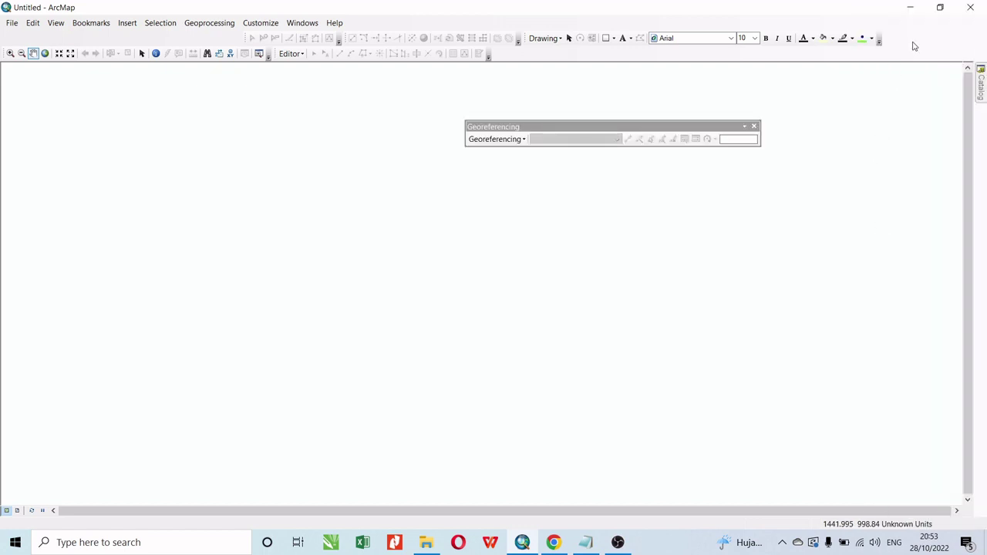
{"action": "right_click", "coordinate": [915, 44]}
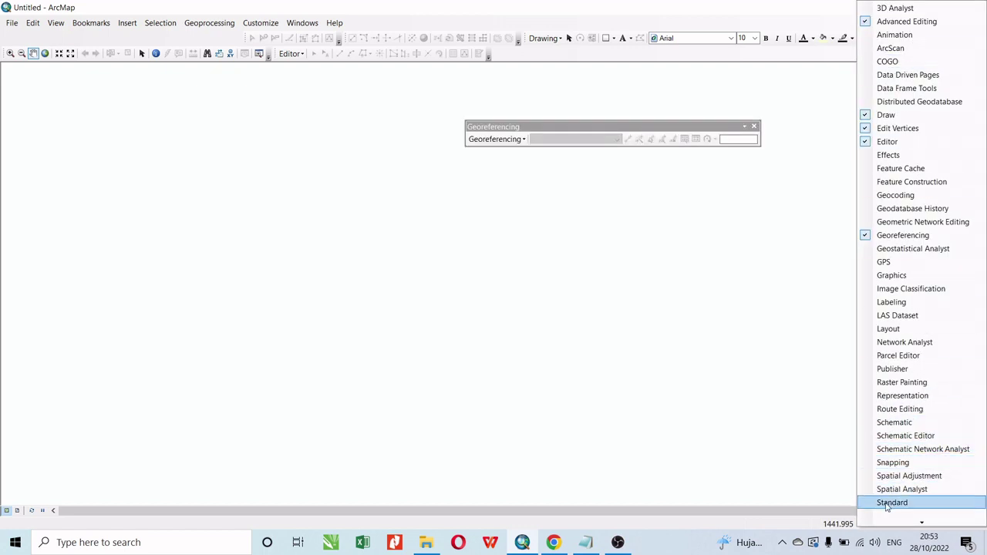
{"action": "left_click", "coordinate": [886, 505]}
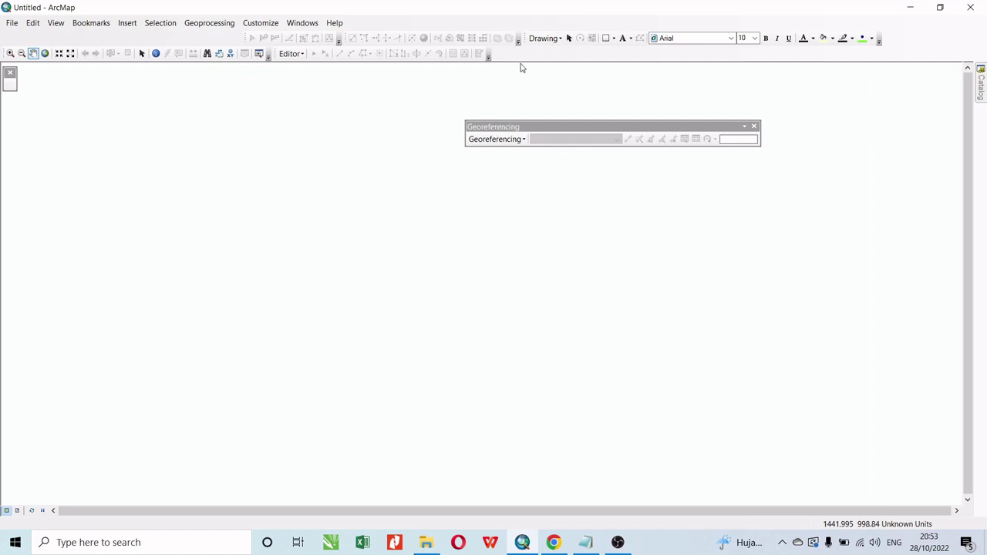
{"action": "left_click_drag", "start_coordinate": [473, 130], "coordinate": [503, 54]}
{"action": "mouse_move", "coordinate": [254, 162]}
{"action": "left_mouse_down"}
{"action": "mouse_move", "coordinate": [206, 123]}
{"action": "mouse_move", "coordinate": [23, 73]}
{"action": "mouse_move", "coordinate": [16, 32]}
{"action": "mouse_move", "coordinate": [29, 37]}
{"action": "left_mouse_up"}
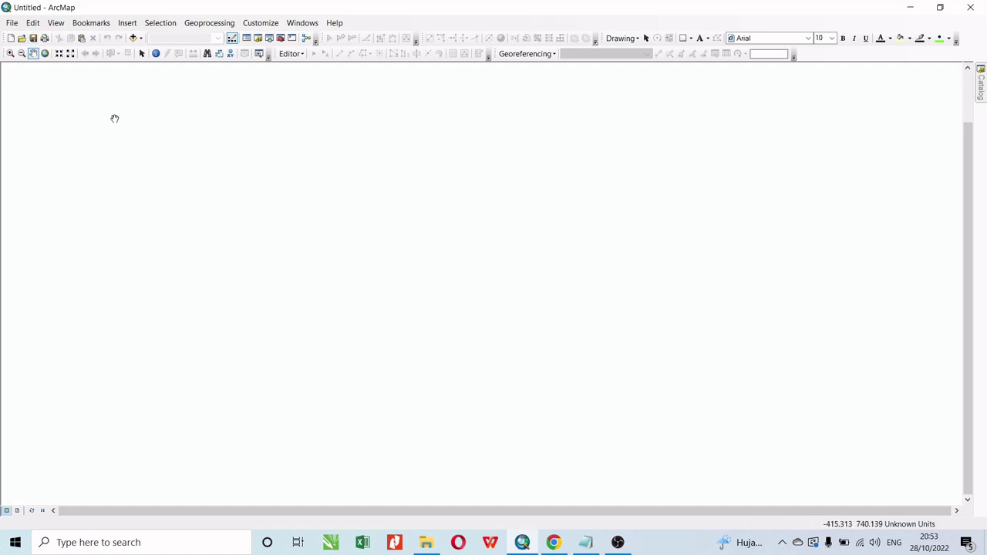
Display the Table of Contents window beside the map view.
{"action": "left_click", "coordinate": [35, 54]}
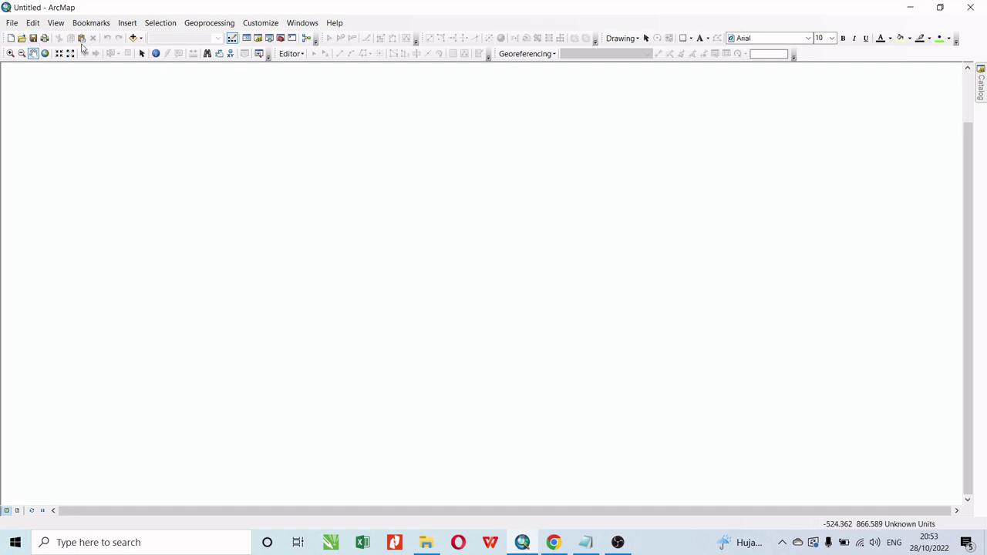
{"action": "left_click", "coordinate": [247, 40]}
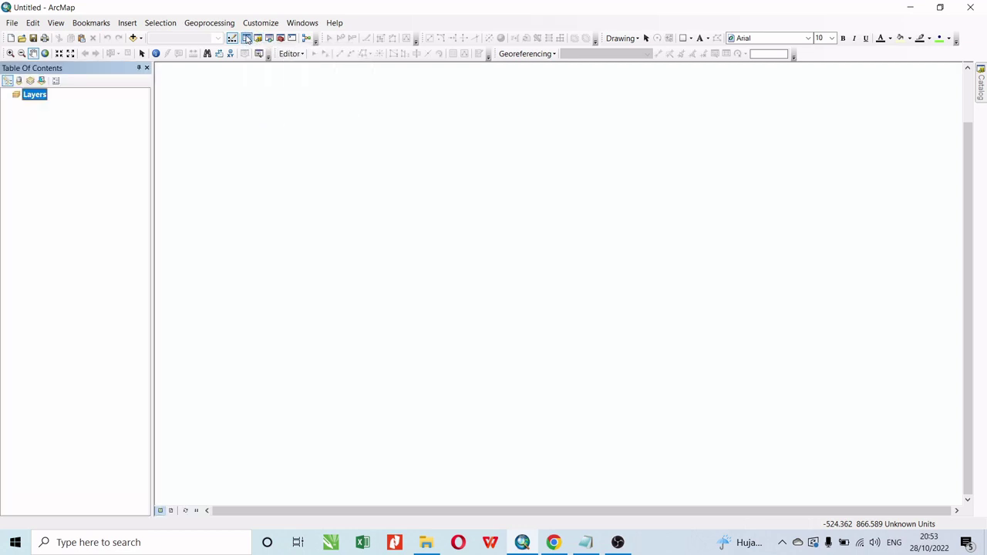
{"action": "left_click", "coordinate": [147, 68]}
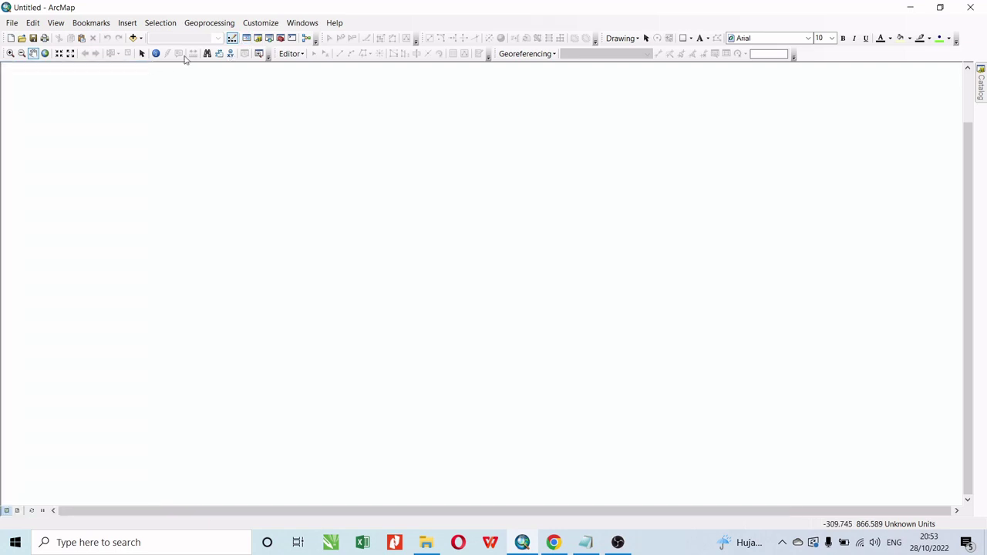
{"action": "left_click", "coordinate": [247, 40]}
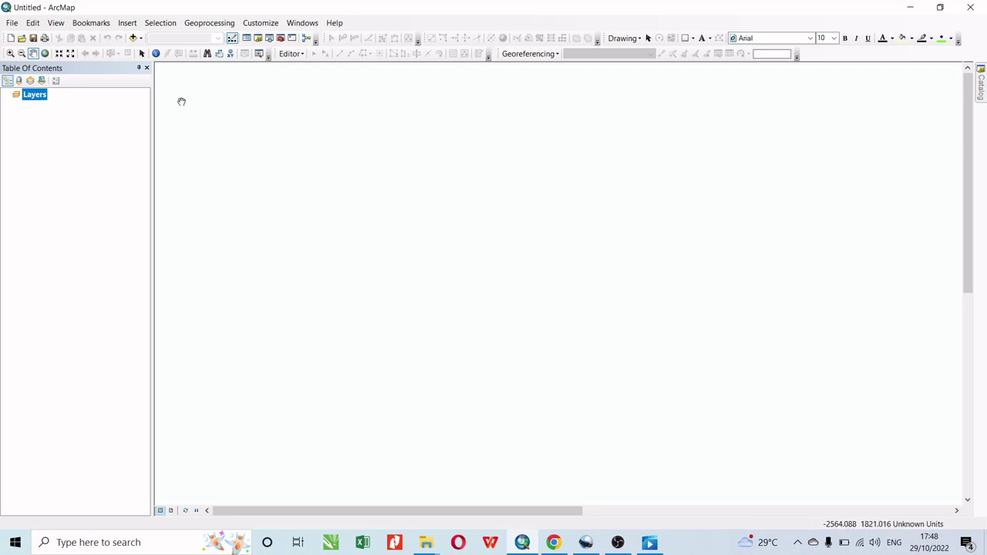
{"action": "left_click", "coordinate": [13, 23]}
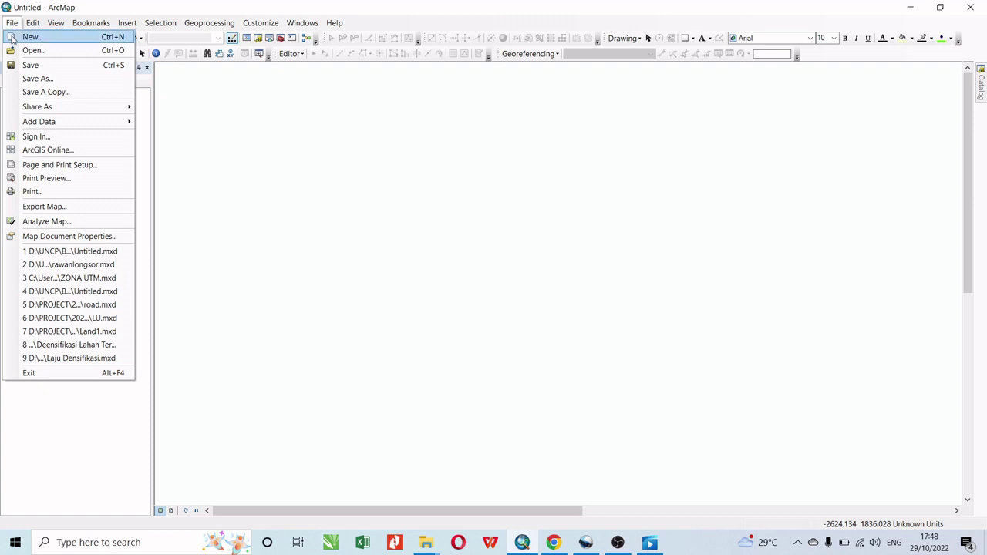
{"action": "mouse_move", "coordinate": [44, 123]}
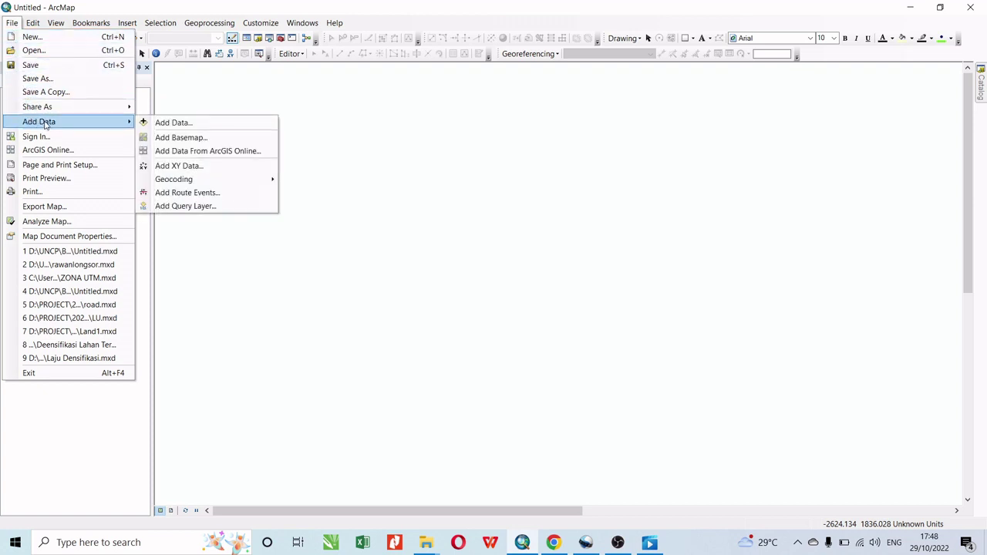
{"action": "left_click", "coordinate": [160, 122]}
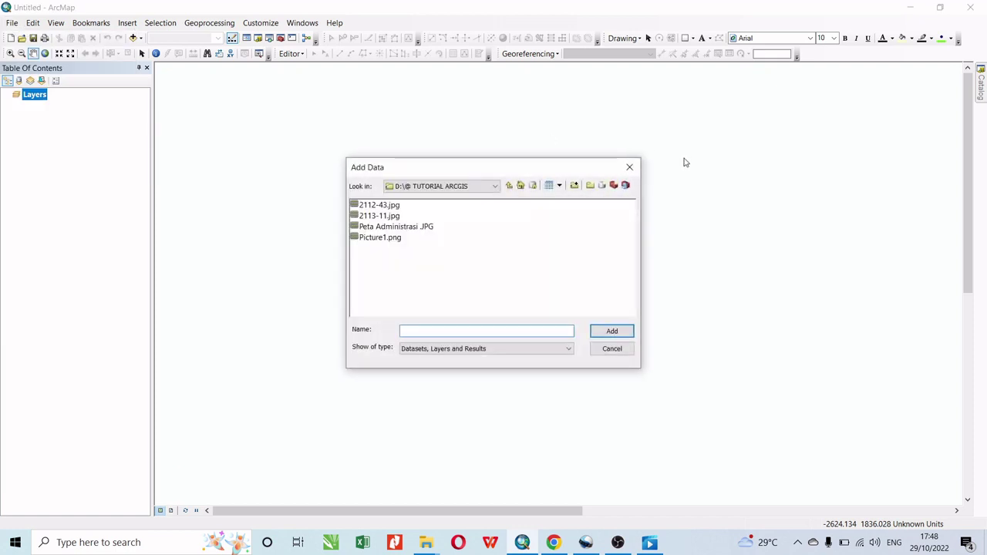
{"action": "left_click", "coordinate": [633, 167]}
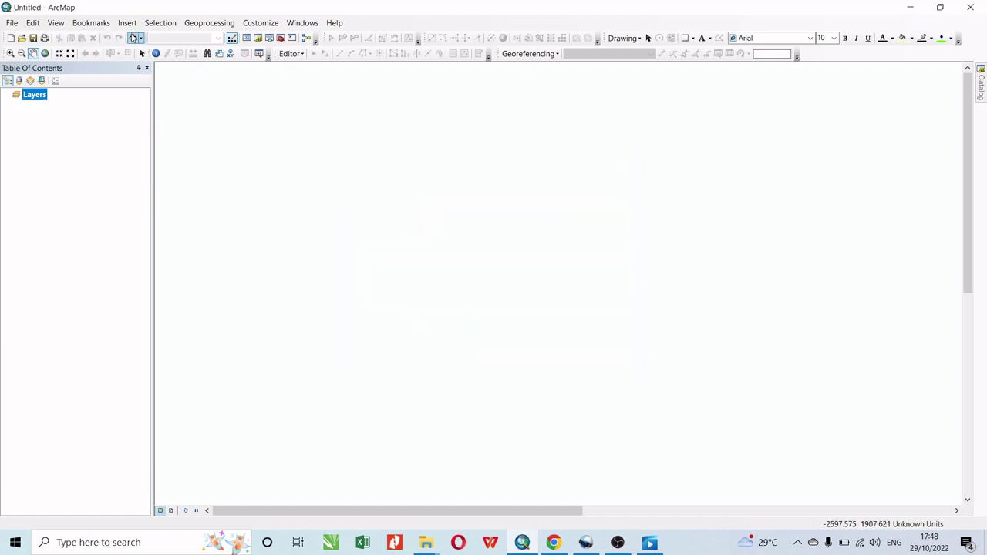
Start adding data and create a folder connection to D:\@ TUTORIAL ARCGIS.
{"action": "left_click", "coordinate": [133, 39]}
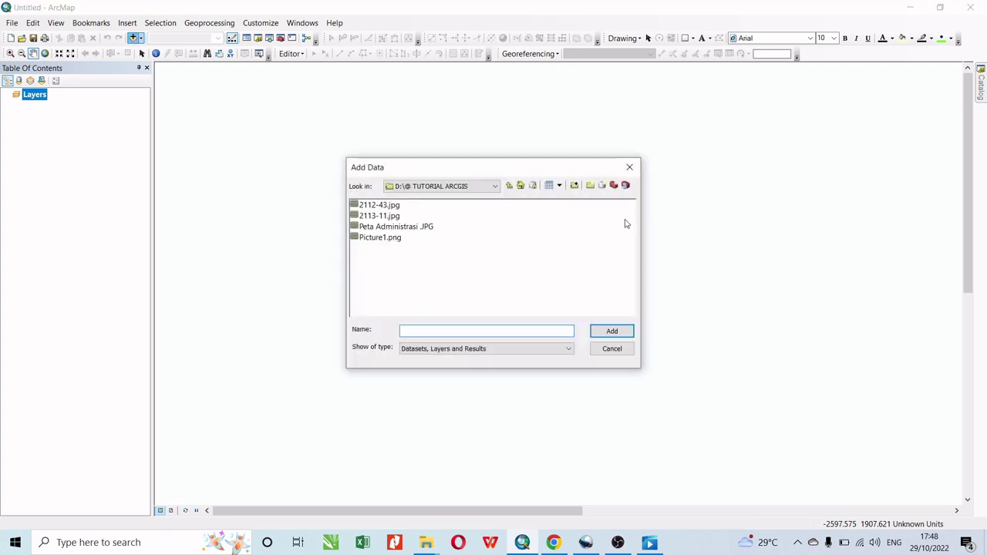
{"action": "left_click_drag", "start_coordinate": [573, 167], "coordinate": [561, 147]}
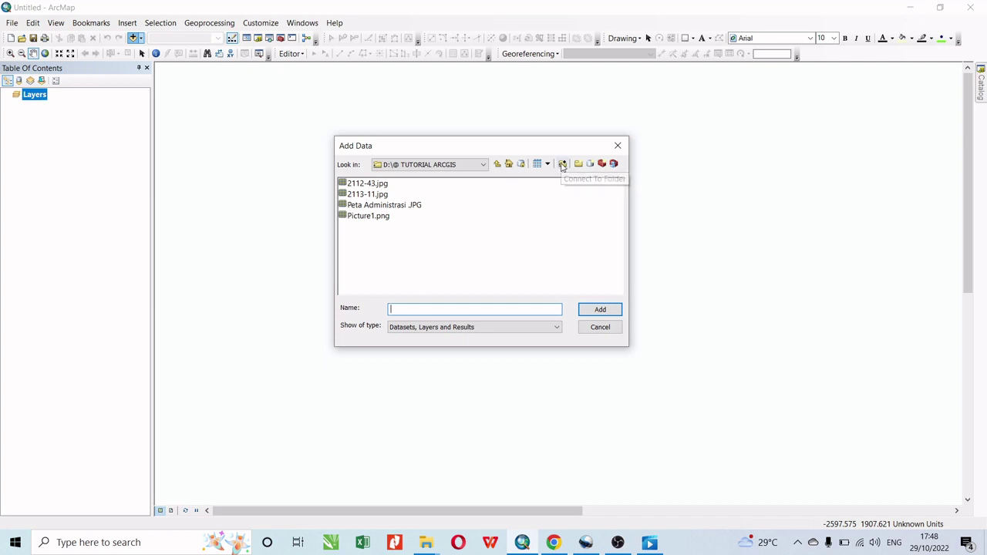
{"action": "left_click", "coordinate": [563, 165]}
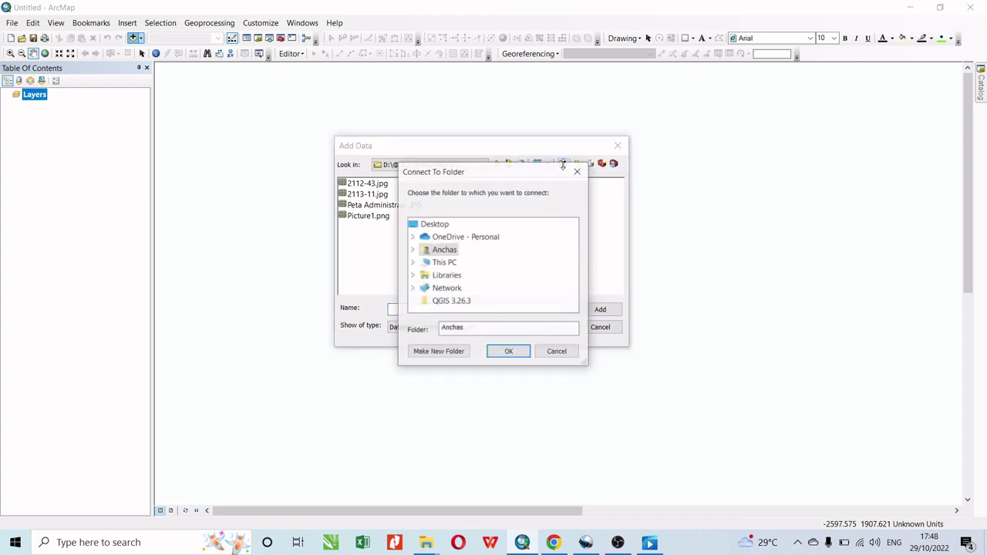
{"action": "left_click_drag", "start_coordinate": [547, 174], "coordinate": [537, 138]}
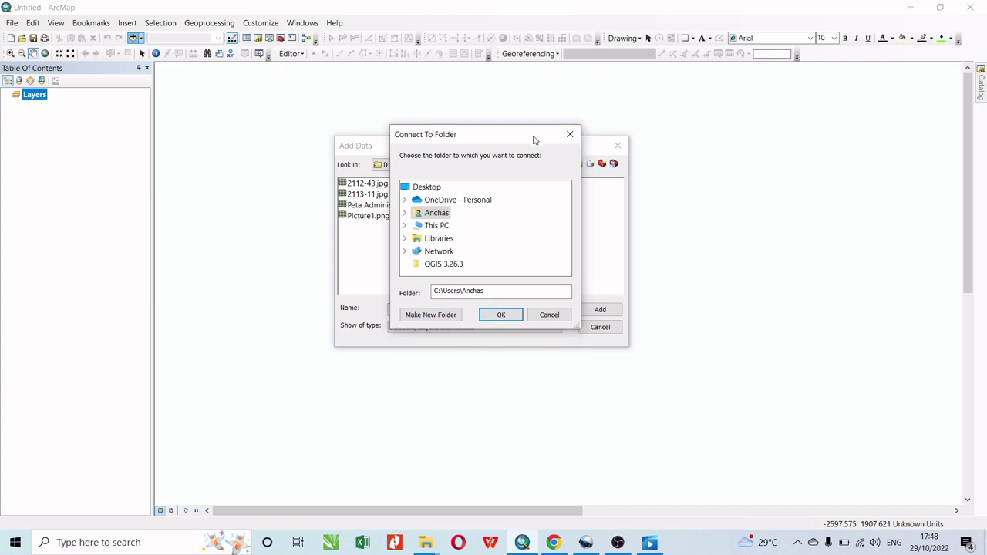
{"action": "left_click", "coordinate": [407, 225]}
{"action": "scroll", "coordinate": [414, 232], "scroll_direction": "down", "scroll_amount": 2}
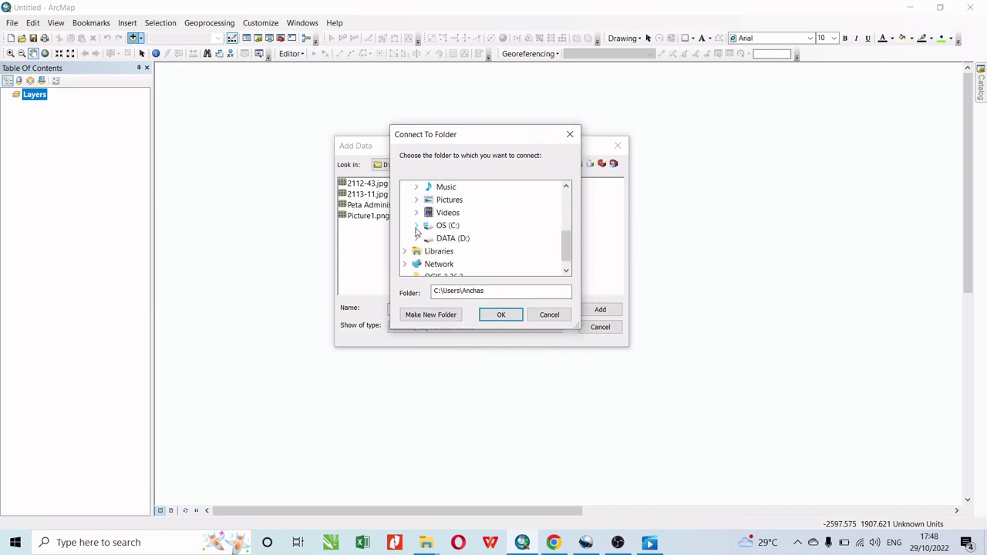
{"action": "left_click", "coordinate": [417, 239]}
{"action": "left_click", "coordinate": [484, 200]}
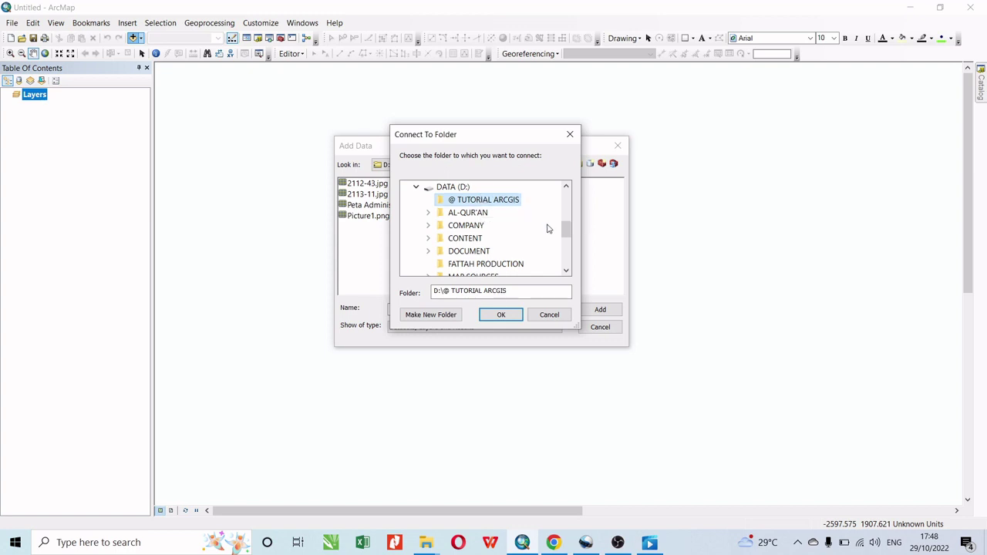
{"action": "left_click", "coordinate": [503, 317]}
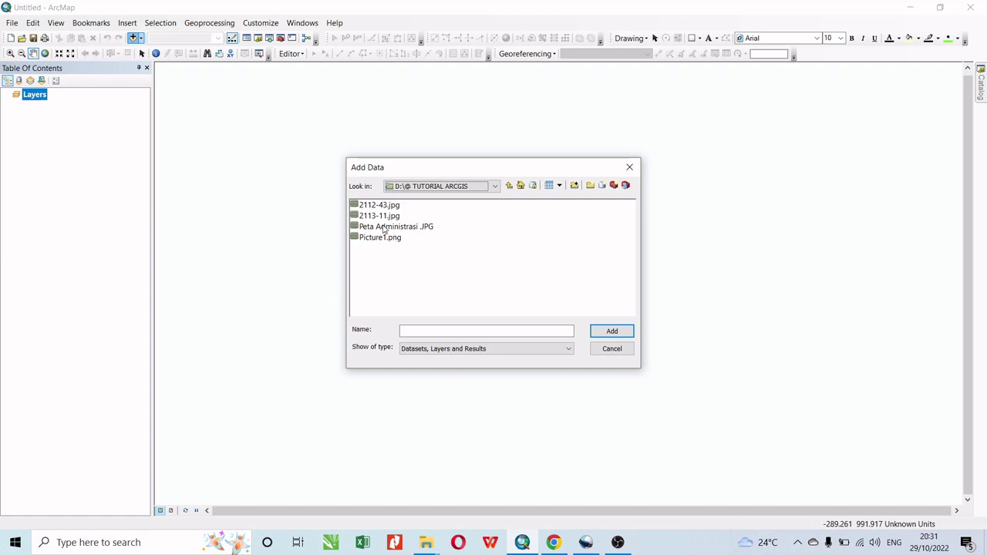
Add the Peta Administrasi .JPG image from D:\@ TUTORIAL ARCGIS to the map, dismissing the spatial reference warning.
{"action": "left_click", "coordinate": [509, 186]}
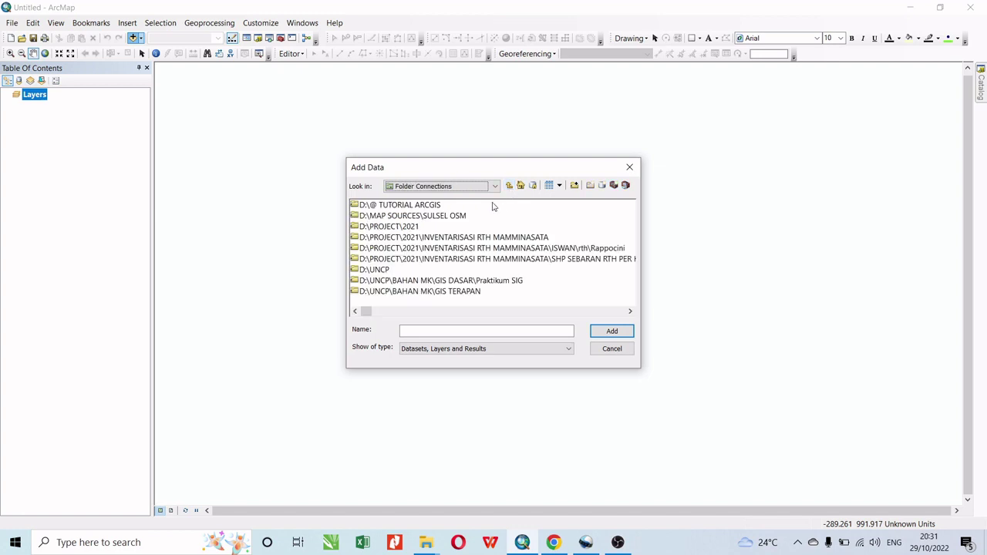
{"action": "left_click", "coordinate": [451, 188]}
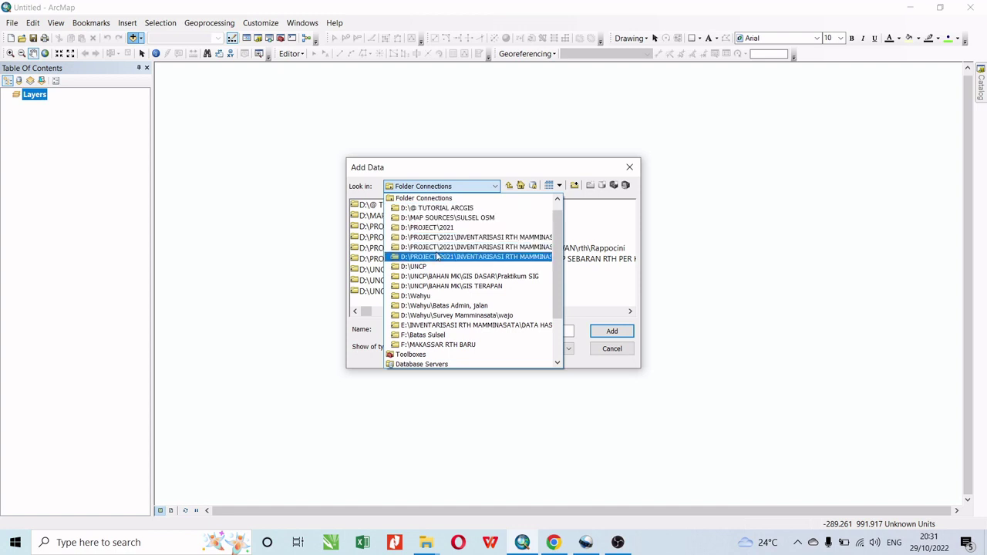
{"action": "left_click", "coordinate": [449, 209]}
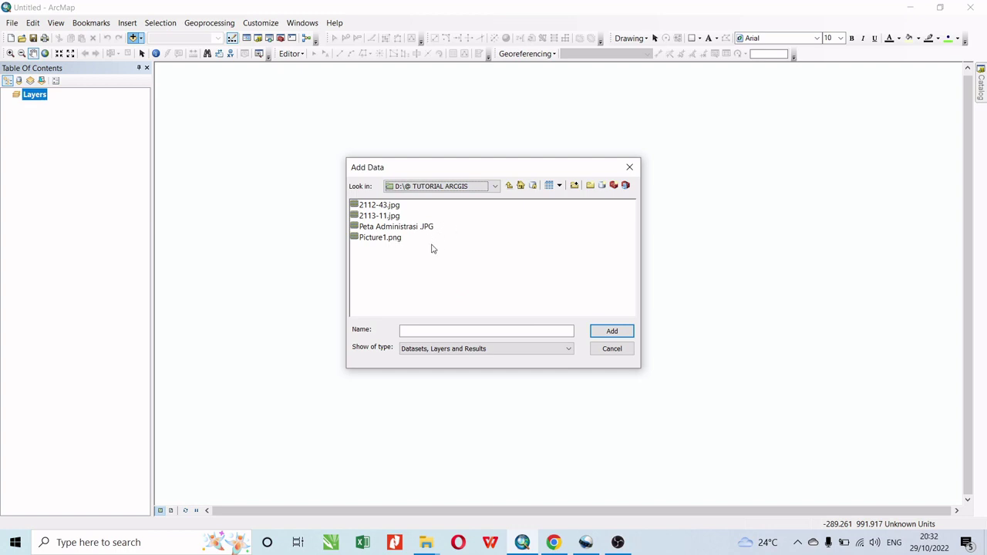
{"action": "left_click", "coordinate": [397, 229]}
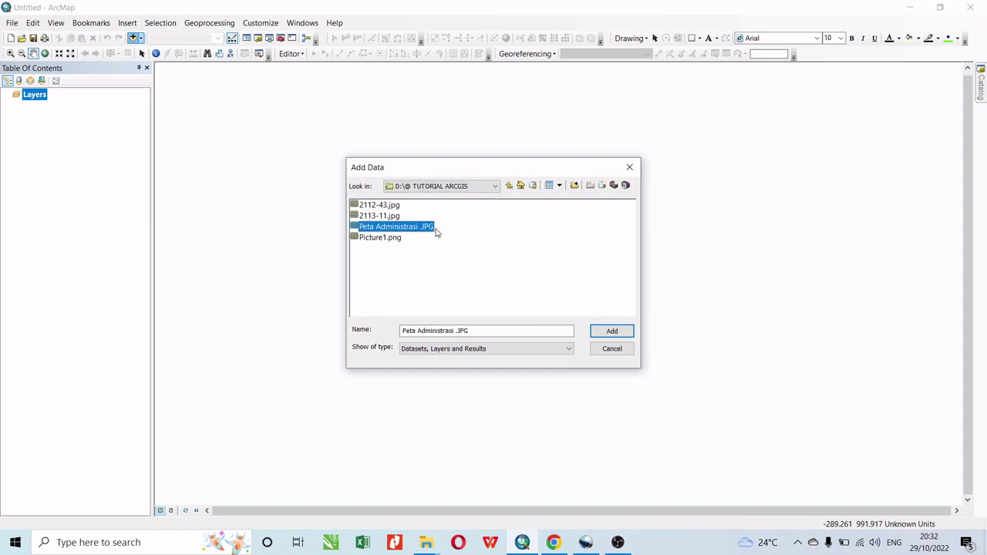
{"action": "left_click", "coordinate": [613, 331]}
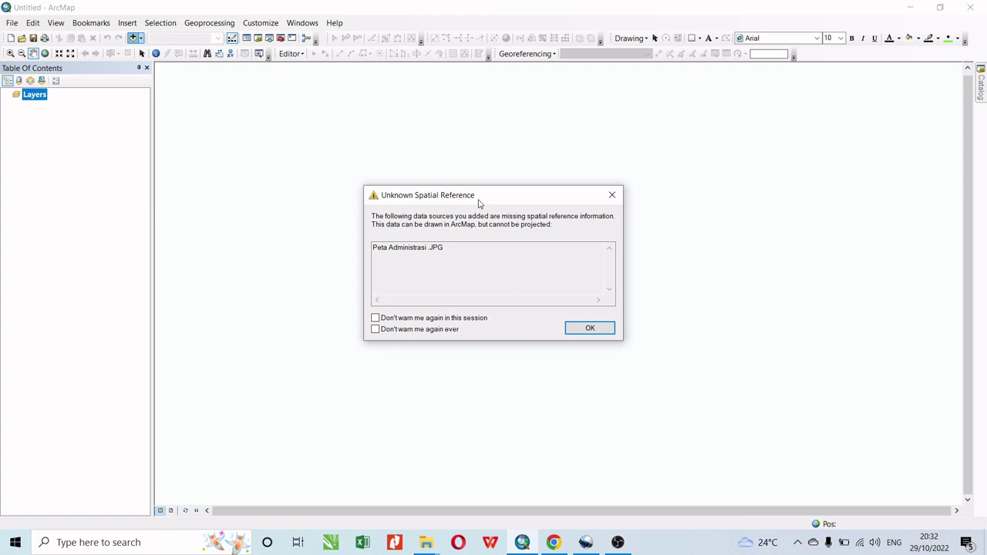
{"action": "left_click", "coordinate": [612, 200]}
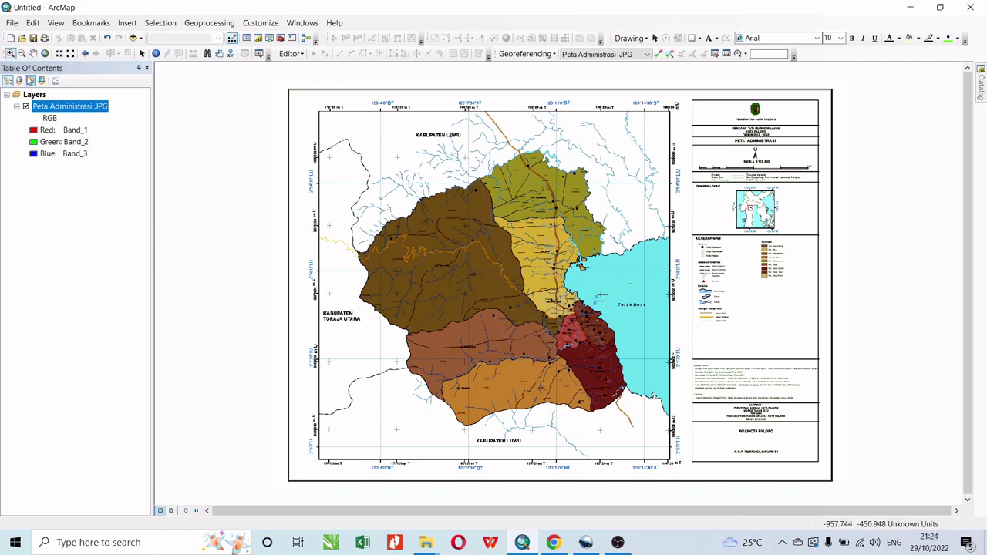
Open the data frame's coordinate system settings and expand the projected UTM systems down to the WGS 1984 group.
{"action": "left_click", "coordinate": [11, 57]}
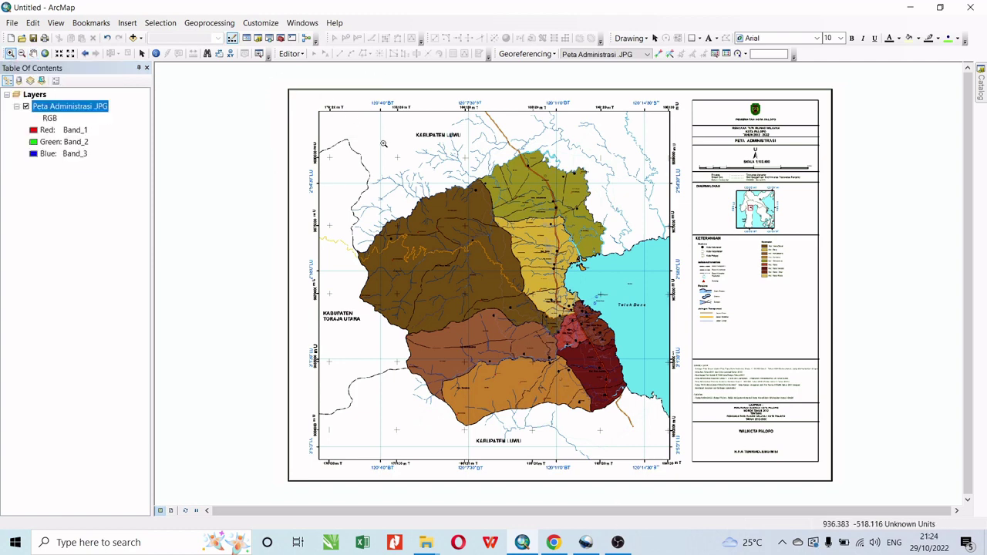
{"action": "left_click_drag", "start_coordinate": [273, 76], "coordinate": [433, 199]}
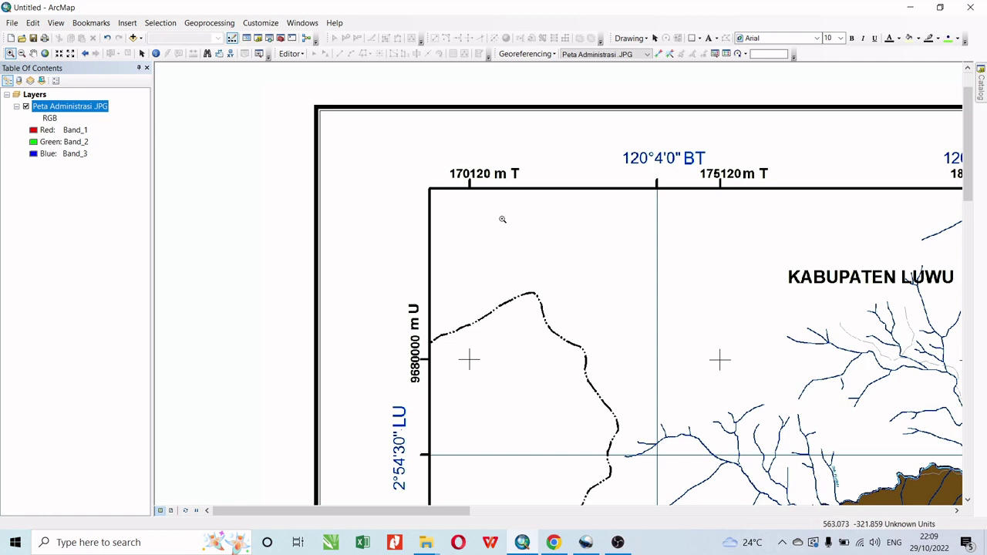
{"action": "right_click", "coordinate": [502, 220]}
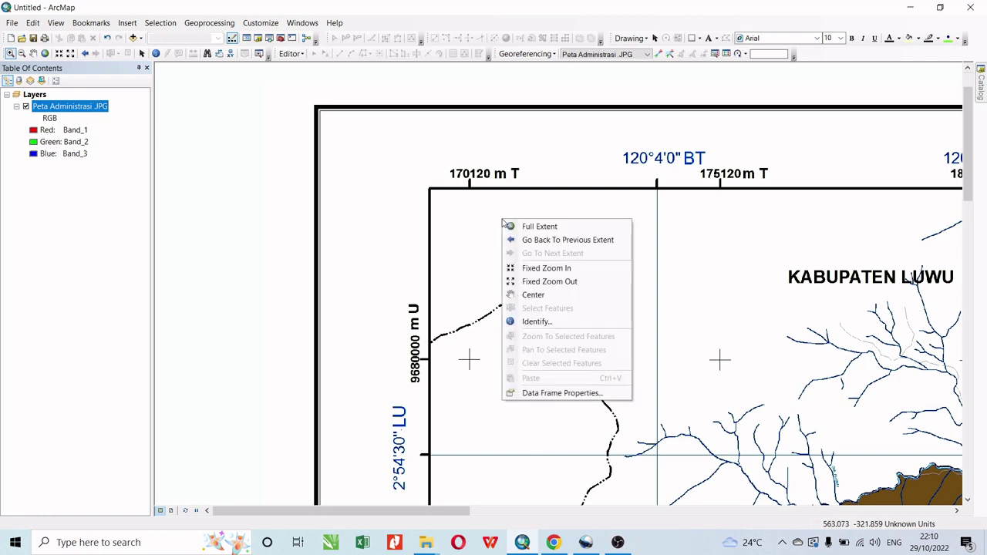
{"action": "left_click", "coordinate": [536, 393]}
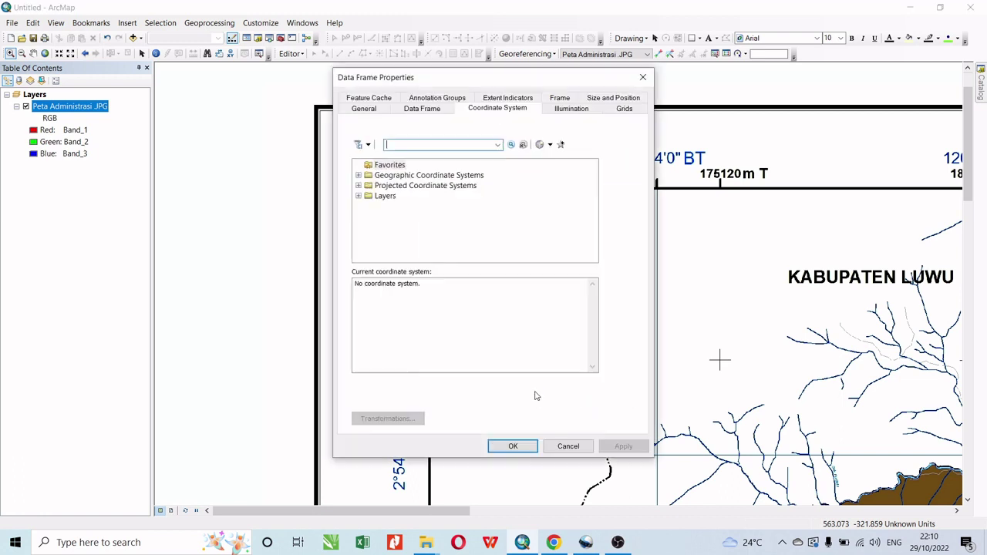
{"action": "left_click", "coordinate": [358, 186]}
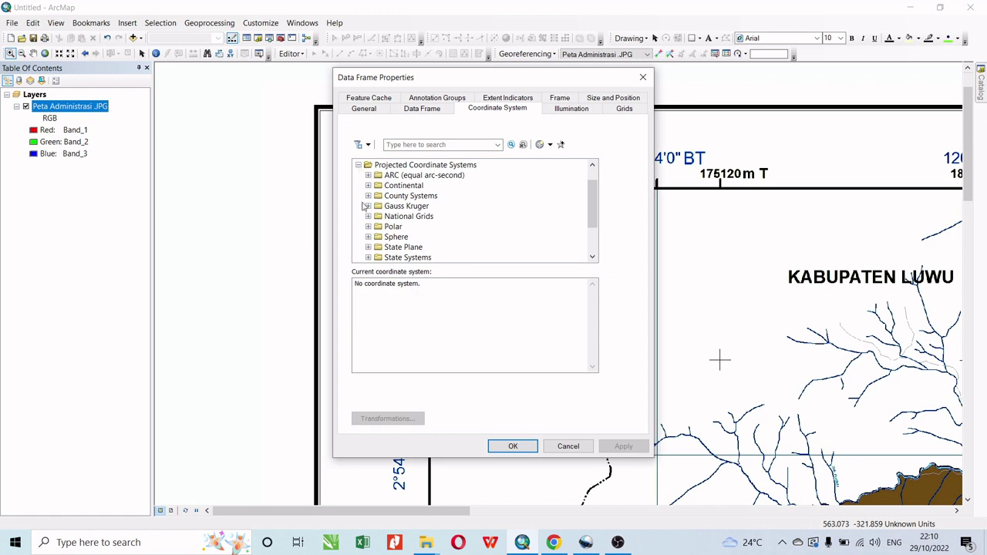
{"action": "scroll", "coordinate": [365, 208], "scroll_direction": "down", "scroll_amount": 2}
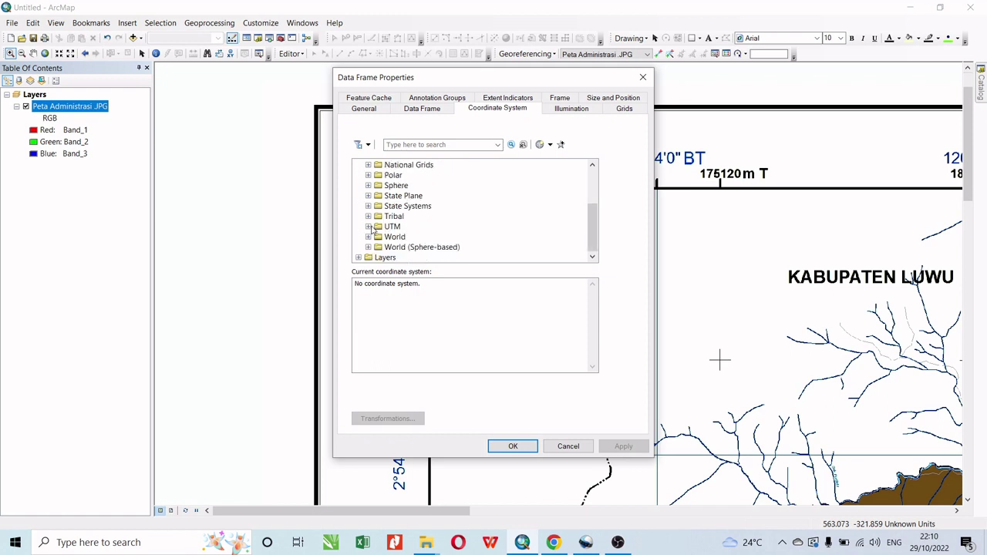
{"action": "left_click", "coordinate": [368, 226]}
{"action": "scroll", "coordinate": [370, 231], "scroll_direction": "down", "scroll_amount": 3}
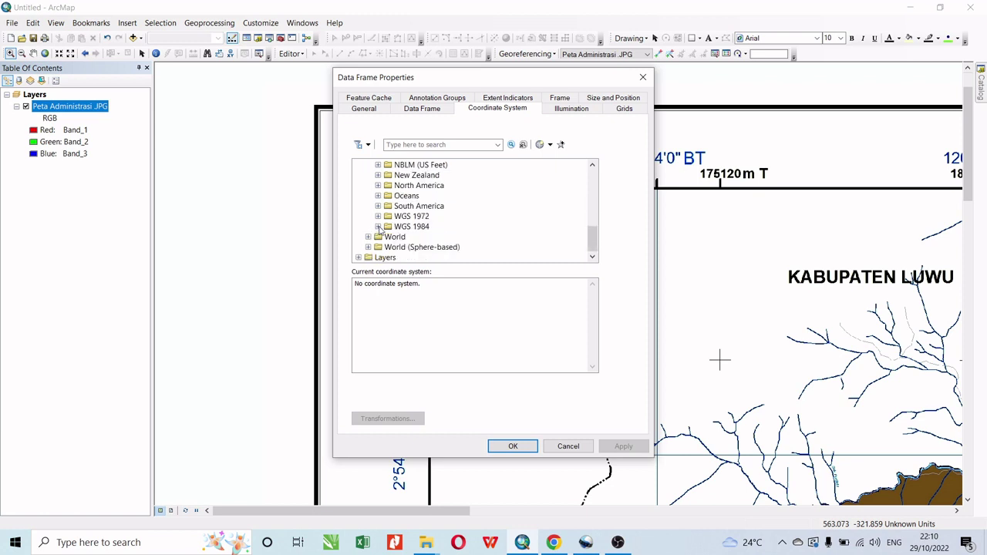
{"action": "left_click", "coordinate": [378, 226]}
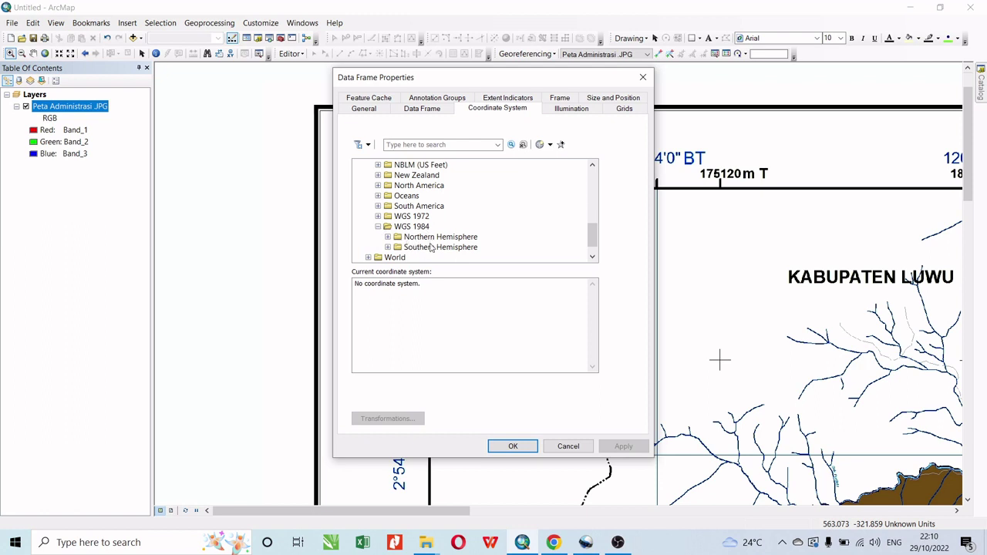
Open Picture1.png from the @ TUTORIAL ARCGIS folder, examine Indonesia's UTM zone division, and return to ArcMap.
{"action": "key", "text": "alt+Tab"}
{"action": "key", "text": "alt+Tab"}
{"action": "key", "text": "alt+Tab"}
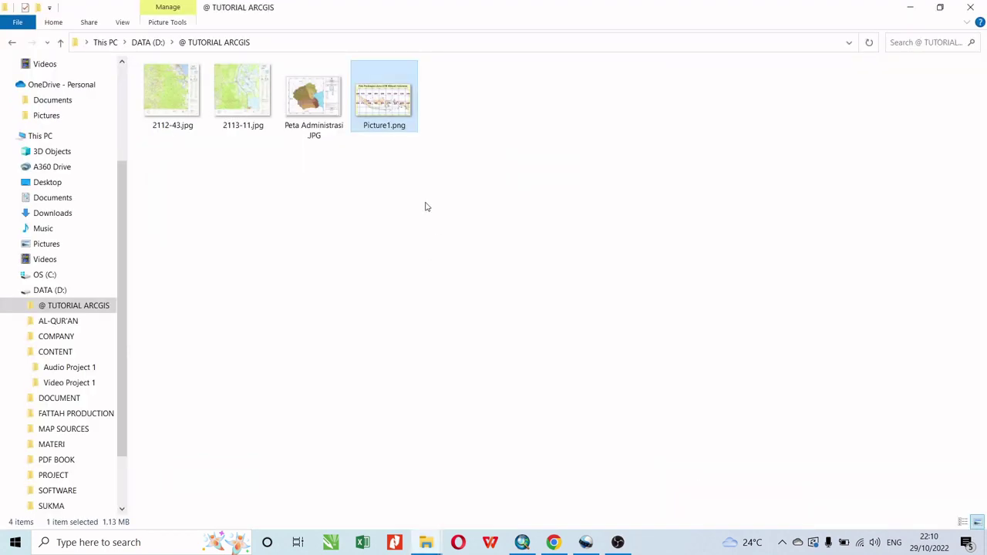
{"action": "double_click", "coordinate": [390, 100]}
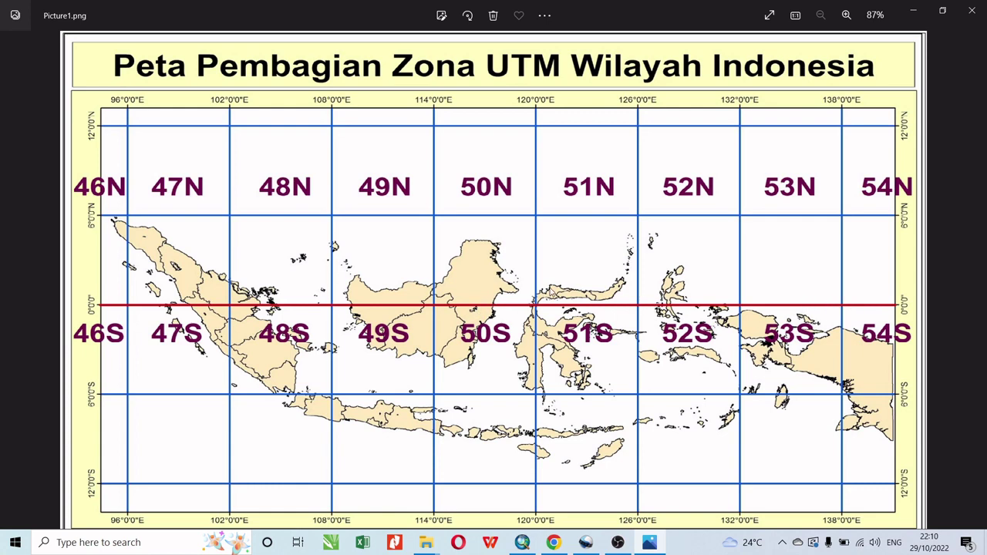
{"action": "key", "text": "alt+Tab"}
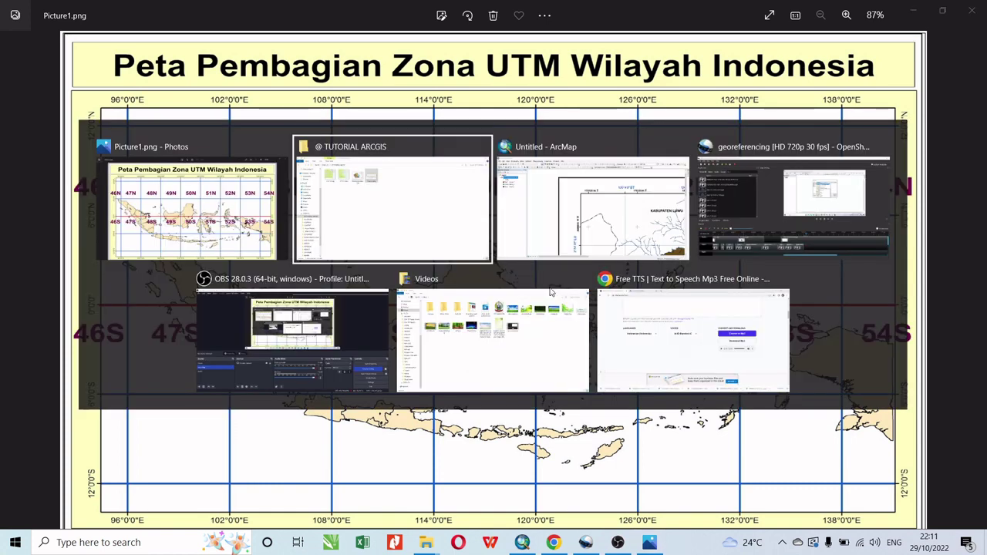
{"action": "key", "text": "alt+Tab"}
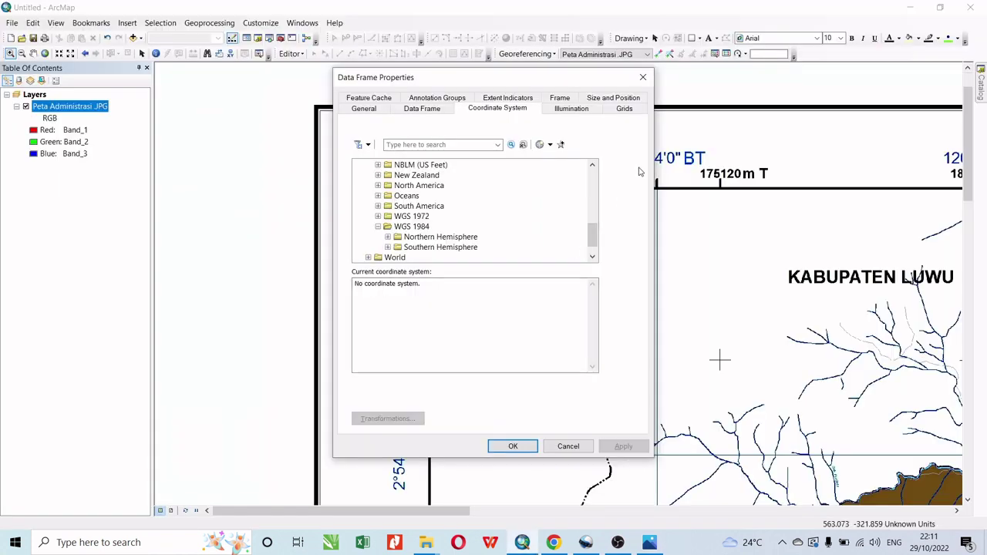
Set the data frame's coordinate system to WGS 1984 UTM Zone 51S from the Southern Hemisphere group and apply it.
{"action": "left_click", "coordinate": [388, 247]}
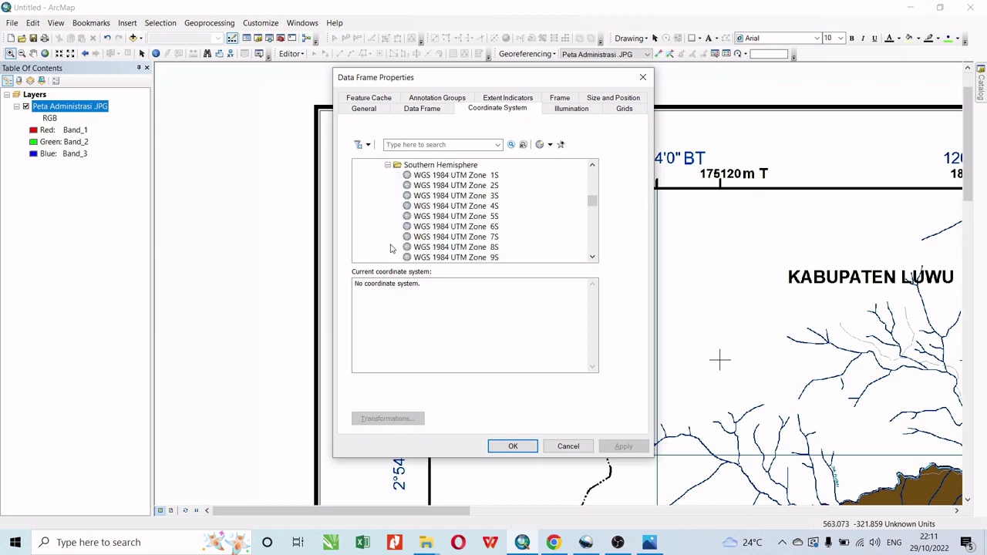
{"action": "scroll", "coordinate": [432, 216], "scroll_direction": "down", "scroll_amount": 2}
{"action": "scroll", "coordinate": [436, 216], "scroll_direction": "down", "scroll_amount": 7}
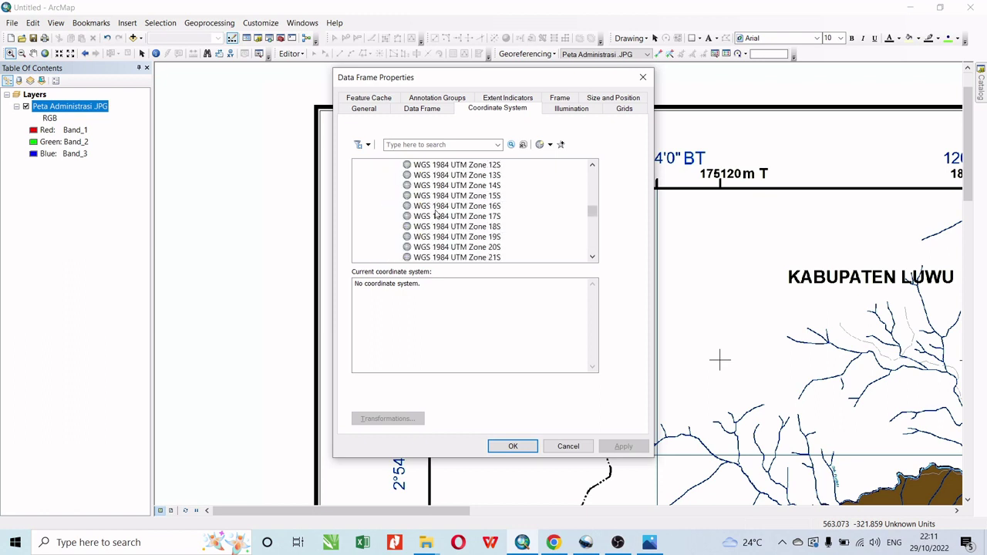
{"action": "scroll", "coordinate": [435, 216], "scroll_direction": "down", "scroll_amount": 6}
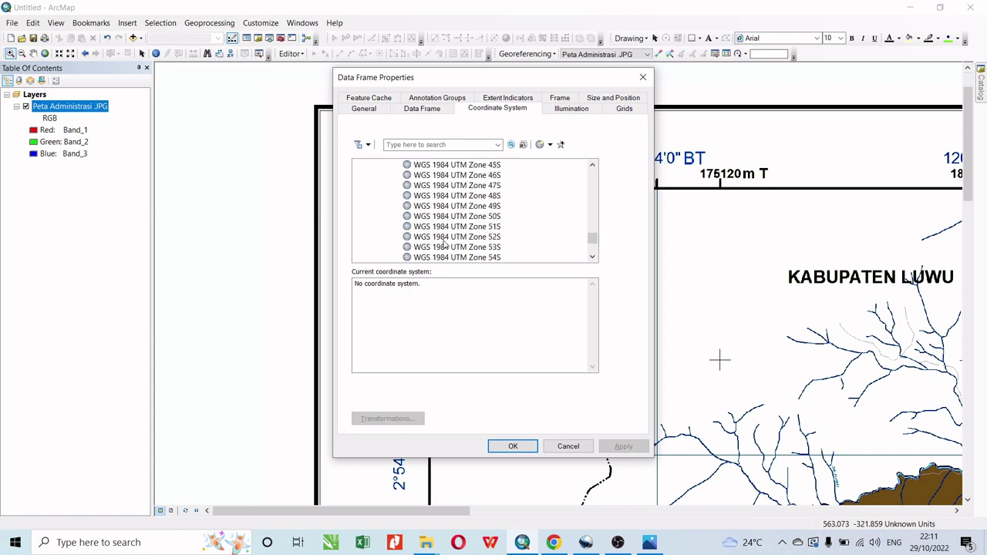
{"action": "left_click", "coordinate": [438, 228]}
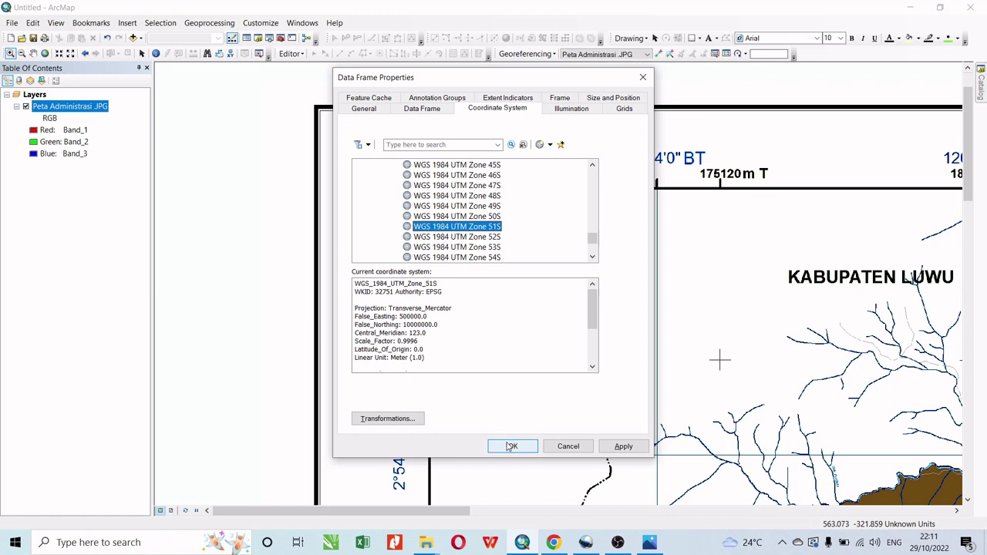
{"action": "left_click", "coordinate": [636, 450]}
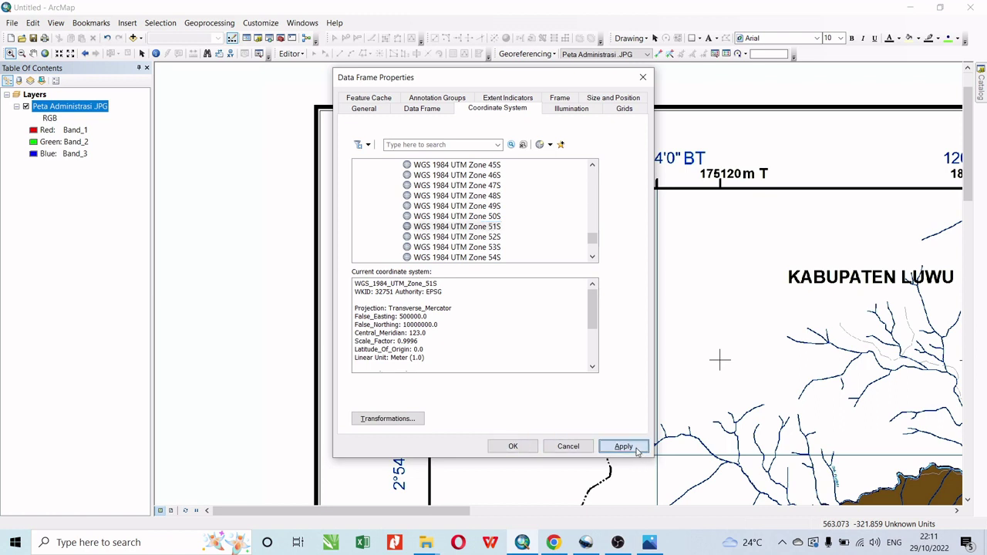
{"action": "left_click", "coordinate": [513, 447]}
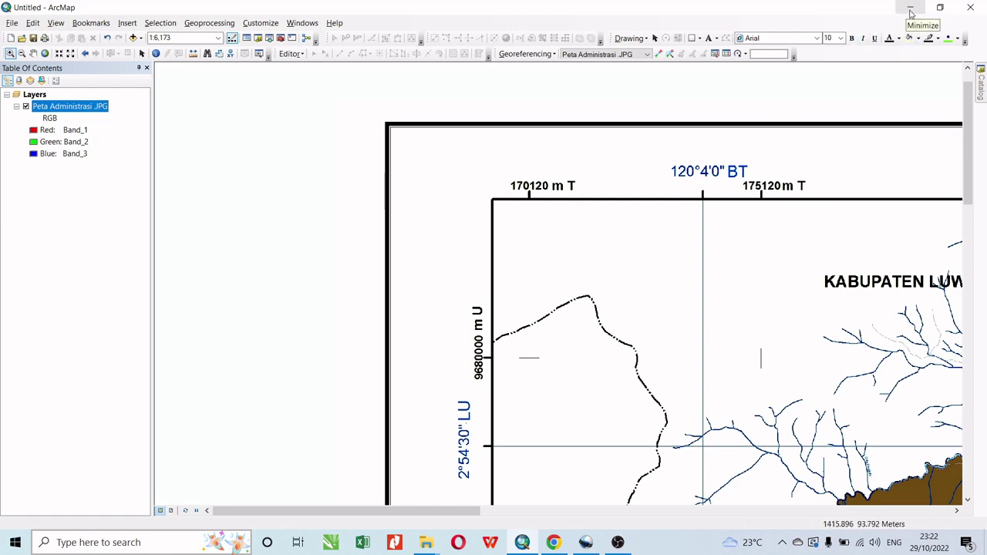
Switch to the @ TUTORIAL ARCGIS folder in File Explorer and open Peta Administrasi .JPG in Paint.
{"action": "left_click", "coordinate": [911, 12]}
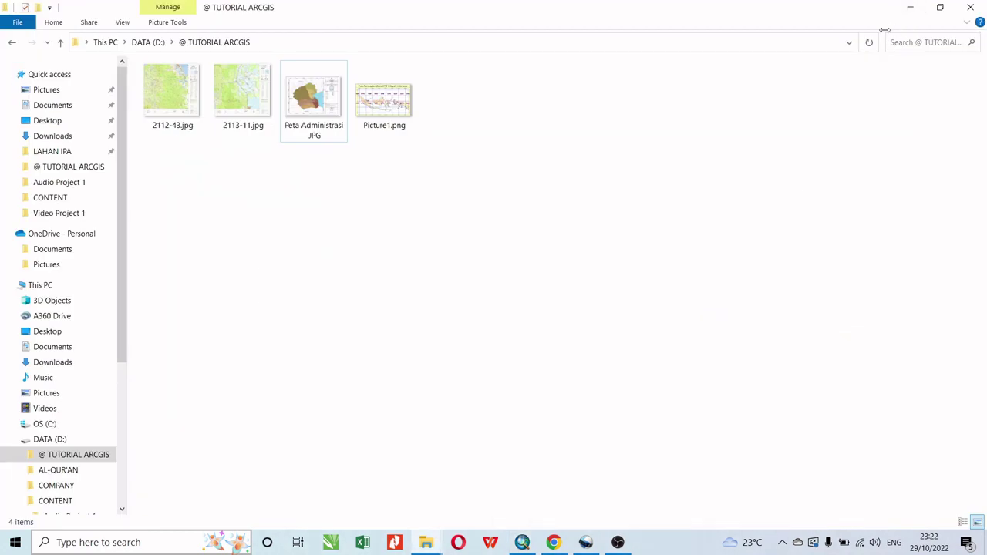
{"action": "left_click", "coordinate": [327, 140]}
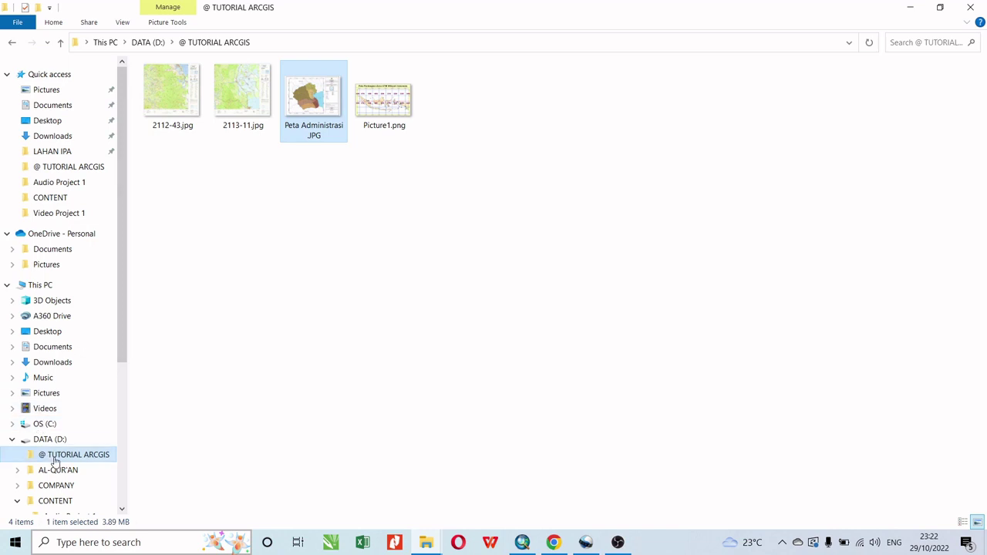
{"action": "right_click", "coordinate": [312, 104]}
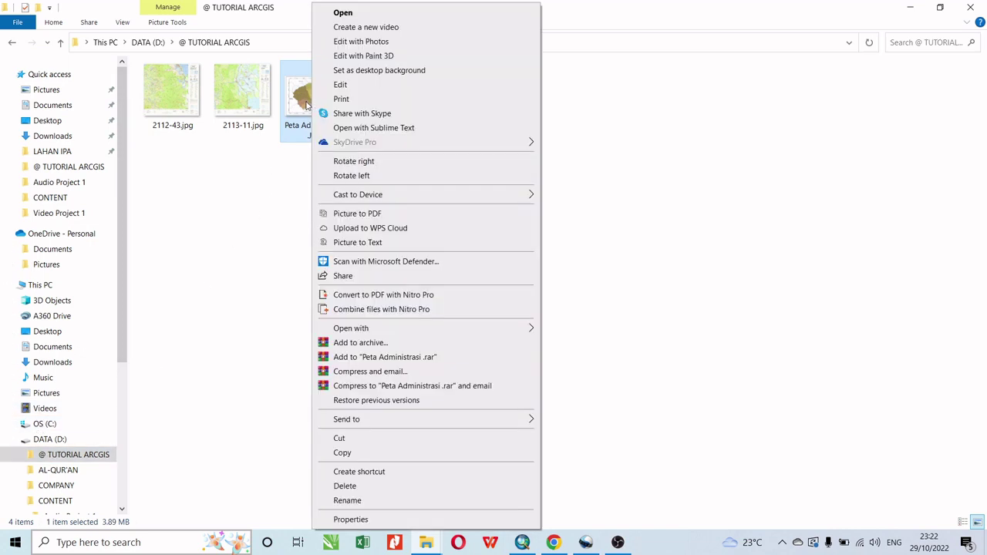
{"action": "left_click", "coordinate": [294, 98]}
{"action": "right_click", "coordinate": [292, 96]}
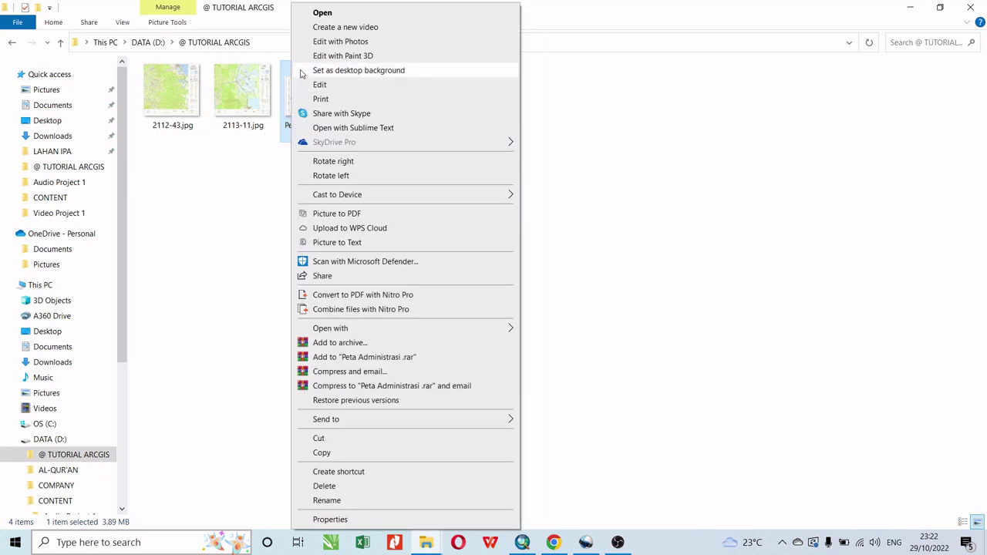
{"action": "left_click", "coordinate": [322, 13]}
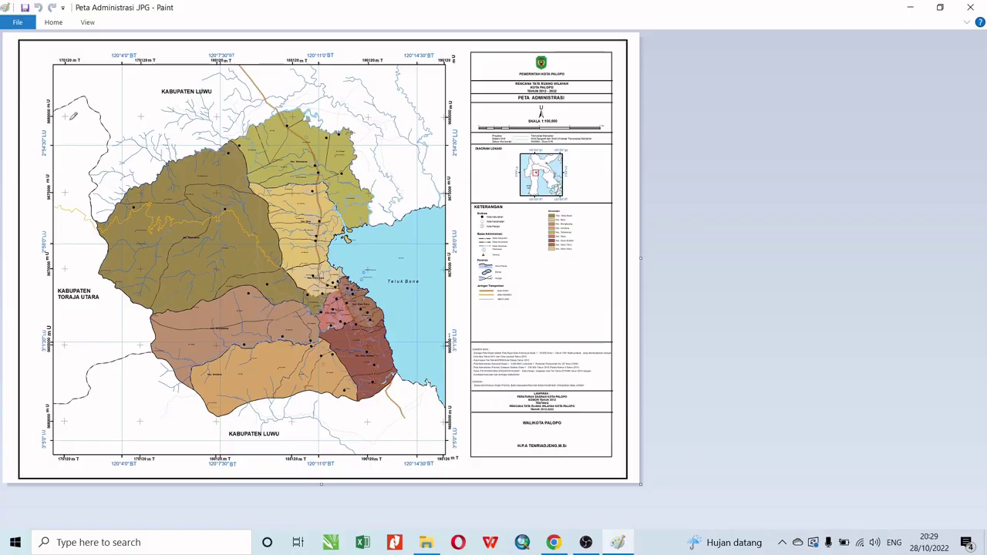
Circle in red the four outermost grid crosses near the corners of the map frame.
{"action": "scroll", "coordinate": [74, 117], "scroll_direction": "up", "scroll_amount": 2}
{"action": "mouse_move", "coordinate": [132, 185]}
{"action": "left_mouse_down"}
{"action": "mouse_move", "coordinate": [117, 202]}
{"action": "mouse_move", "coordinate": [134, 185]}
{"action": "left_mouse_up"}
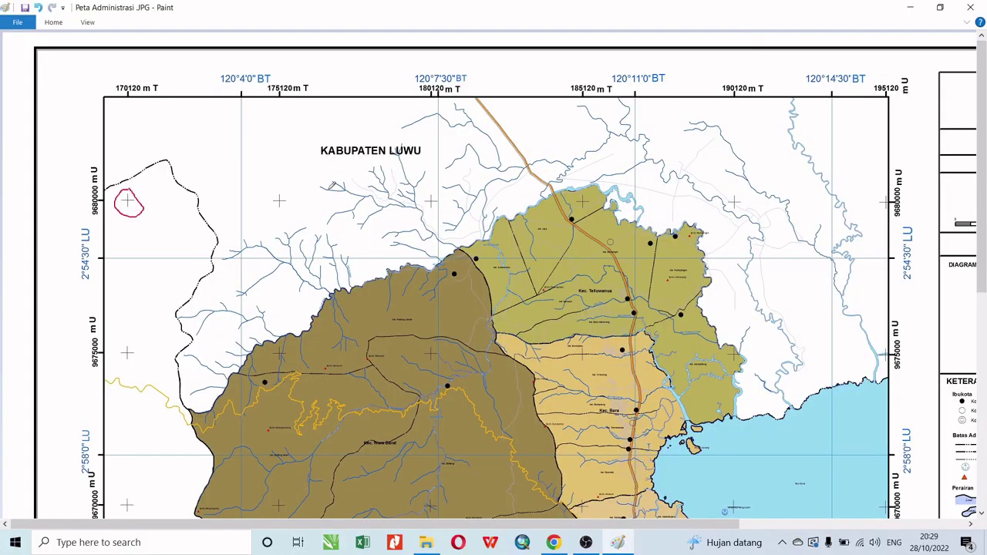
{"action": "scroll", "coordinate": [864, 172], "scroll_direction": "down", "scroll_amount": 3}
{"action": "scroll", "coordinate": [876, 118], "scroll_direction": "up", "scroll_amount": 3}
{"action": "mouse_move", "coordinate": [887, 185]}
{"action": "left_mouse_down"}
{"action": "mouse_move", "coordinate": [877, 208]}
{"action": "mouse_move", "coordinate": [884, 188]}
{"action": "left_mouse_up"}
{"action": "scroll", "coordinate": [878, 232], "scroll_direction": "down", "scroll_amount": 5}
{"action": "mouse_move", "coordinate": [887, 376]}
{"action": "left_mouse_down"}
{"action": "mouse_move", "coordinate": [871, 407]}
{"action": "mouse_move", "coordinate": [895, 381]}
{"action": "left_mouse_up"}
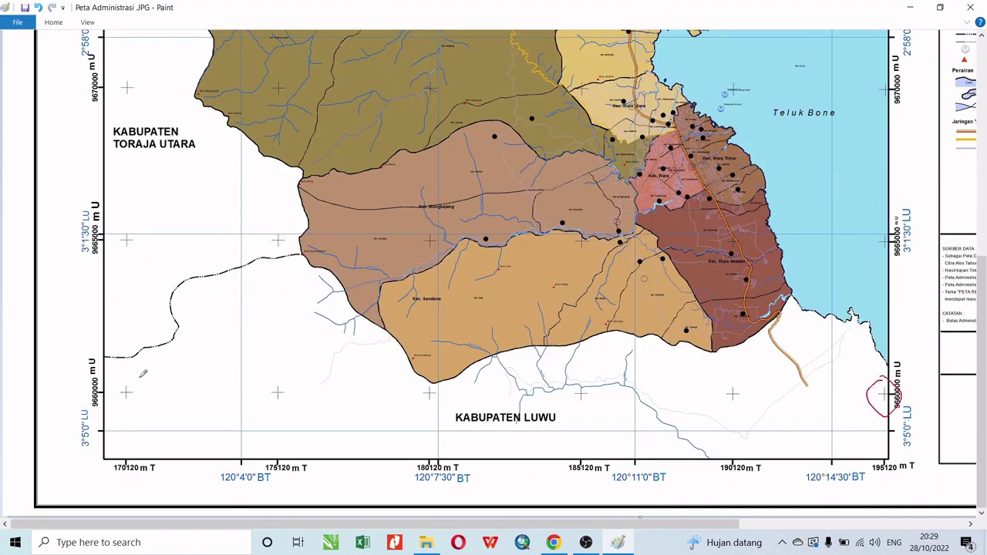
{"action": "mouse_move", "coordinate": [143, 373]}
{"action": "left_mouse_down"}
{"action": "mouse_move", "coordinate": [116, 401]}
{"action": "mouse_move", "coordinate": [146, 374]}
{"action": "left_mouse_up"}
Number the four circled grid crosses clockwise, with 1 at the map's upper-left corner and 2 at its upper-right.
{"action": "scroll", "coordinate": [147, 375], "scroll_direction": "up", "scroll_amount": 6}
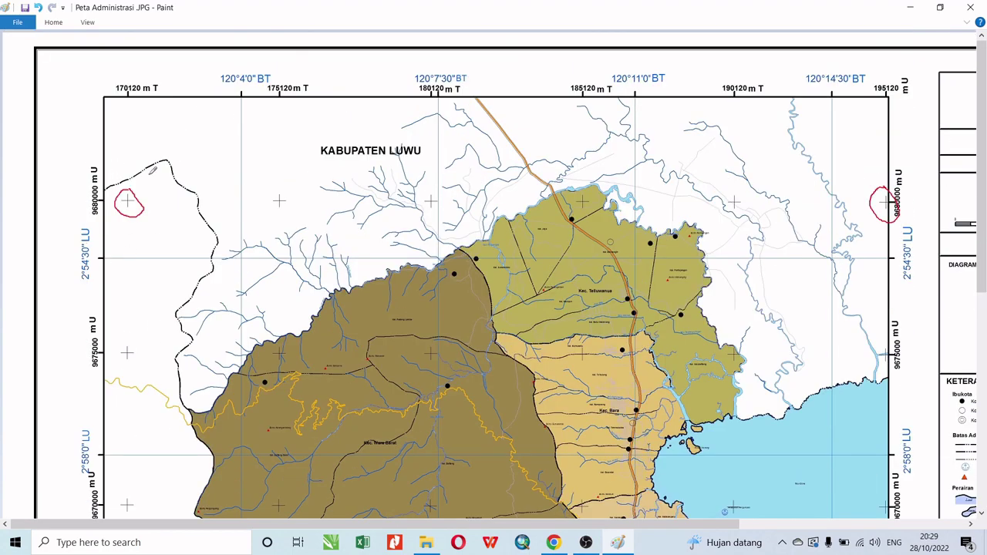
{"action": "mouse_move", "coordinate": [147, 185]}
{"action": "left_mouse_down"}
{"action": "mouse_move", "coordinate": [152, 194]}
{"action": "mouse_move", "coordinate": [163, 188]}
{"action": "left_mouse_up"}
{"action": "mouse_move", "coordinate": [853, 171]}
{"action": "left_mouse_down"}
{"action": "mouse_move", "coordinate": [846, 196]}
{"action": "mouse_move", "coordinate": [868, 196]}
{"action": "left_mouse_up"}
{"action": "scroll", "coordinate": [852, 198], "scroll_direction": "down", "scroll_amount": 5}
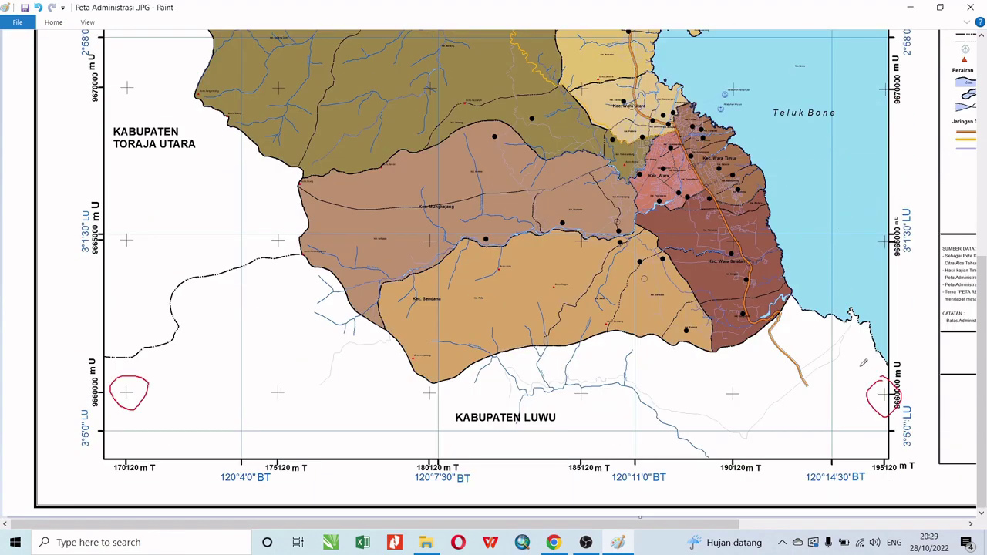
{"action": "mouse_move", "coordinate": [857, 362]}
{"action": "left_mouse_down"}
{"action": "mouse_move", "coordinate": [865, 376]}
{"action": "mouse_move", "coordinate": [844, 388]}
{"action": "left_mouse_up"}
{"action": "mouse_move", "coordinate": [174, 365]}
{"action": "left_mouse_down"}
{"action": "mouse_move", "coordinate": [189, 378]}
{"action": "mouse_move", "coordinate": [185, 399]}
{"action": "left_mouse_up"}
Tick the 120°4'0" BT and 175120 m T labels, and mark point 1's coordinate labels 170120 with x and 9680000 with y.
{"action": "scroll", "coordinate": [254, 318], "scroll_direction": "up", "scroll_amount": 5}
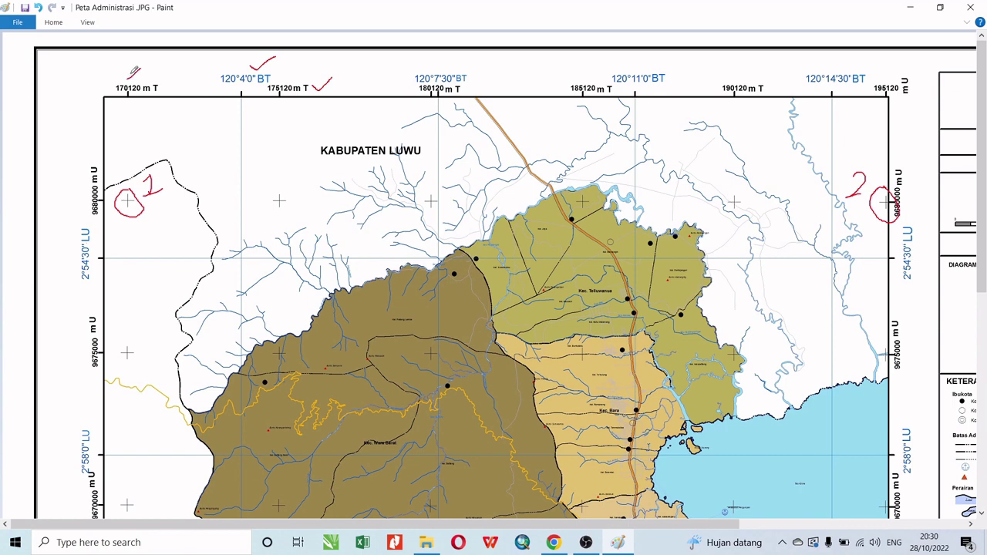
{"action": "left_click_drag", "start_coordinate": [134, 71], "coordinate": [143, 75]}
{"action": "mouse_move", "coordinate": [78, 154]}
{"action": "left_mouse_down"}
{"action": "mouse_move", "coordinate": [94, 161]}
{"action": "mouse_move", "coordinate": [78, 167]}
{"action": "left_mouse_up"}
{"action": "key", "text": "ctrl+z"}
{"action": "left_click_drag", "start_coordinate": [94, 151], "coordinate": [75, 184]}
Open Notepad over the map and record "titik 1" with x = 170120 and y = 9680000.
{"action": "left_click", "coordinate": [152, 542]}
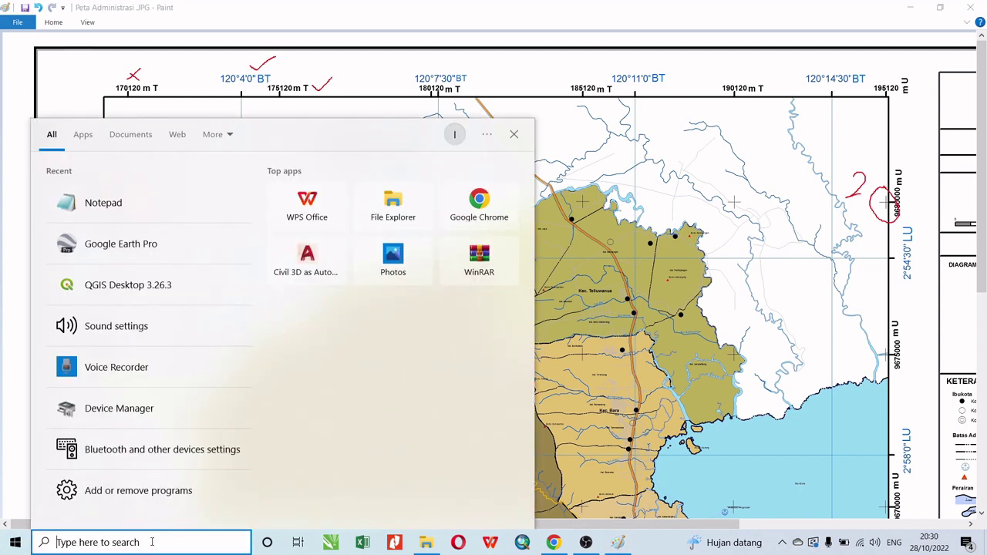
{"action": "type", "text": "no"}
{"action": "left_click", "coordinate": [148, 212]}
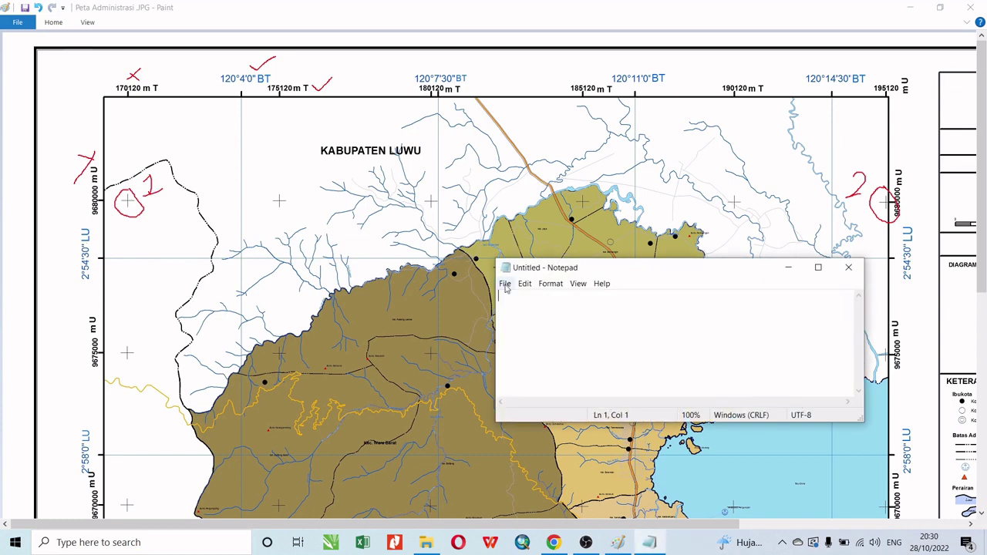
{"action": "left_click_drag", "start_coordinate": [600, 268], "coordinate": [402, 212]}
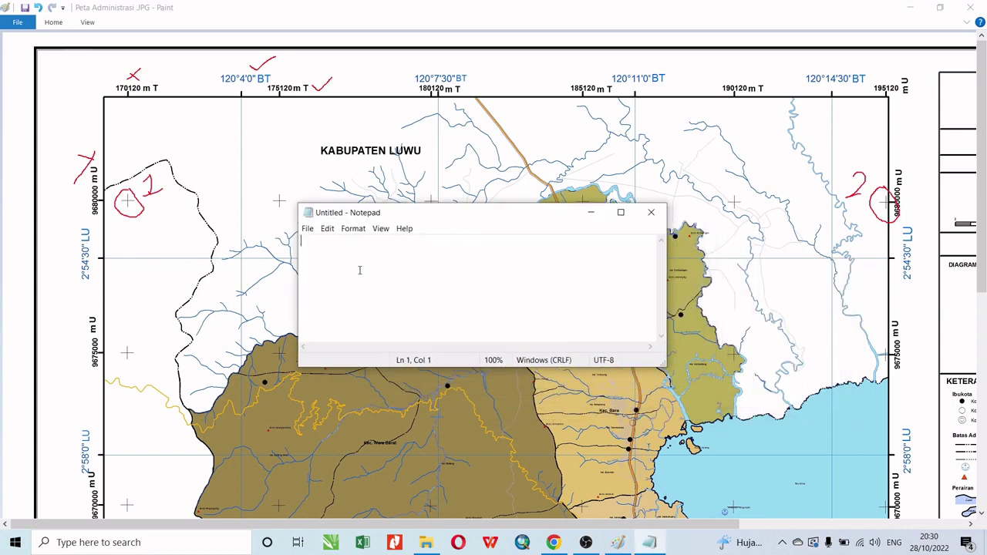
{"action": "type", "text": "titik 1"}
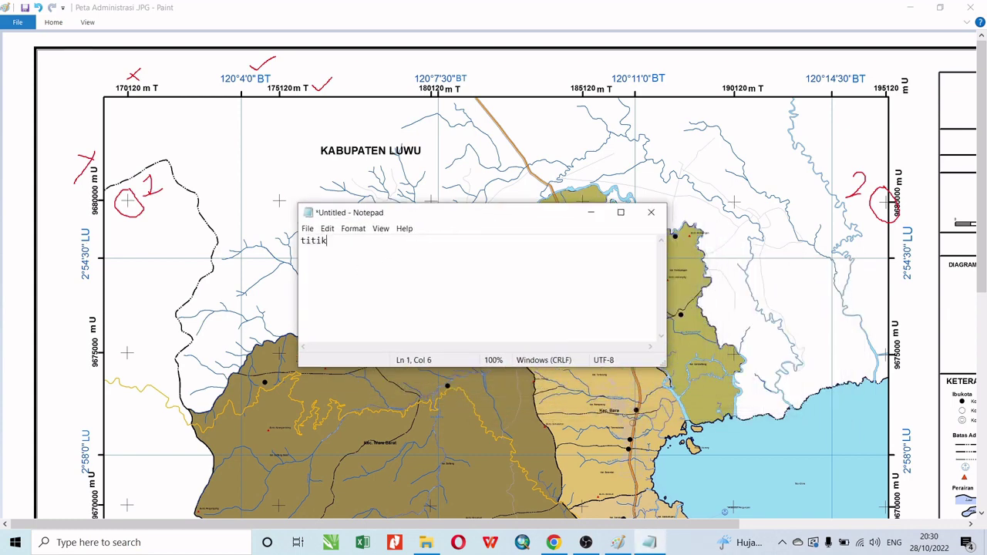
{"action": "key", "text": "Return"}
{"action": "type", "text": "x = 17012"}
{"action": "type", "text": "0 y = 9680000"}
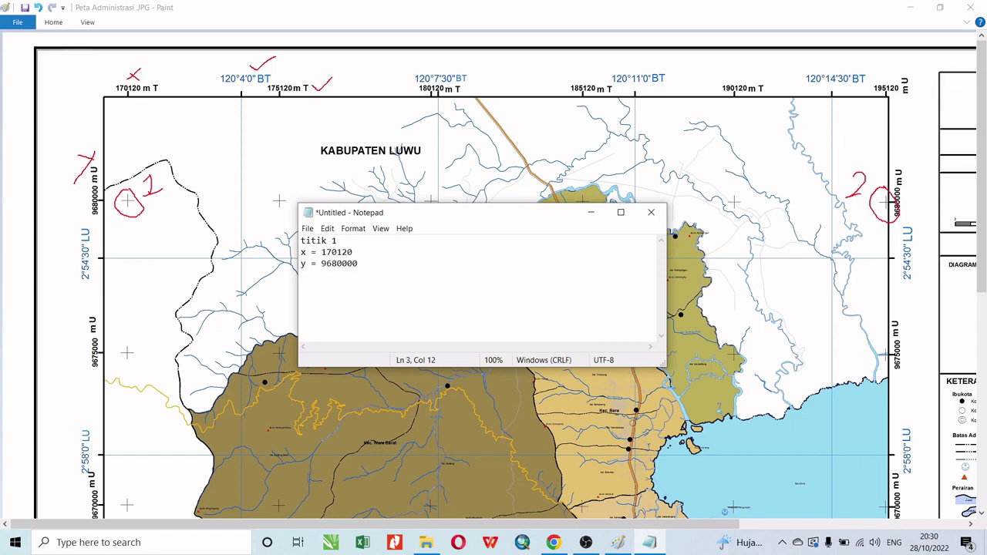
Start a separate "titik 2" entry with an empty x= line beneath the first point's coordinates.
{"action": "key", "text": "Return"}
{"action": "key", "text": "Return"}
{"action": "type", "text": "titik 2"}
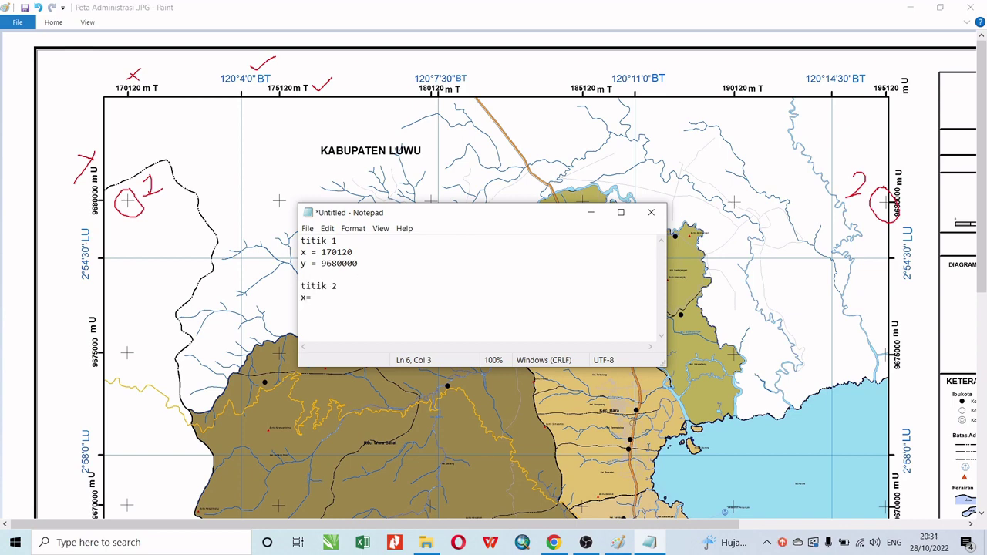
Switch back to Paint and mark point 2's coordinate labels, 195120 with x and 9680000 with y.
{"action": "left_click", "coordinate": [896, 61]}
{"action": "left_click_drag", "start_coordinate": [878, 69], "coordinate": [889, 78]}
{"action": "left_click_drag", "start_coordinate": [888, 68], "coordinate": [878, 79]}
{"action": "left_click_drag", "start_coordinate": [918, 173], "coordinate": [918, 188]}
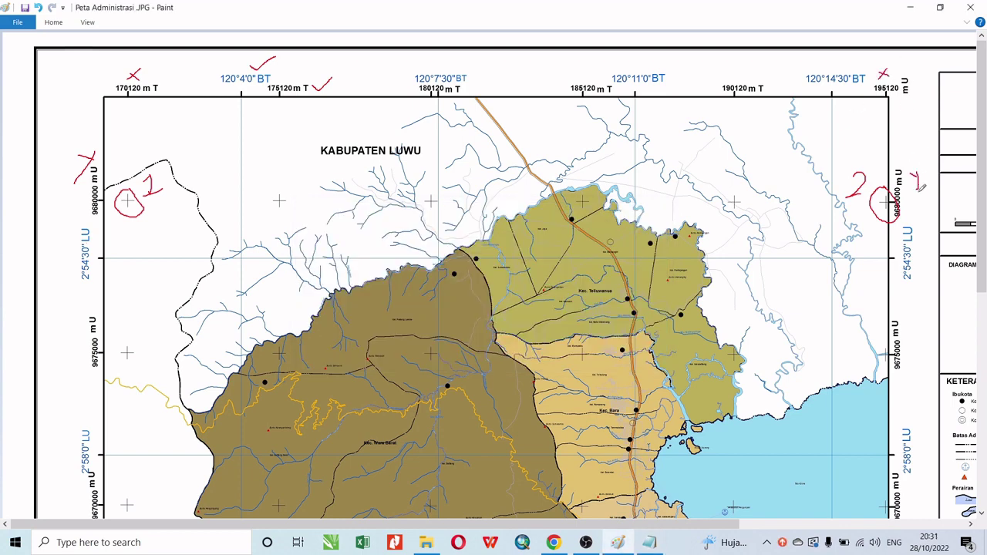
Switch to Notepad, record titik 2 with x= 195120 and y= 9680000, and start a "Titik 3" entry beneath it.
{"action": "left_click", "coordinate": [649, 542]}
{"action": "type", "text": "x= 195120"}
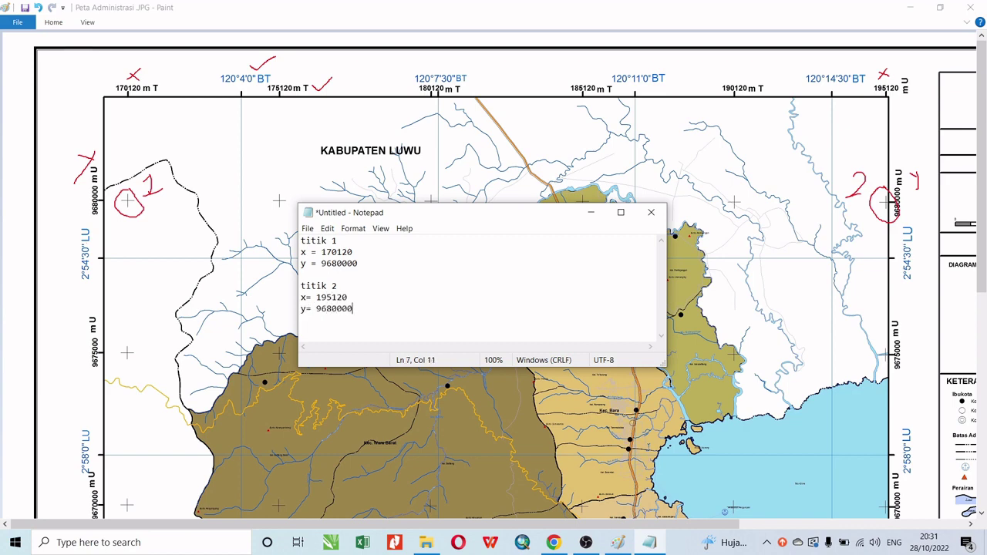
{"action": "type", "text": "itik 3"}
{"action": "key", "text": "Return"}
In Paint, mark point 3's coordinate labels, 195120 with x and 9660000 with y.
{"action": "scroll", "coordinate": [923, 458], "scroll_direction": "down", "scroll_amount": 5}
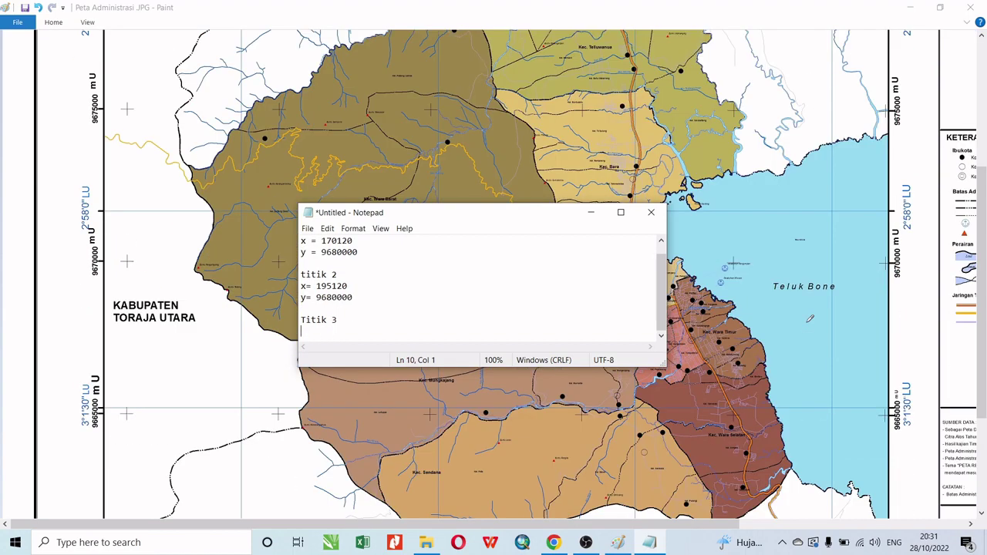
{"action": "left_click", "coordinate": [887, 473]}
{"action": "left_click_drag", "start_coordinate": [877, 476], "coordinate": [892, 485]}
{"action": "left_click_drag", "start_coordinate": [891, 476], "coordinate": [877, 486]}
{"action": "left_click_drag", "start_coordinate": [912, 376], "coordinate": [911, 404]}
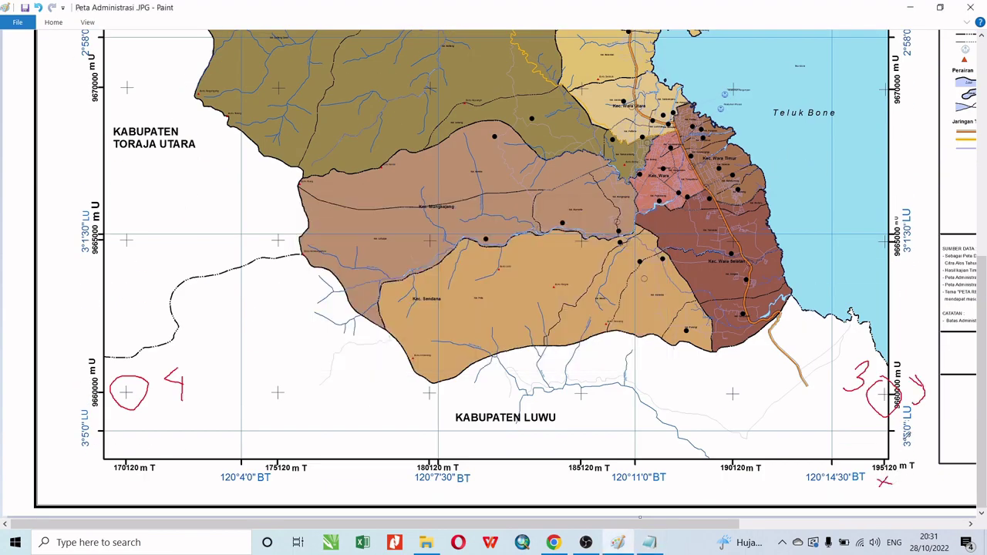
Return to Notepad, record x = 195120 and y = 9660000 for Titik 3, and start a "titik 4" entry.
{"action": "left_click", "coordinate": [649, 542]}
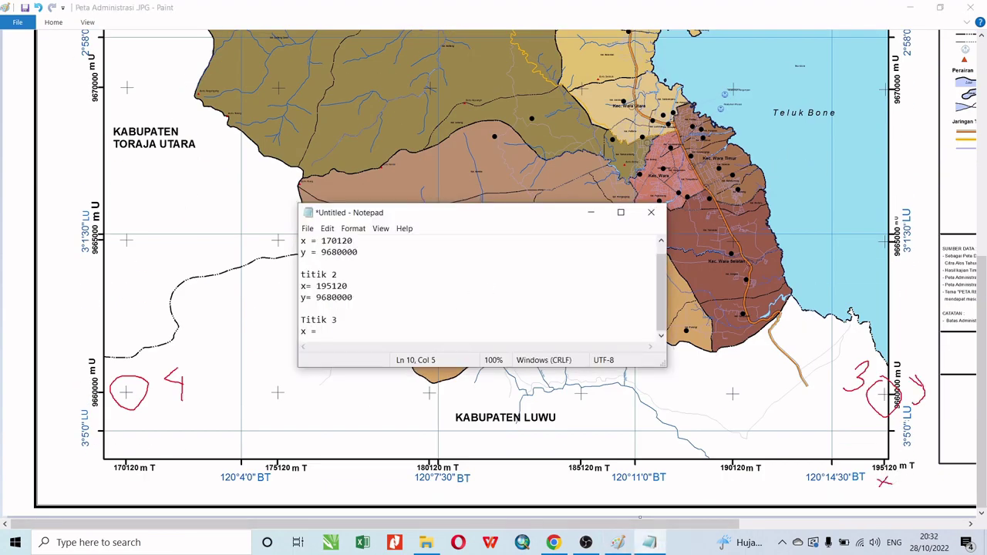
{"action": "type", "text": "x = 195120"}
{"action": "key", "text": "Return"}
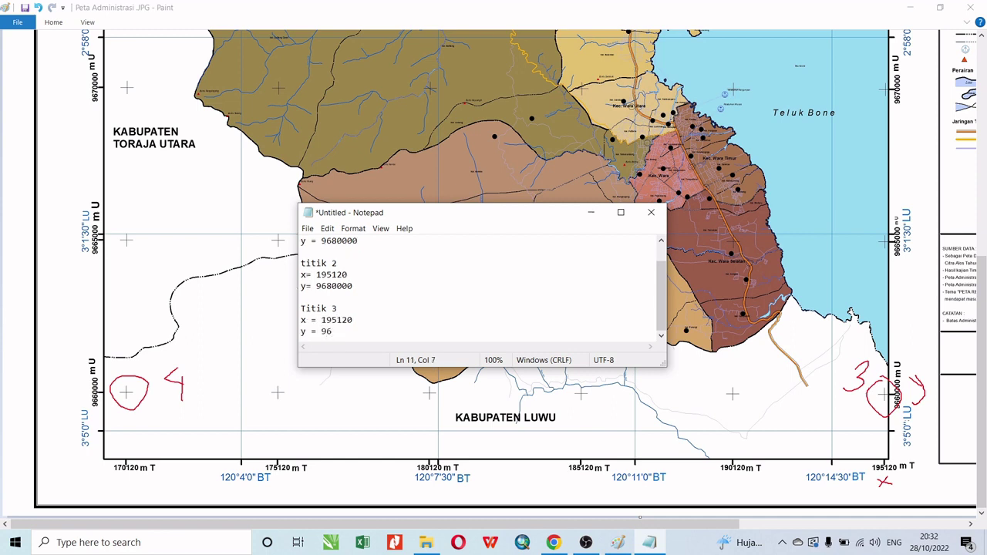
{"action": "type", "text": "titik "}
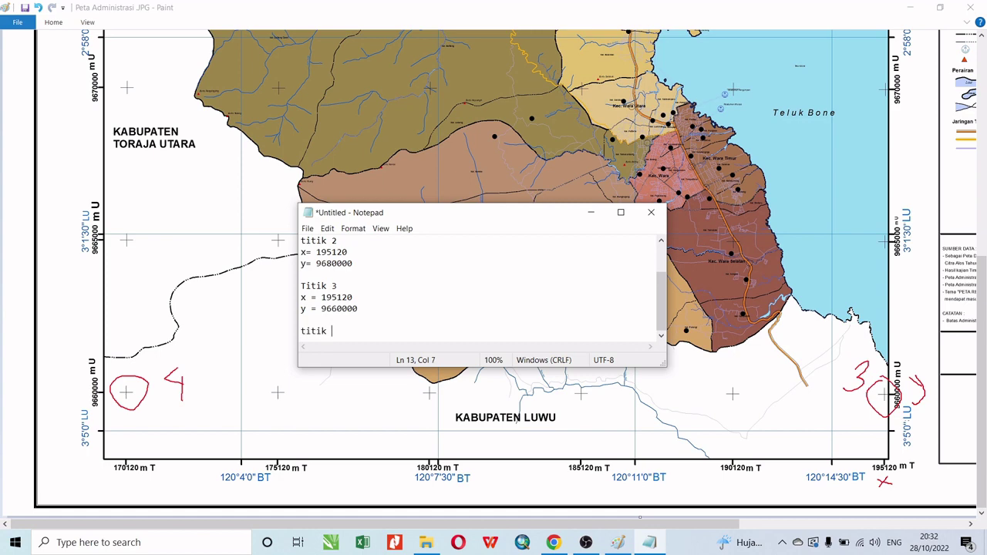
{"action": "type", "text": "4"}
{"action": "key", "text": "Return"}
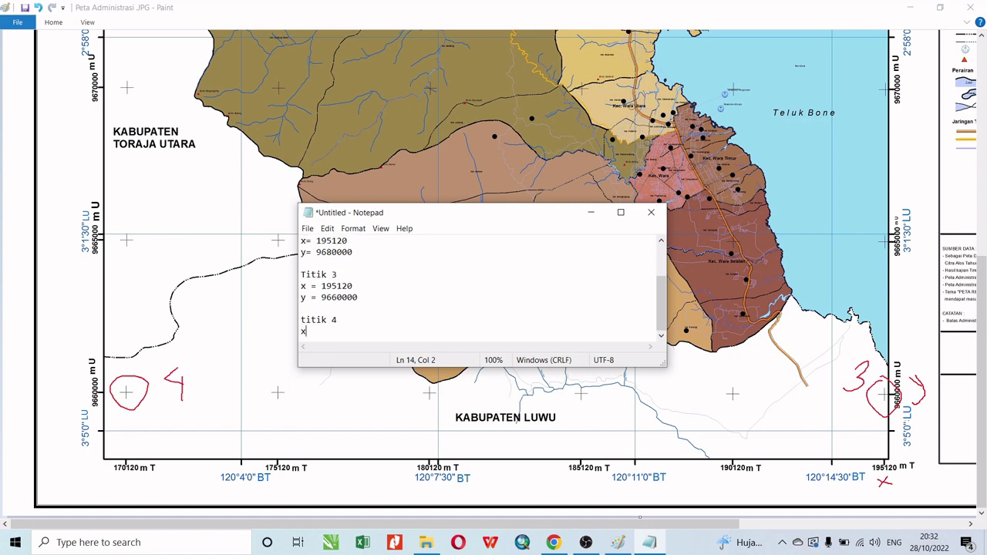
Switch back to Paint and mark point 4's coordinate labels, 170120 with x and 9660000 with y.
{"action": "left_click_drag", "start_coordinate": [130, 478], "coordinate": [118, 488]}
{"action": "left_click_drag", "start_coordinate": [118, 478], "coordinate": [128, 488]}
{"action": "mouse_move", "coordinate": [64, 380]}
{"action": "left_mouse_down"}
{"action": "mouse_move", "coordinate": [72, 389]}
{"action": "mouse_move", "coordinate": [55, 397]}
{"action": "left_mouse_up"}
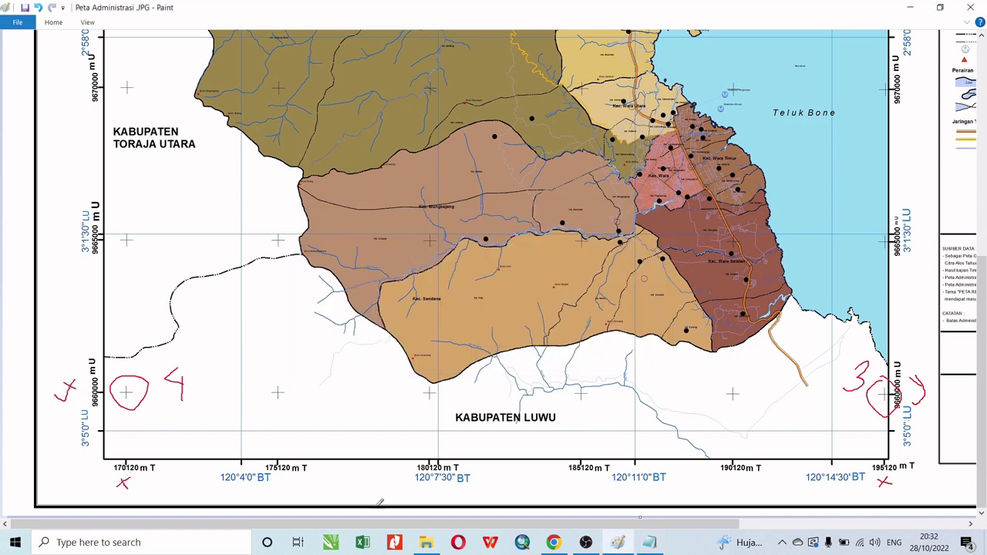
Complete the titik 4 entry in Notepad with x = 170120 and y = 9660000.
{"action": "left_click", "coordinate": [649, 541]}
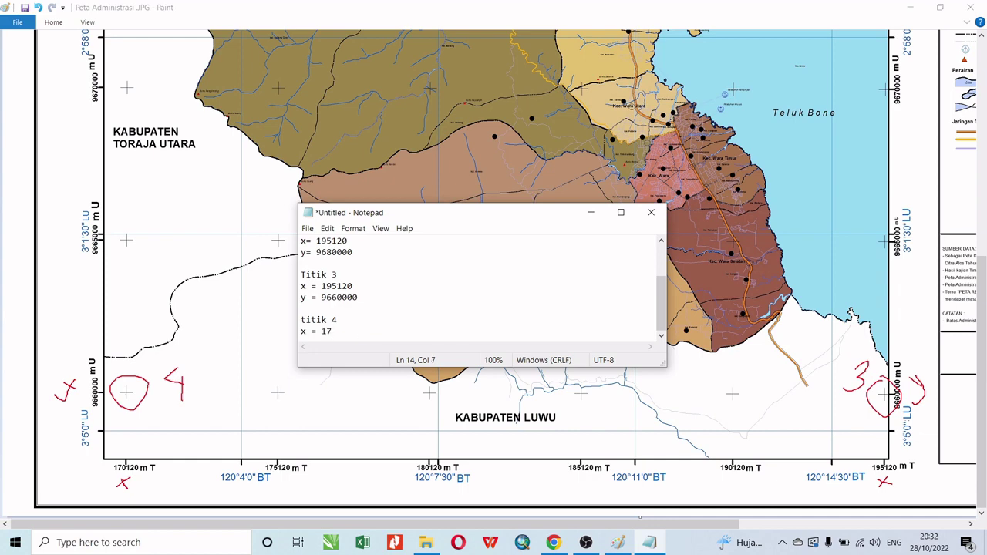
{"action": "type", "text": "x = 170120"}
{"action": "key", "text": "Return"}
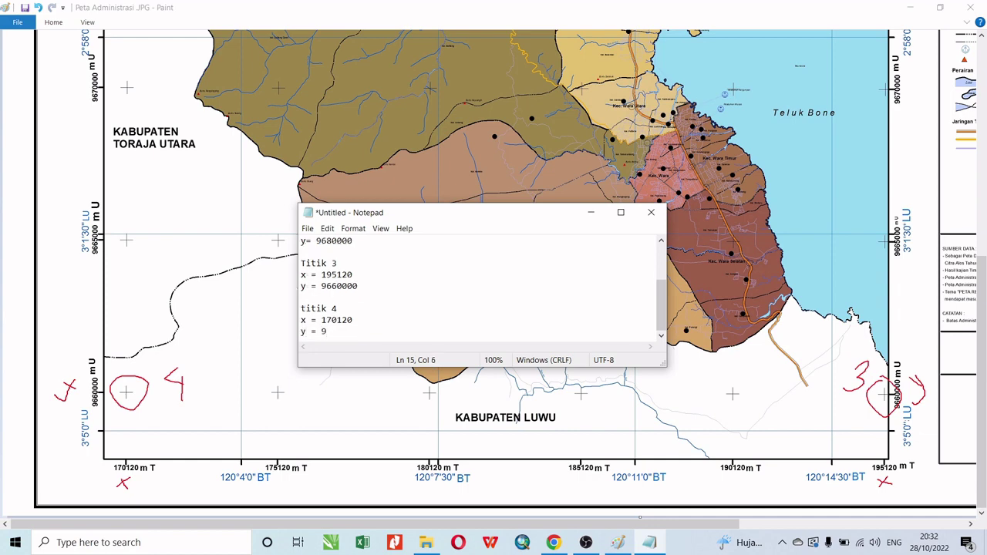
{"action": "type", "text": "y = 9660000"}
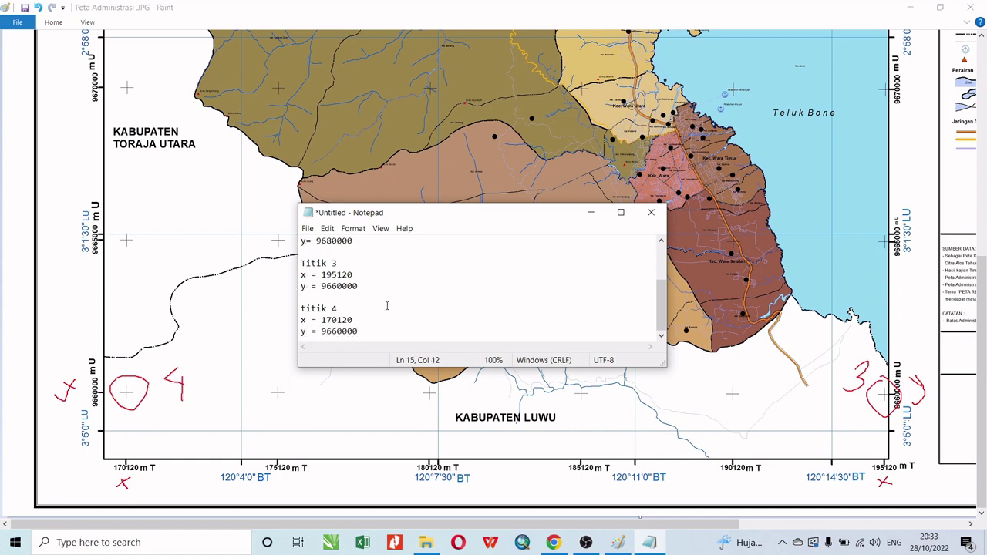
Minimize the Notepad coordinate list and close the annotated map in Paint.
{"action": "left_click", "coordinate": [593, 214]}
{"action": "left_click", "coordinate": [970, 8]}
{"action": "left_click", "coordinate": [515, 300]}
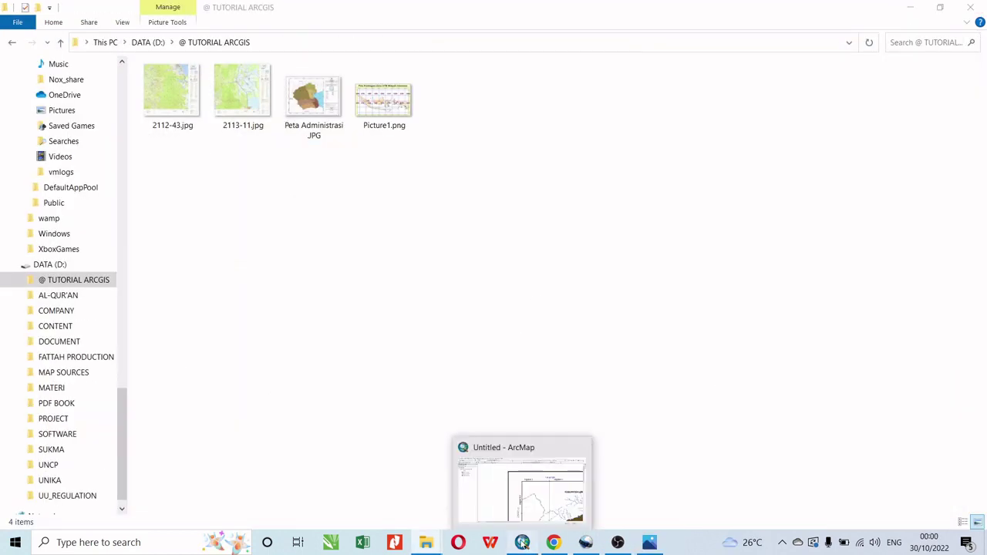
Switch to ArcMap, list the layers by drawing order, zoom to the Peta Administrasi .JPG layer, and briefly check the Notepad coordinates.
{"action": "left_click", "coordinate": [521, 542]}
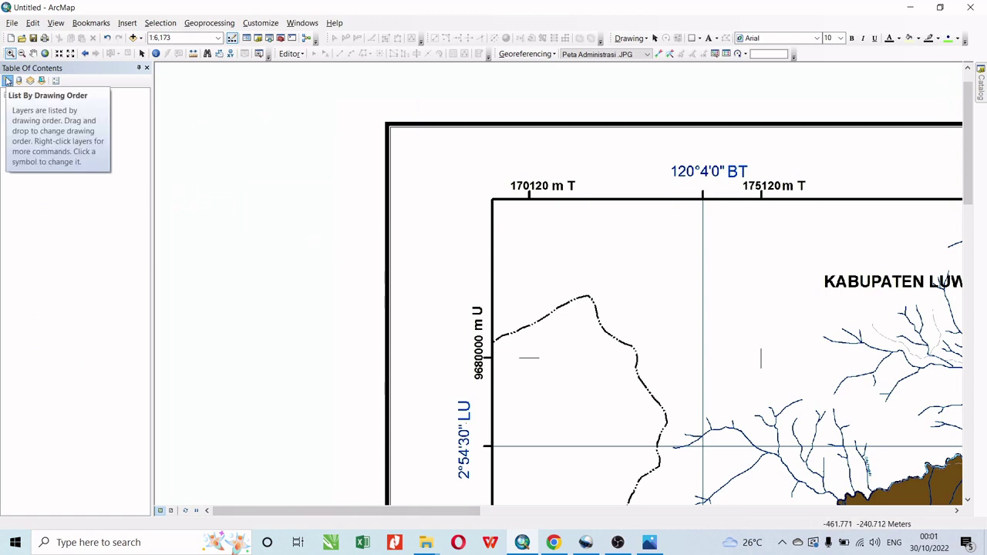
{"action": "left_click", "coordinate": [8, 81]}
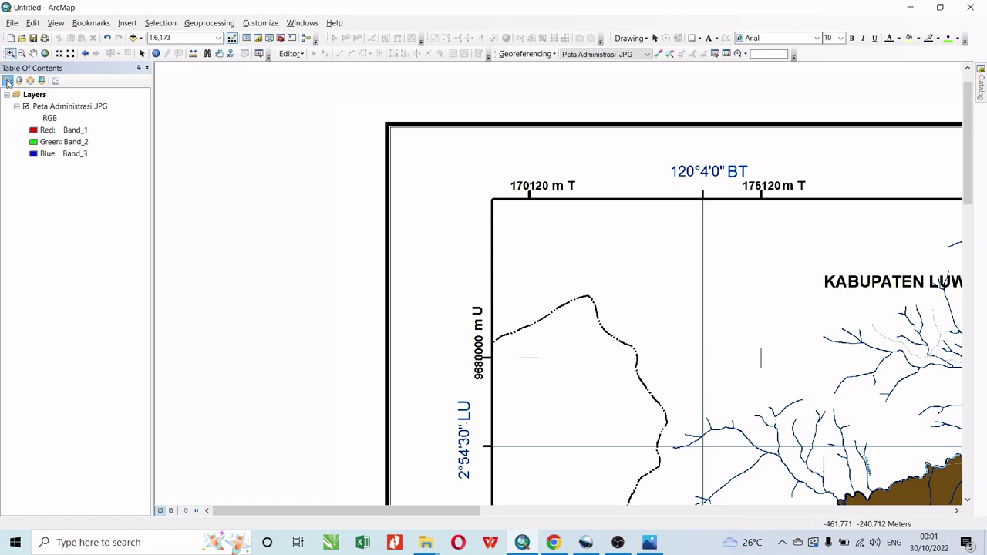
{"action": "right_click", "coordinate": [57, 109]}
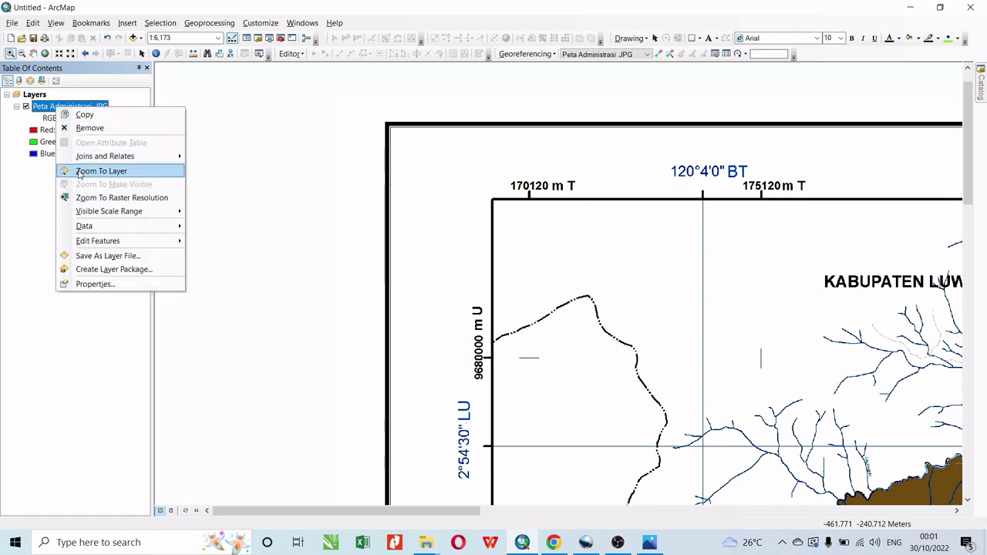
{"action": "left_click", "coordinate": [101, 170]}
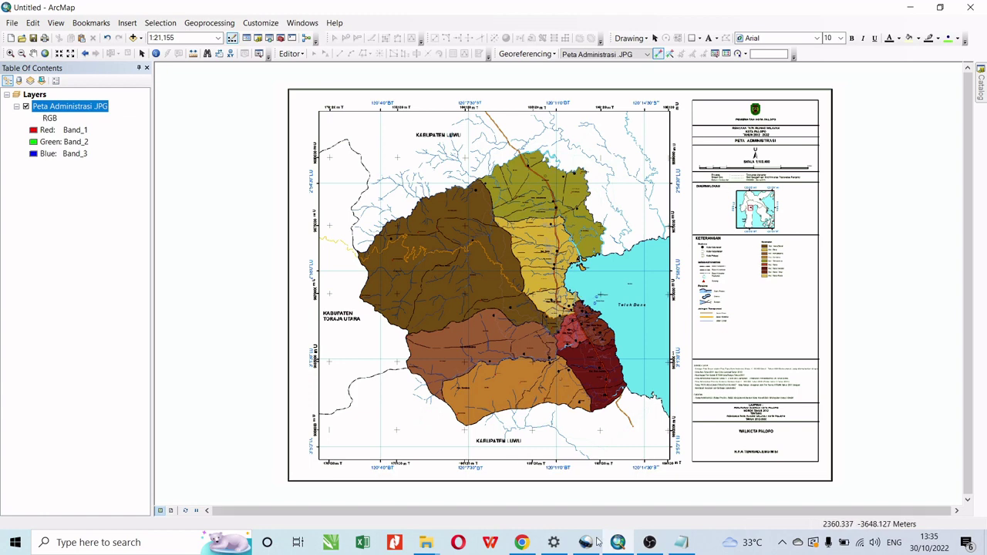
{"action": "left_click", "coordinate": [681, 542]}
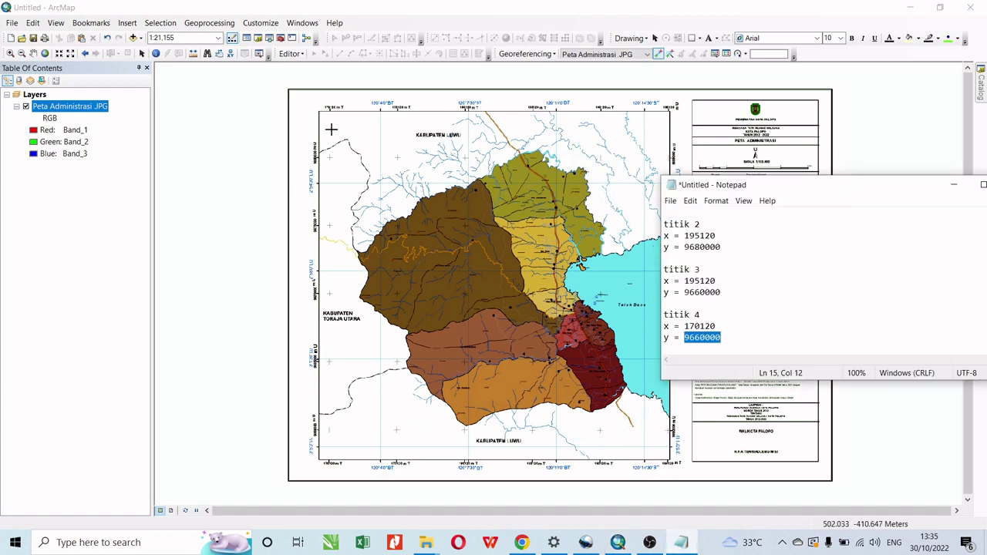
{"action": "left_click", "coordinate": [681, 542]}
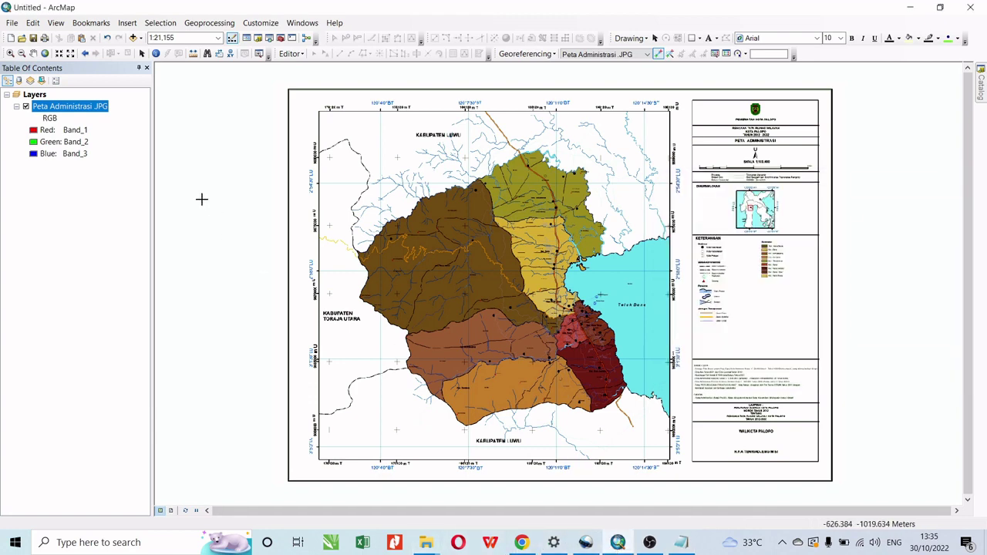
Zoom in closely on point 1's grid cross beside 9680000 m U and place the first control point at its centre.
{"action": "left_click", "coordinate": [11, 53]}
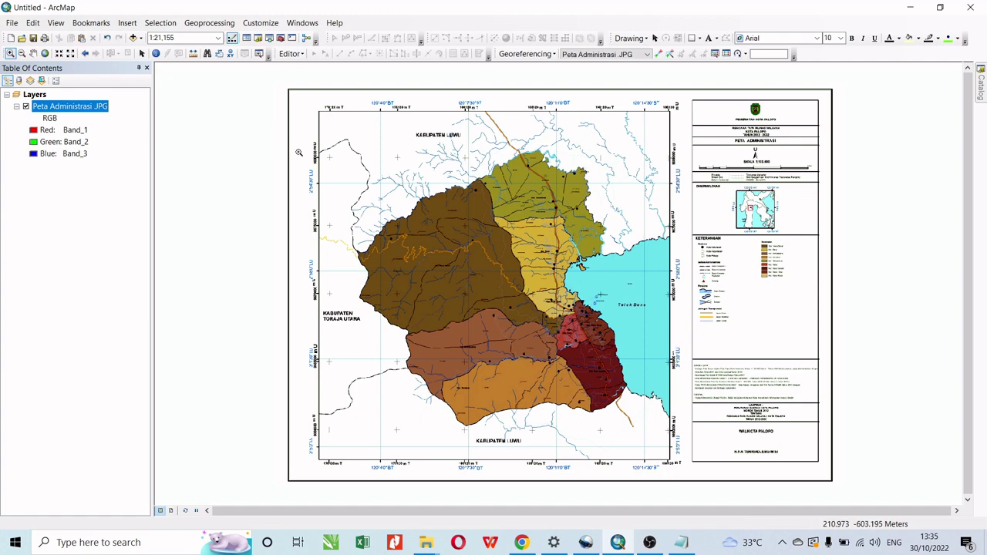
{"action": "left_click_drag", "start_coordinate": [284, 119], "coordinate": [368, 180]}
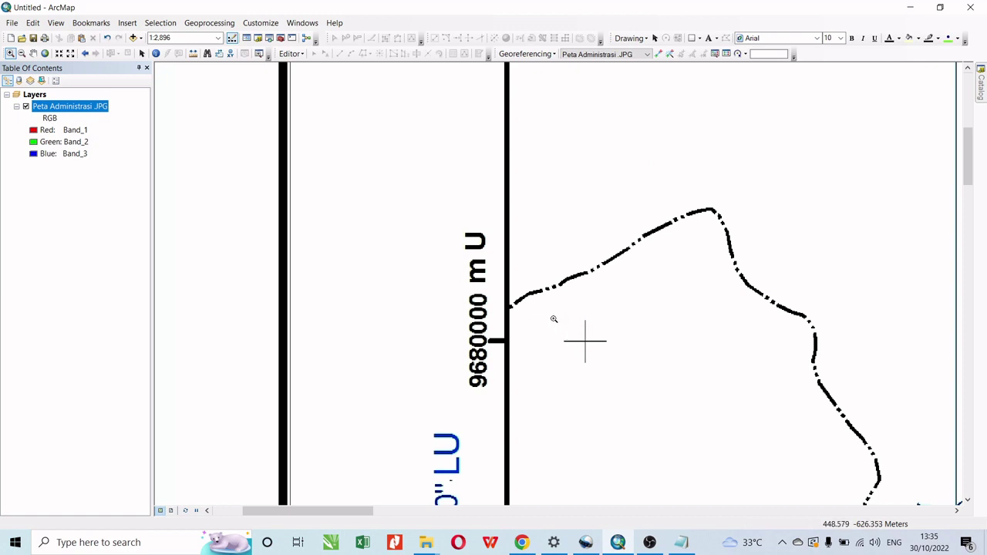
{"action": "left_click_drag", "start_coordinate": [554, 318], "coordinate": [617, 369]}
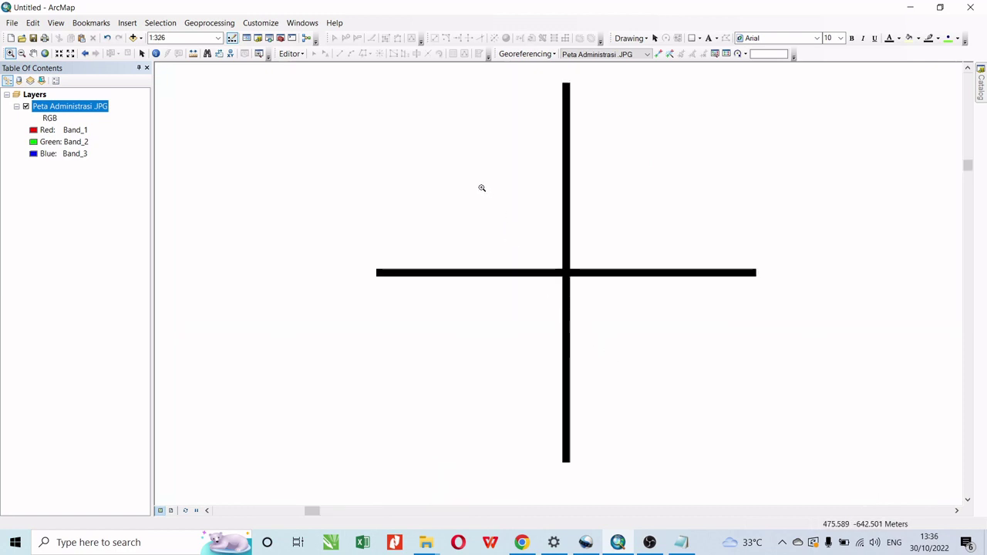
{"action": "left_click_drag", "start_coordinate": [481, 188], "coordinate": [639, 336]}
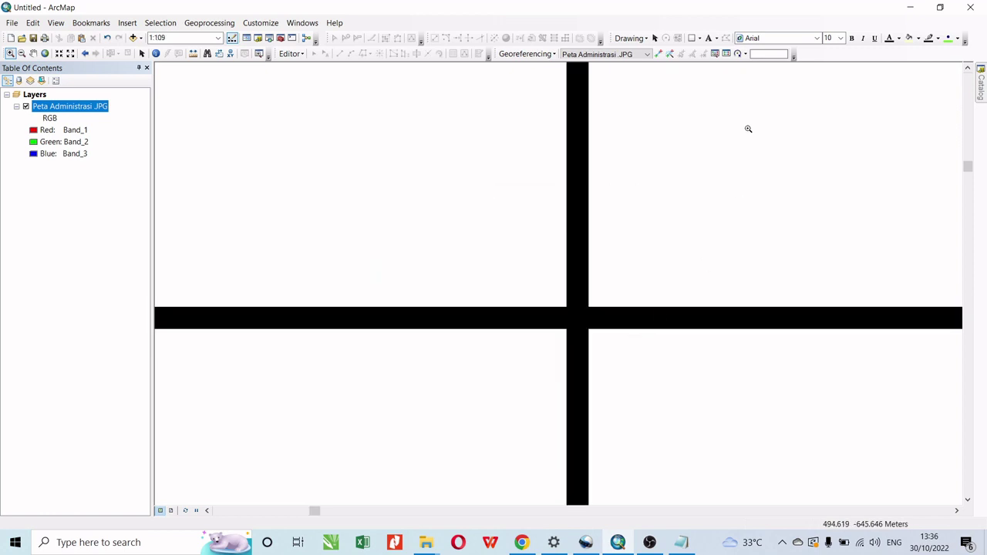
{"action": "left_click", "coordinate": [657, 55]}
{"action": "left_click", "coordinate": [577, 318]}
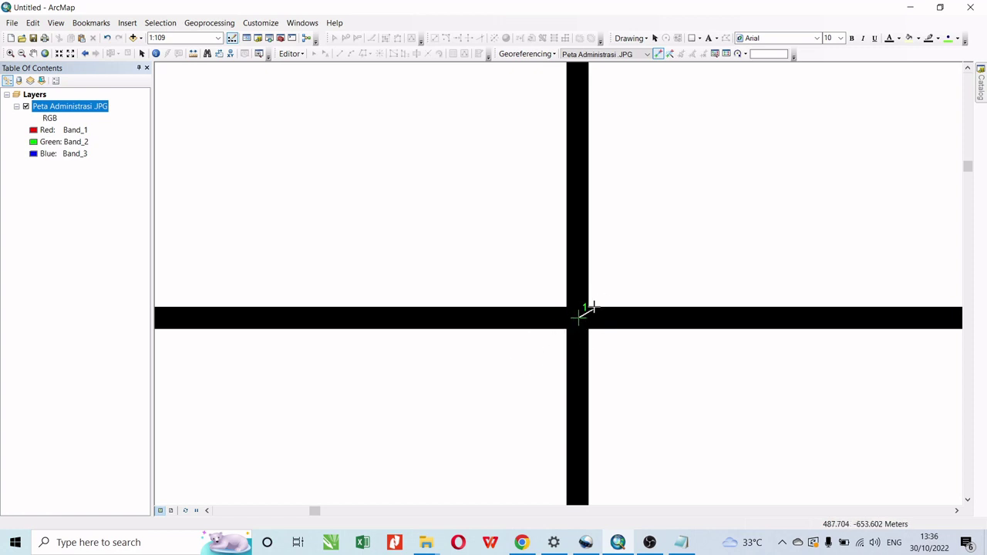
{"action": "key", "text": "Escape"}
{"action": "left_click", "coordinate": [579, 318]}
Open the X and Y coordinate input for the first control point and set X to 170120, copied from titik 1 in Notepad.
{"action": "right_click", "coordinate": [595, 301]}
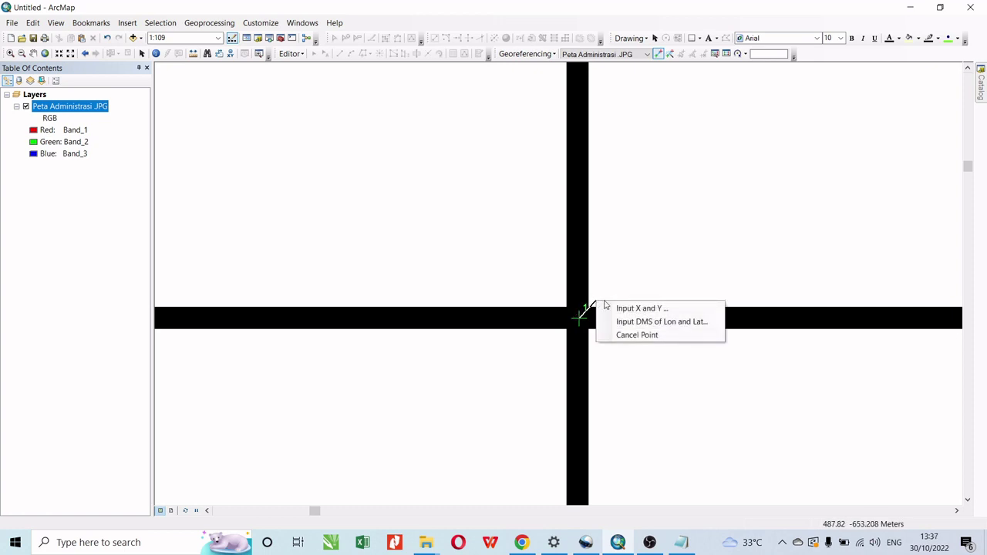
{"action": "left_click", "coordinate": [617, 308]}
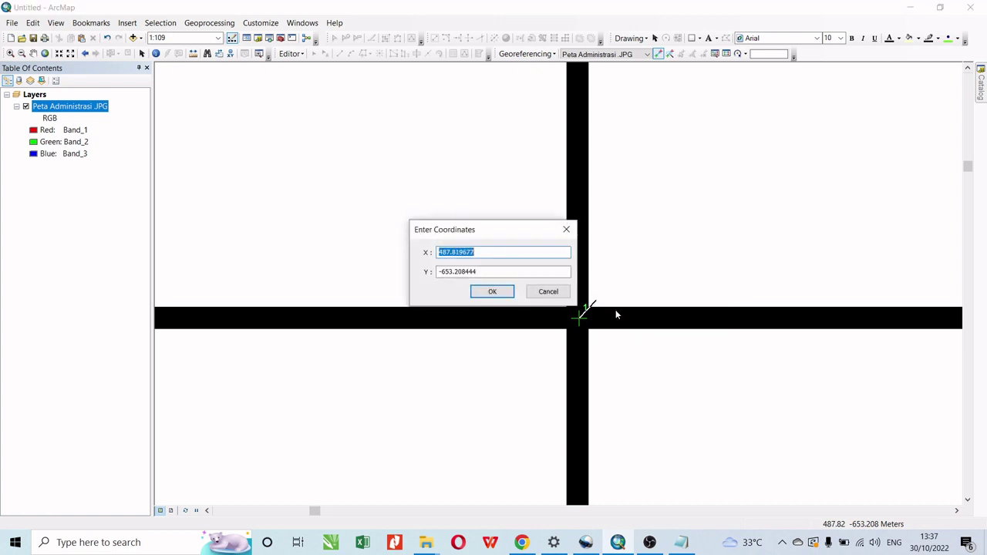
{"action": "left_click", "coordinate": [690, 543]}
{"action": "scroll", "coordinate": [720, 270], "scroll_direction": "up", "scroll_amount": 1}
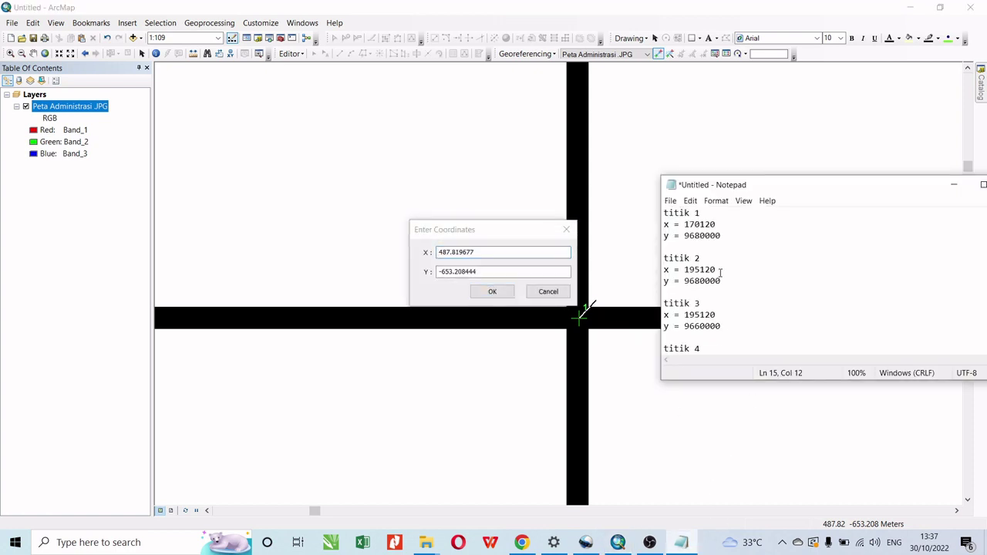
{"action": "left_click_drag", "start_coordinate": [716, 224], "coordinate": [683, 225]}
{"action": "key", "text": "ctrl+c"}
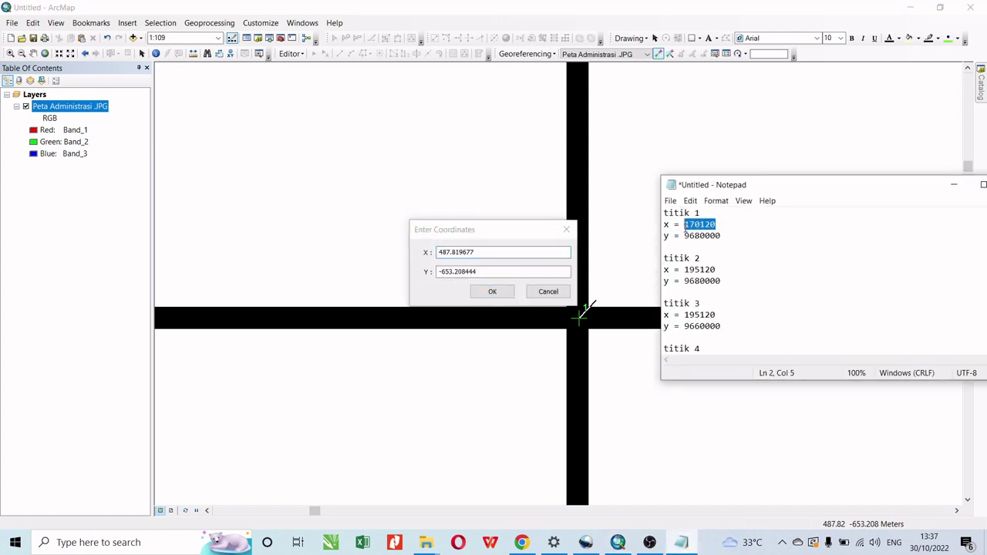
{"action": "left_click", "coordinate": [490, 252]}
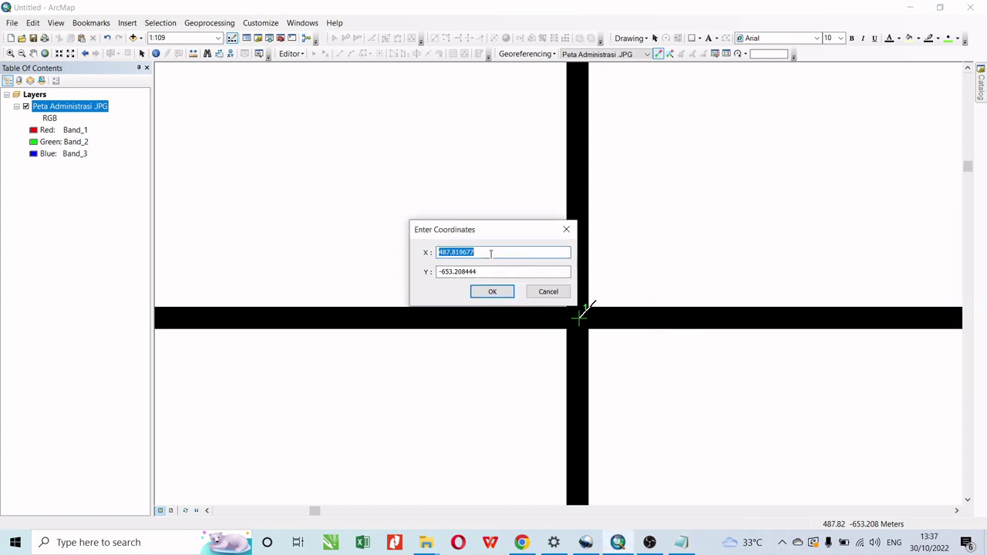
{"action": "key", "text": "ctrl+v"}
Copy titik 1's y value from Notepad, set the control point's Y to 9680000, and confirm the coordinates.
{"action": "left_click", "coordinate": [681, 542]}
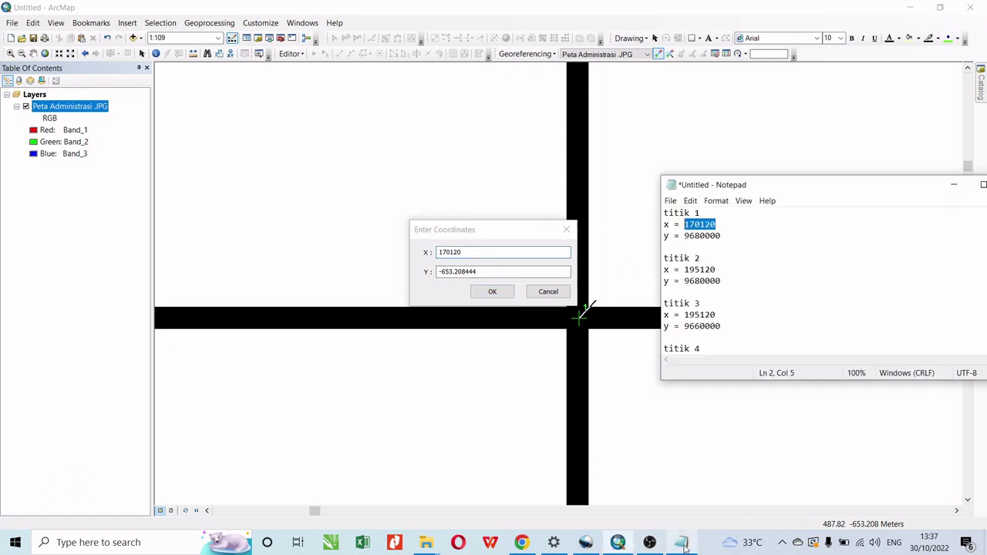
{"action": "left_click", "coordinate": [709, 235]}
{"action": "double_click", "coordinate": [709, 235]}
{"action": "key", "text": "ctrl+c"}
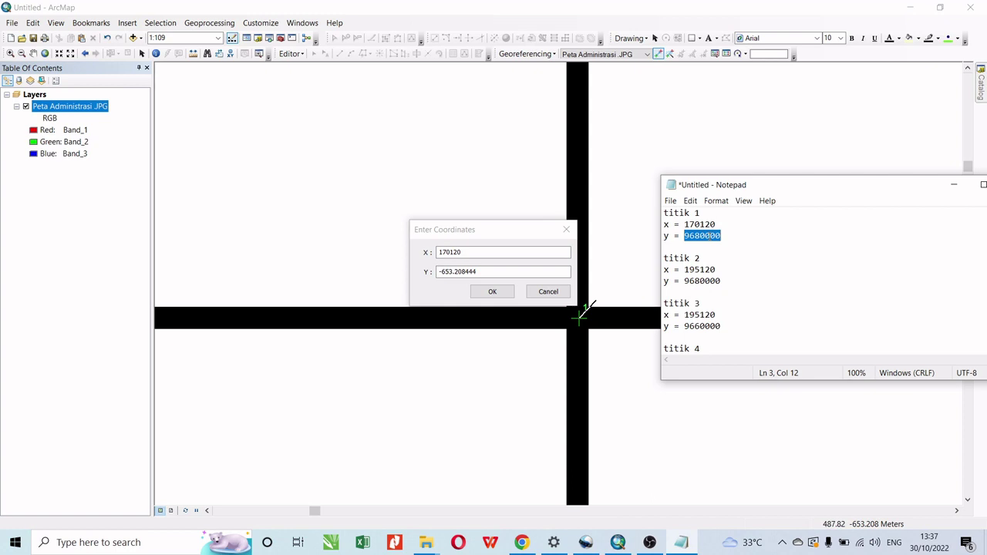
{"action": "left_click", "coordinate": [497, 271]}
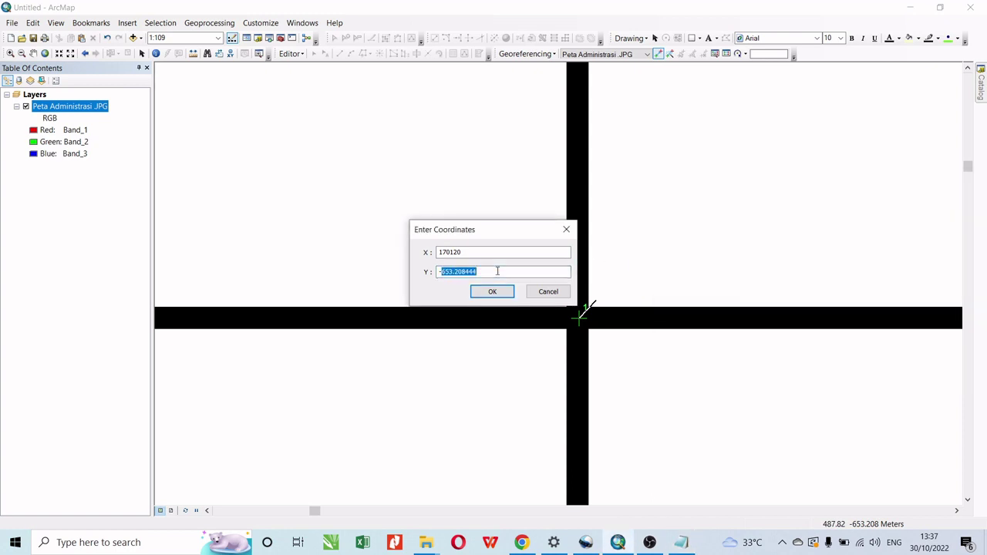
{"action": "type", "text": "-"}
{"action": "key", "text": "ctrl+v"}
{"action": "left_click", "coordinate": [491, 293]}
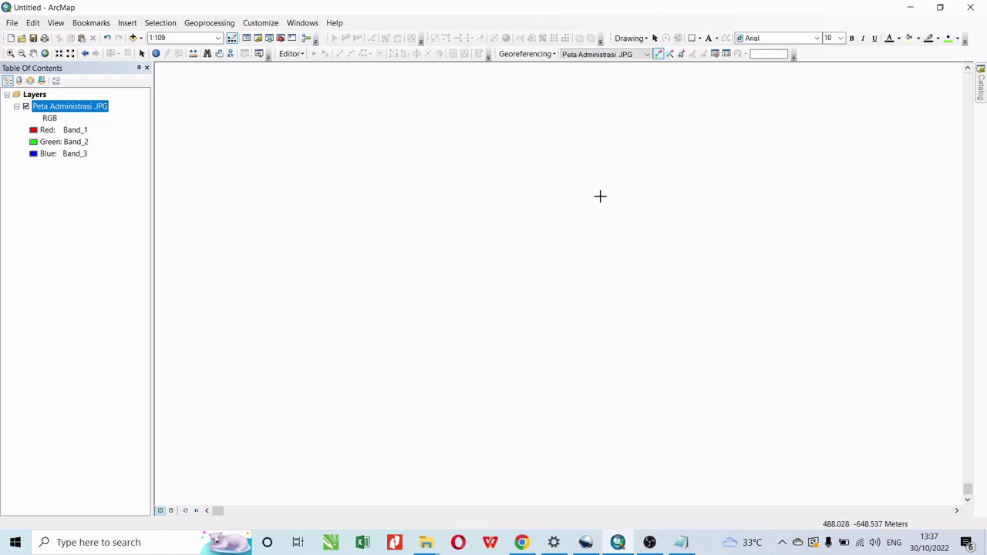
Zoom to the Peta Administrasi .JPG layer and place the second control point at the centre of the map's north-eastern grid cross beside 9680000 m U.
{"action": "right_click", "coordinate": [66, 109]}
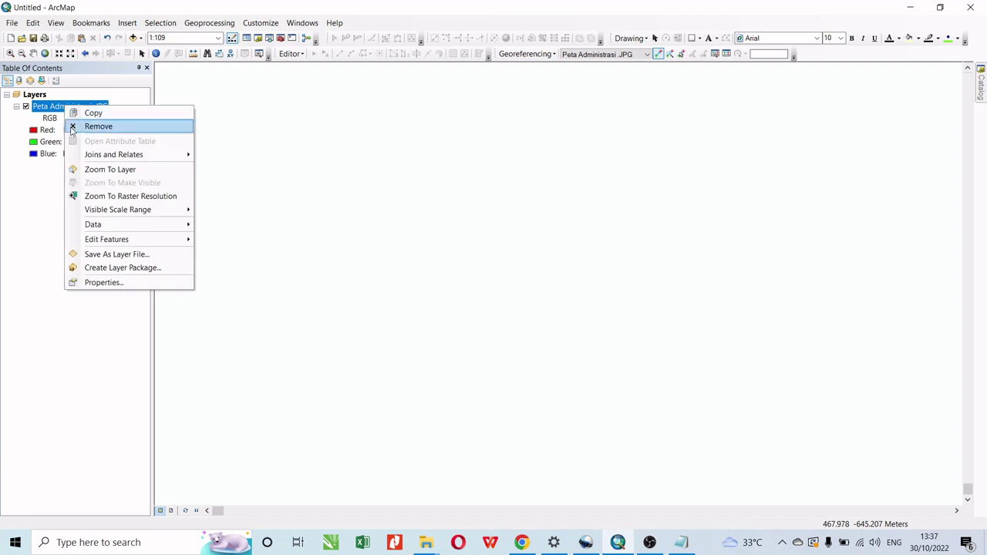
{"action": "left_click", "coordinate": [100, 171]}
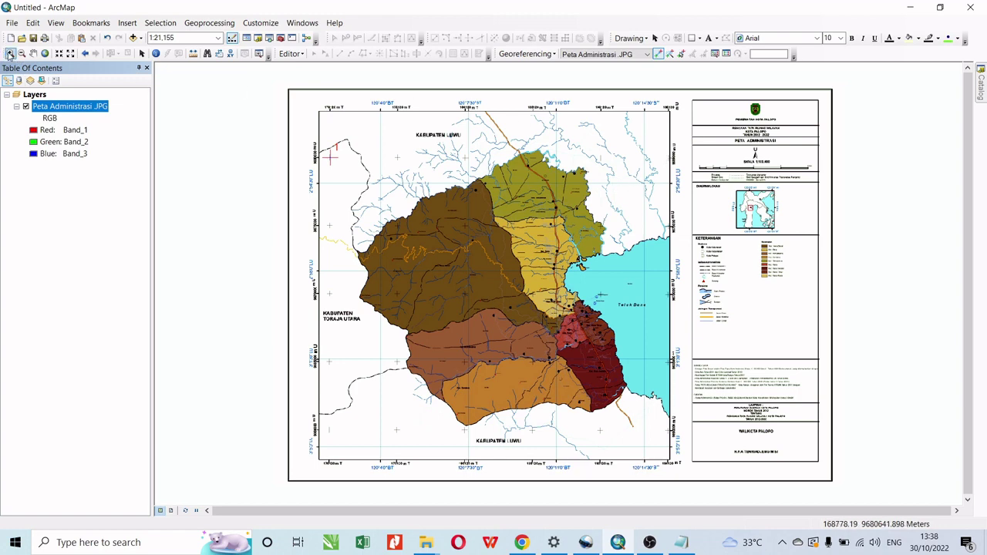
{"action": "left_click", "coordinate": [10, 53]}
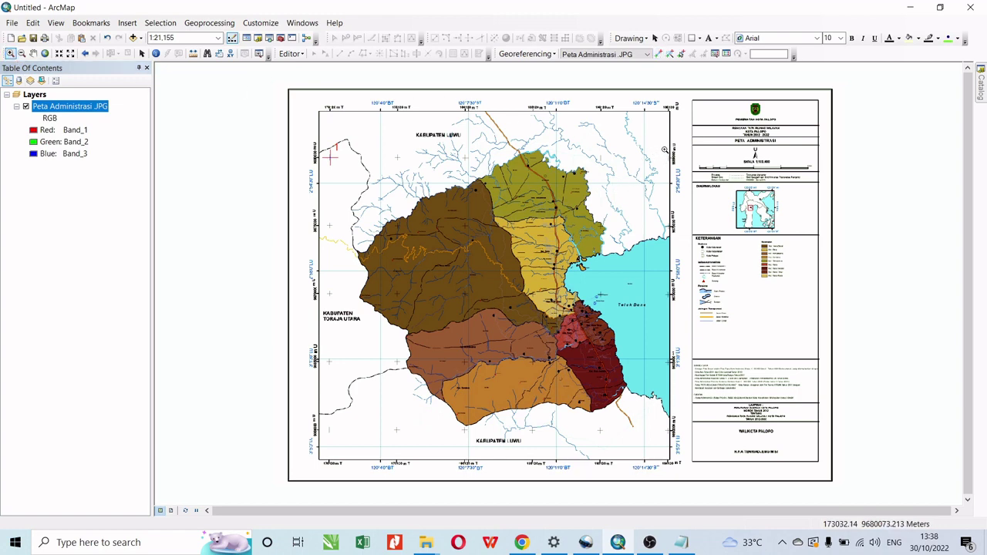
{"action": "left_click_drag", "start_coordinate": [675, 162], "coordinate": [676, 162]}
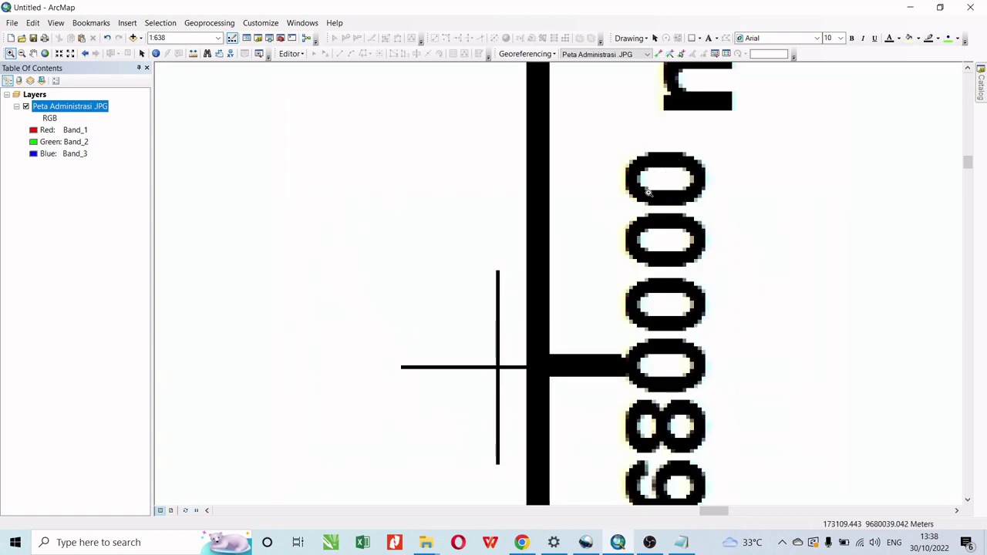
{"action": "left_click_drag", "start_coordinate": [449, 342], "coordinate": [532, 405]}
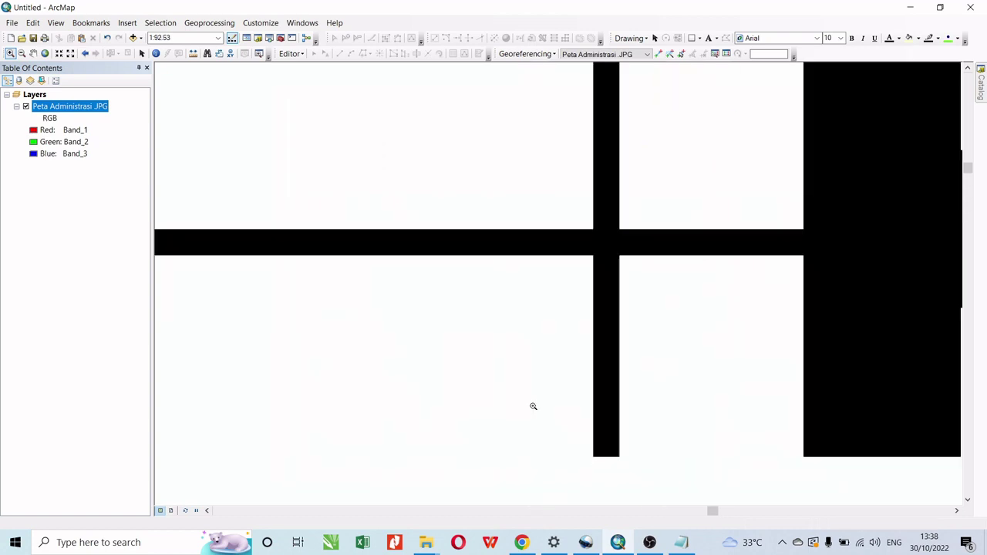
{"action": "left_click", "coordinate": [657, 53]}
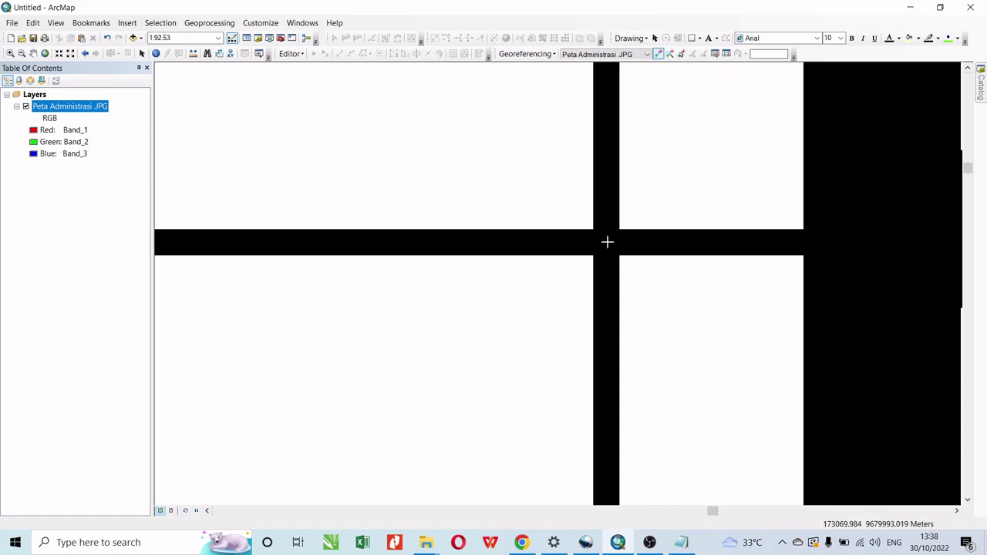
{"action": "left_click", "coordinate": [606, 242]}
Open the X and Y coordinate input for the second control point and set X to 195120, copied from titik 2 in Notepad.
{"action": "right_click", "coordinate": [607, 242]}
{"action": "left_click", "coordinate": [625, 250]}
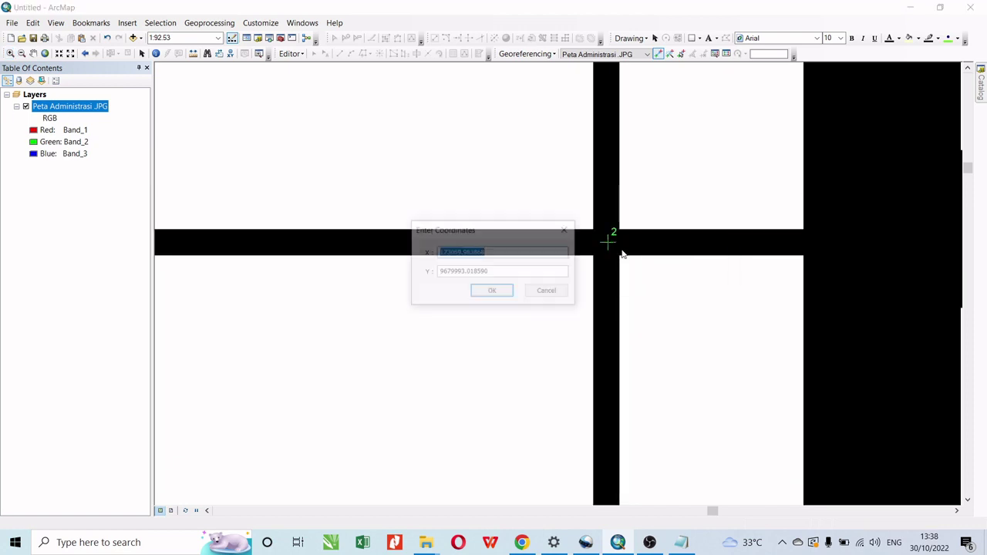
{"action": "left_click", "coordinate": [681, 542]}
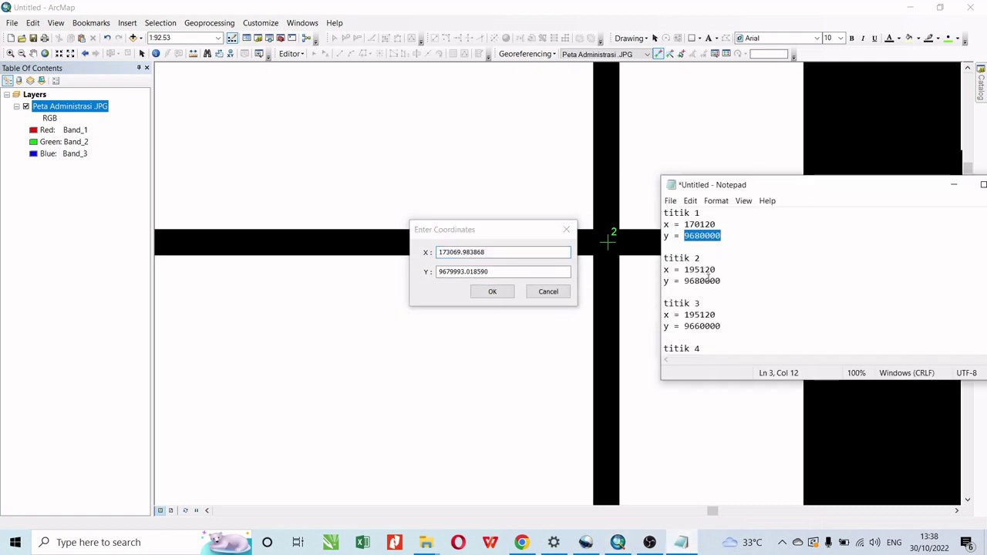
{"action": "double_click", "coordinate": [706, 271]}
{"action": "key", "text": "ctrl+c"}
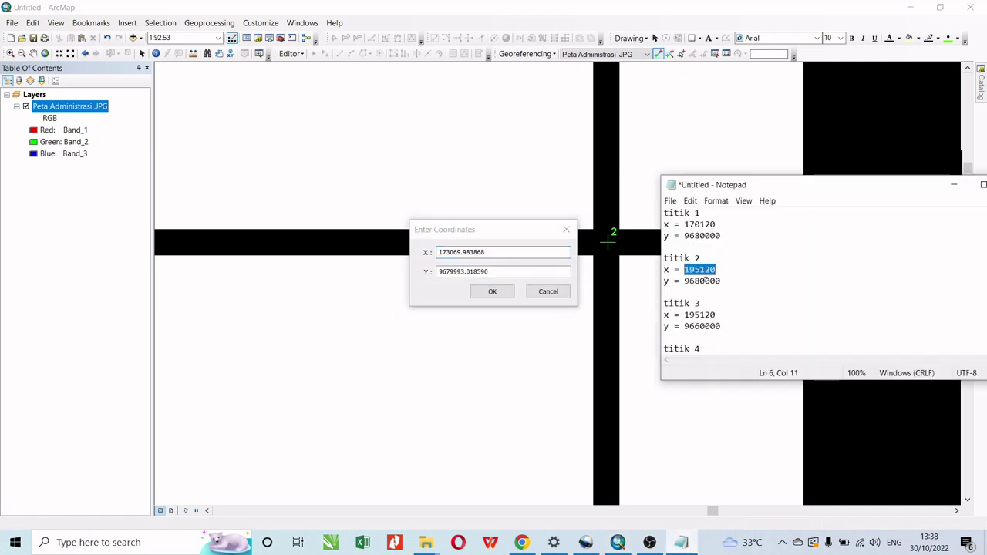
{"action": "left_click", "coordinate": [487, 254]}
{"action": "key", "text": "ctrl+v"}
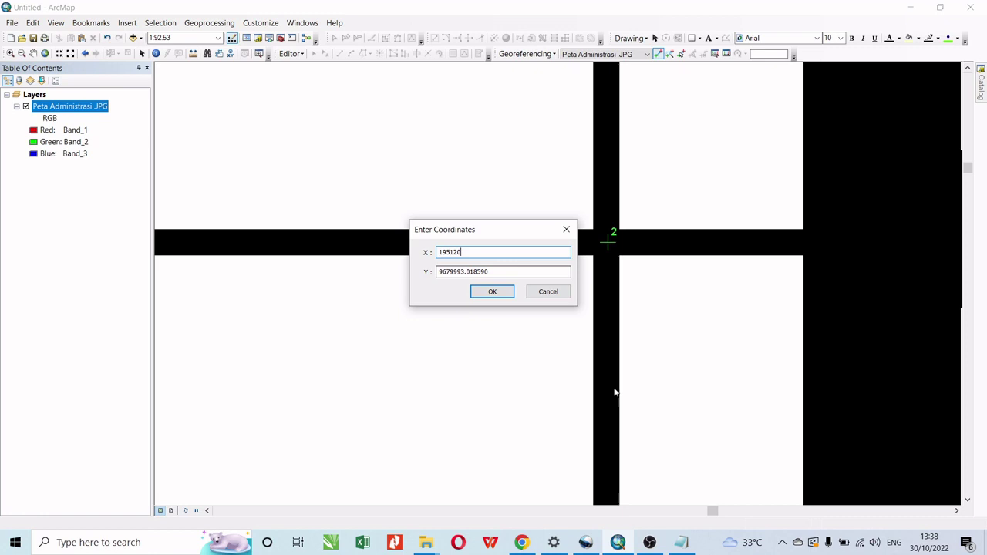
Copy titik 2's y value from Notepad, set the second control point's Y to 9680000, and confirm the coordinates.
{"action": "left_click", "coordinate": [681, 542]}
{"action": "double_click", "coordinate": [703, 280]}
{"action": "key", "text": "ctrl+c"}
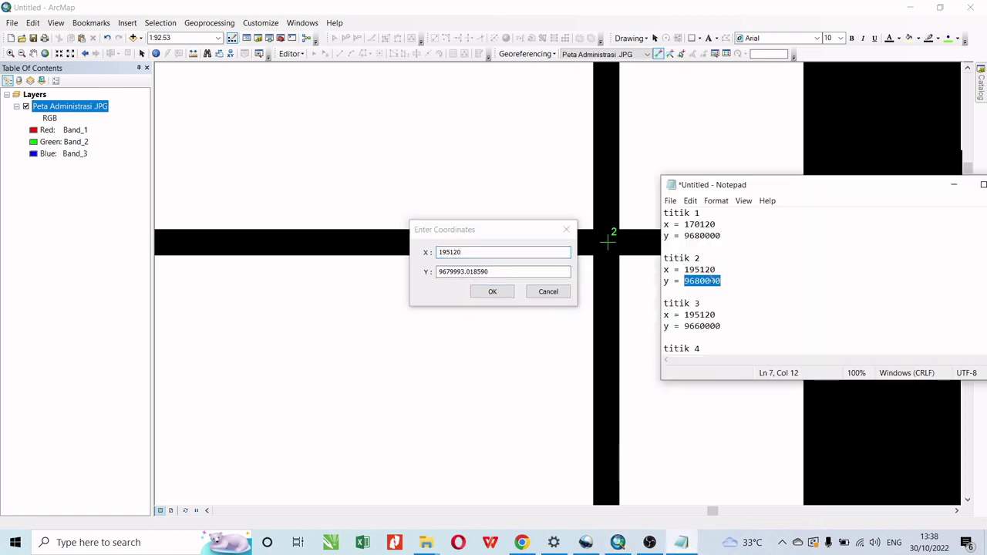
{"action": "left_click", "coordinate": [490, 271]}
{"action": "left_click_drag", "start_coordinate": [490, 270], "coordinate": [377, 275]}
{"action": "key", "text": "ctrl+v"}
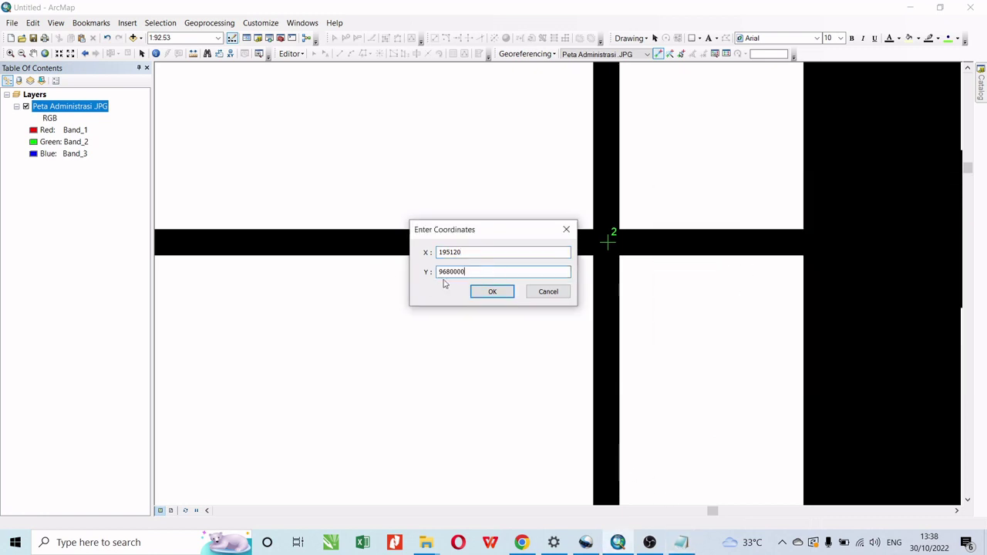
{"action": "left_click", "coordinate": [492, 291]}
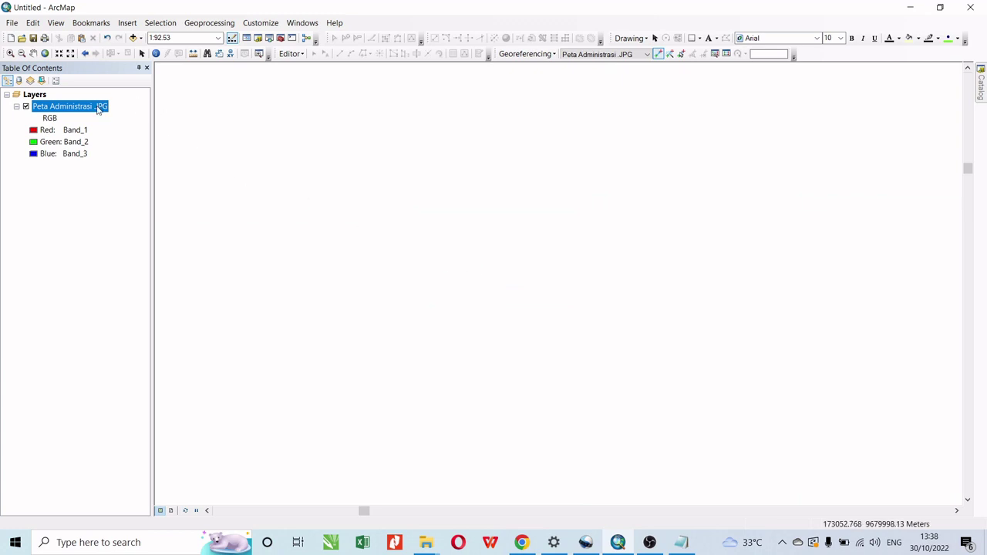
Return to the full layer extent and place the third control point at the centre of the map's south-eastern grid cross beside 9660000.
{"action": "right_click", "coordinate": [97, 109]}
{"action": "left_click", "coordinate": [116, 168]}
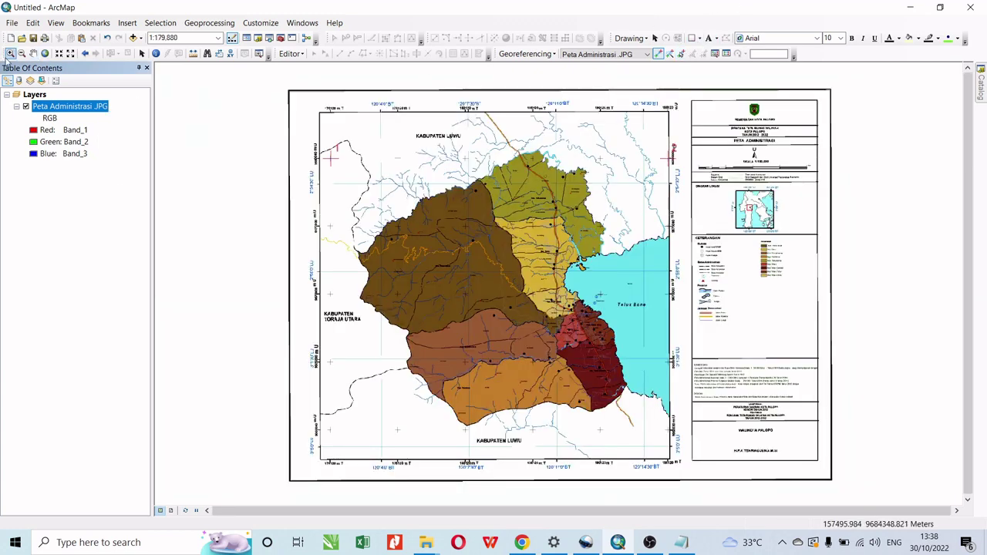
{"action": "left_click", "coordinate": [10, 52]}
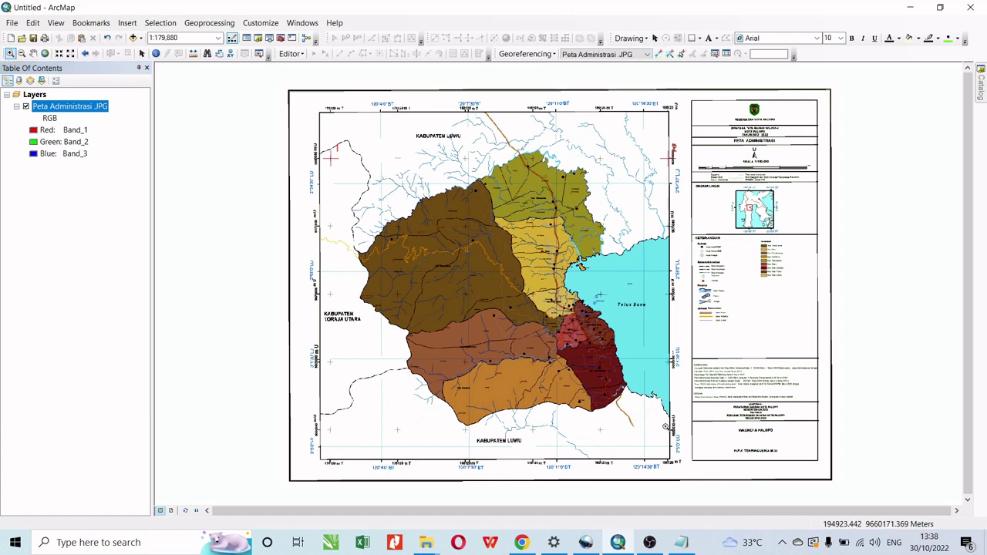
{"action": "left_click_drag", "start_coordinate": [665, 426], "coordinate": [673, 438]}
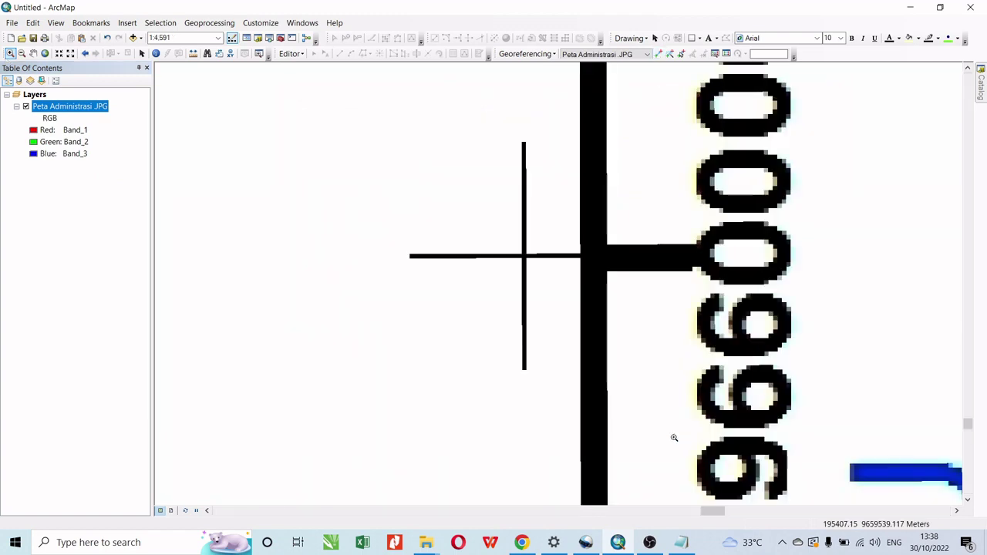
{"action": "left_click_drag", "start_coordinate": [480, 222], "coordinate": [569, 296]}
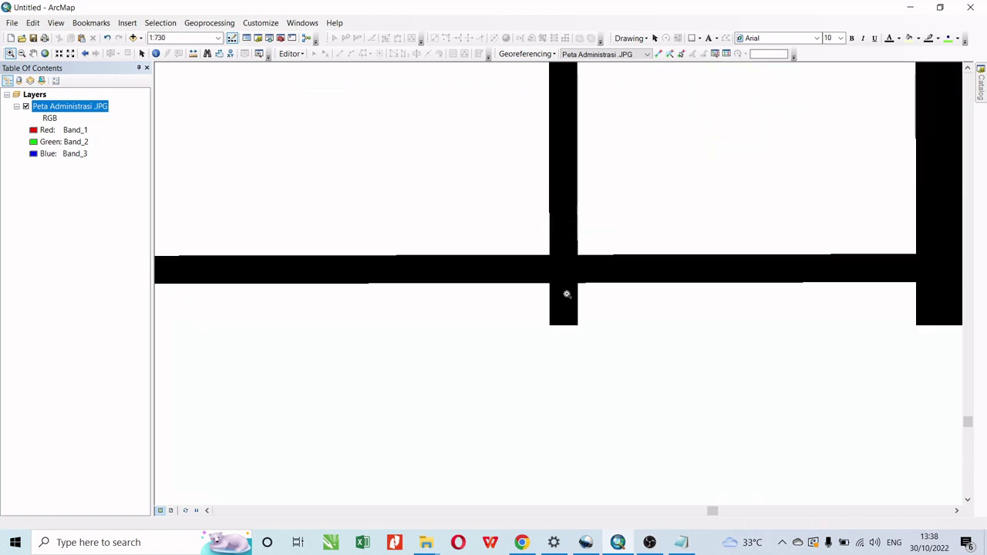
{"action": "left_click", "coordinate": [657, 54]}
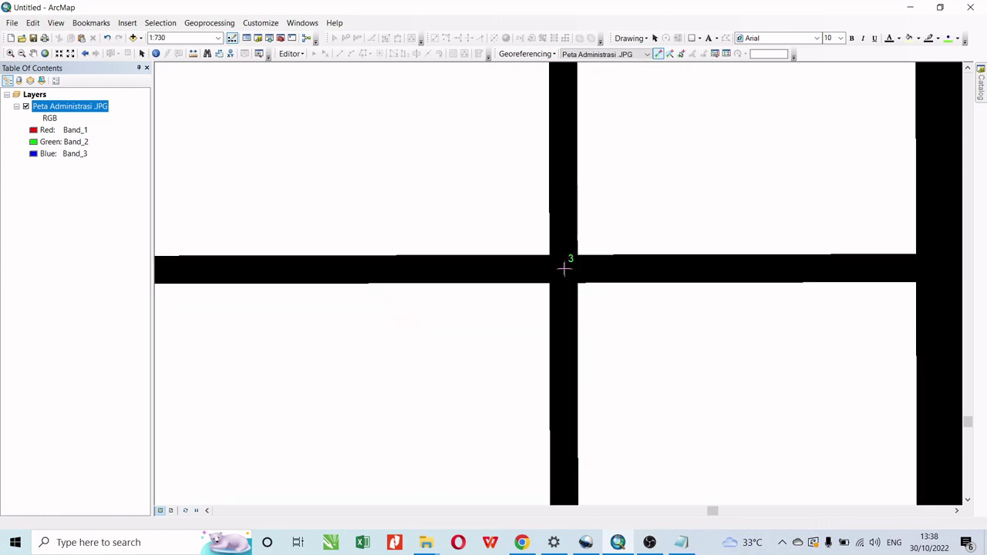
Open the X and Y coordinate input for the third control point and set X to 195120 from titik 3 in Notepad.
{"action": "right_click", "coordinate": [563, 268]}
{"action": "left_click", "coordinate": [590, 278]}
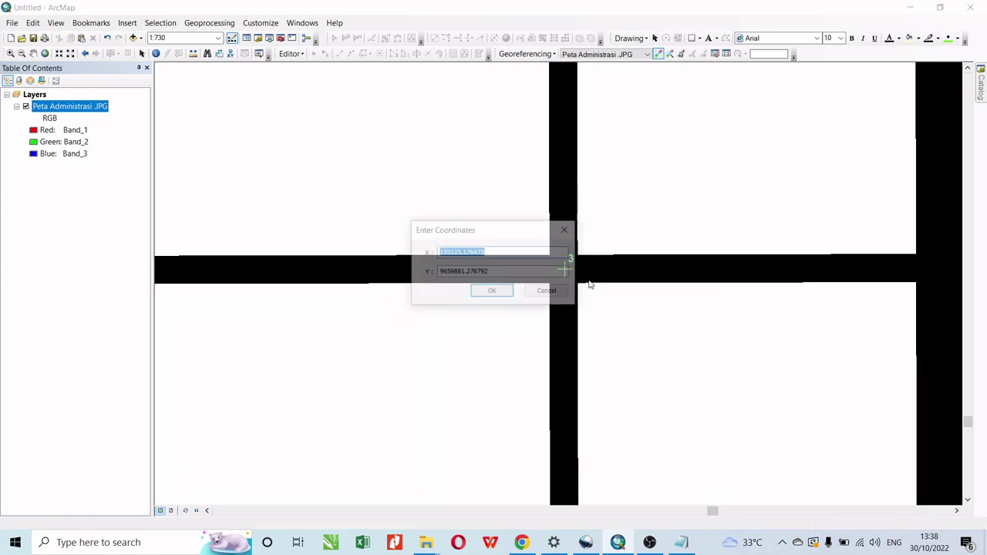
{"action": "left_click", "coordinate": [681, 542]}
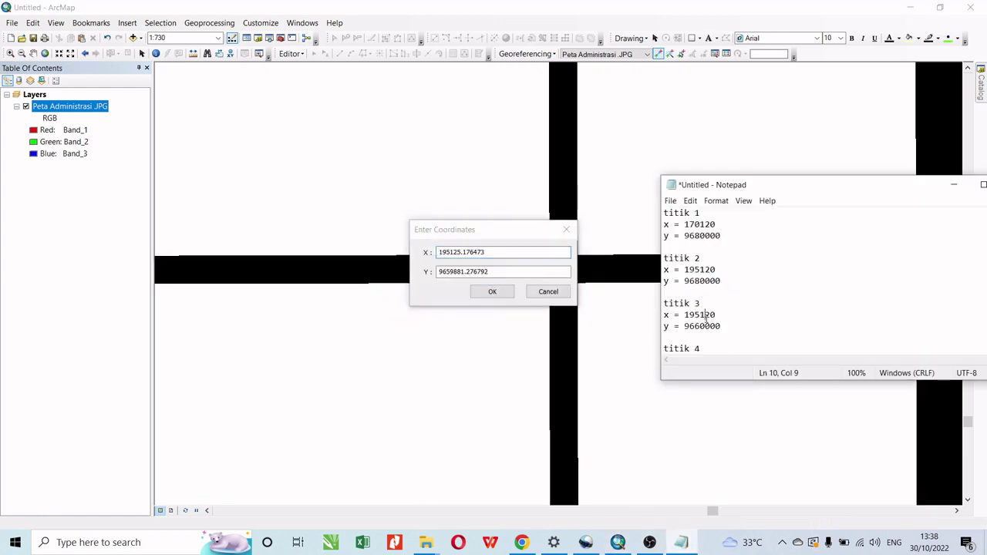
{"action": "double_click", "coordinate": [708, 315]}
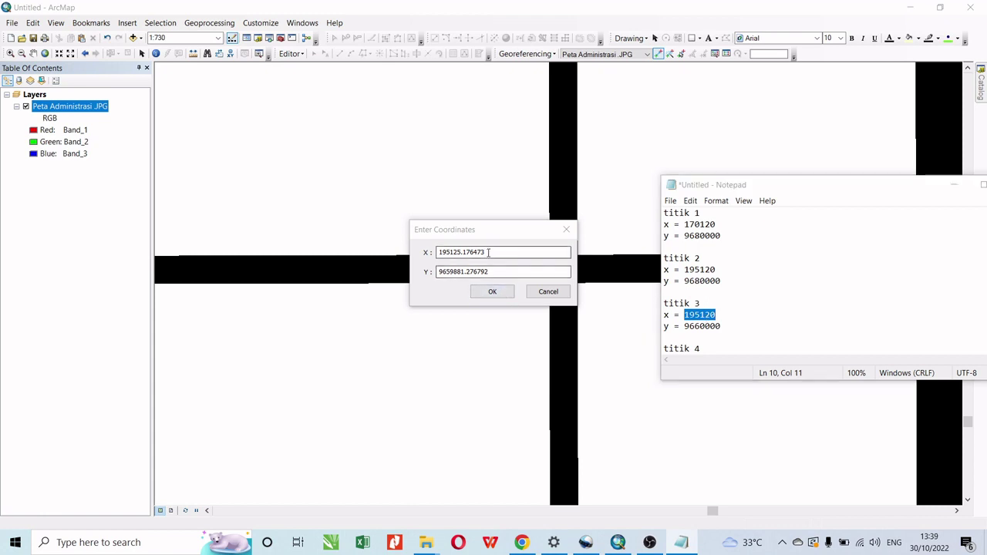
{"action": "left_click", "coordinate": [404, 245]}
{"action": "type", "text": "195120"}
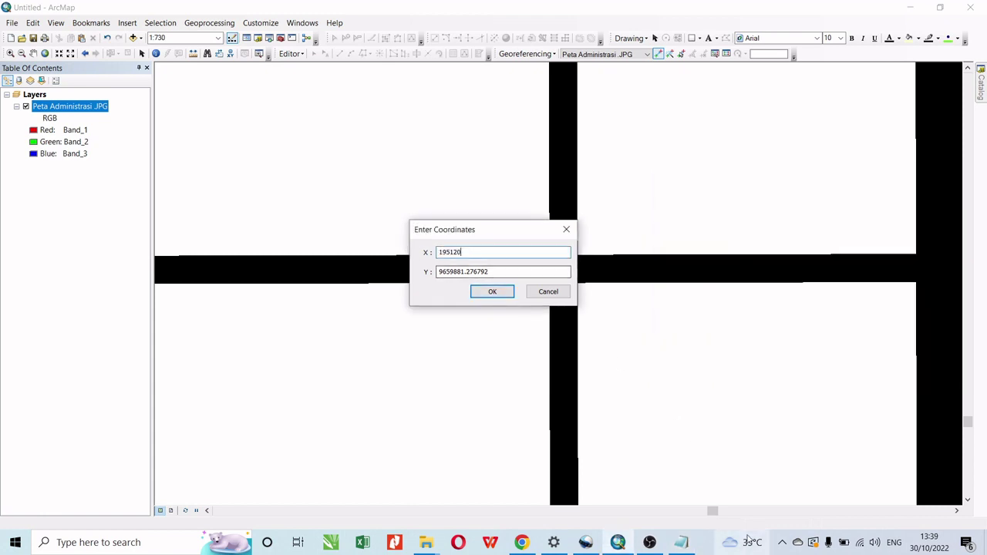
Set the third control point's Y to 9660000 from titik 3 in Notepad and confirm the coordinates.
{"action": "left_click", "coordinate": [682, 541]}
{"action": "double_click", "coordinate": [715, 326]}
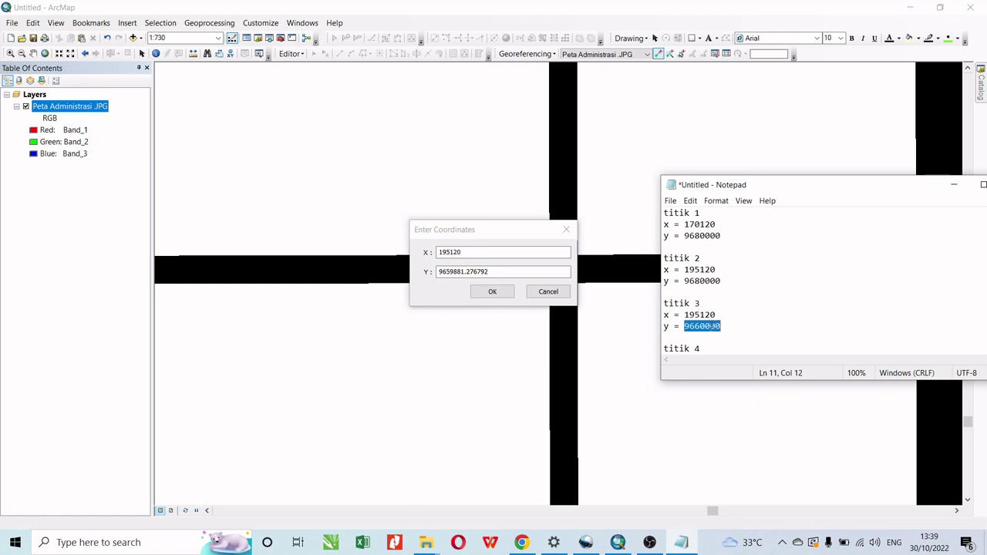
{"action": "double_click", "coordinate": [470, 272]}
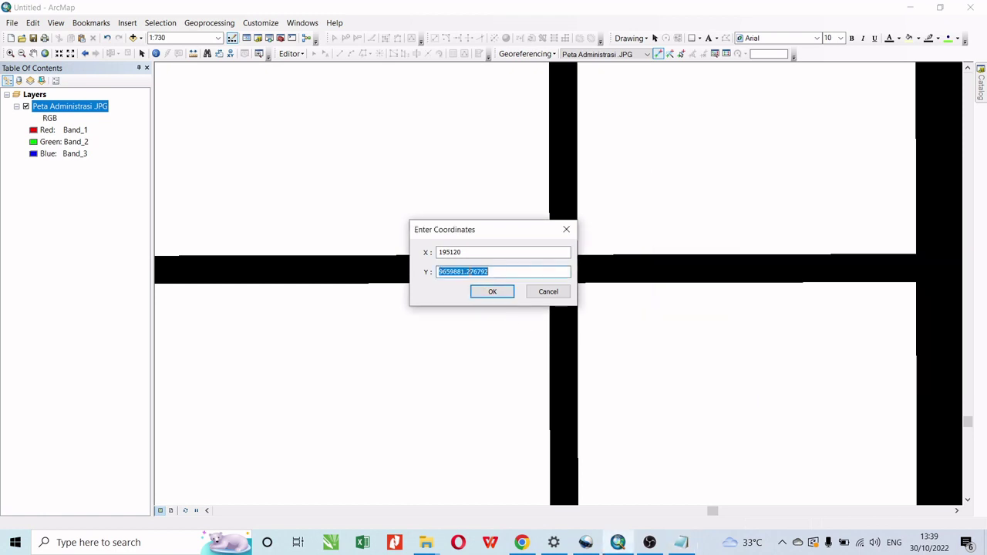
{"action": "type", "text": "9660000"}
{"action": "left_click", "coordinate": [492, 292]}
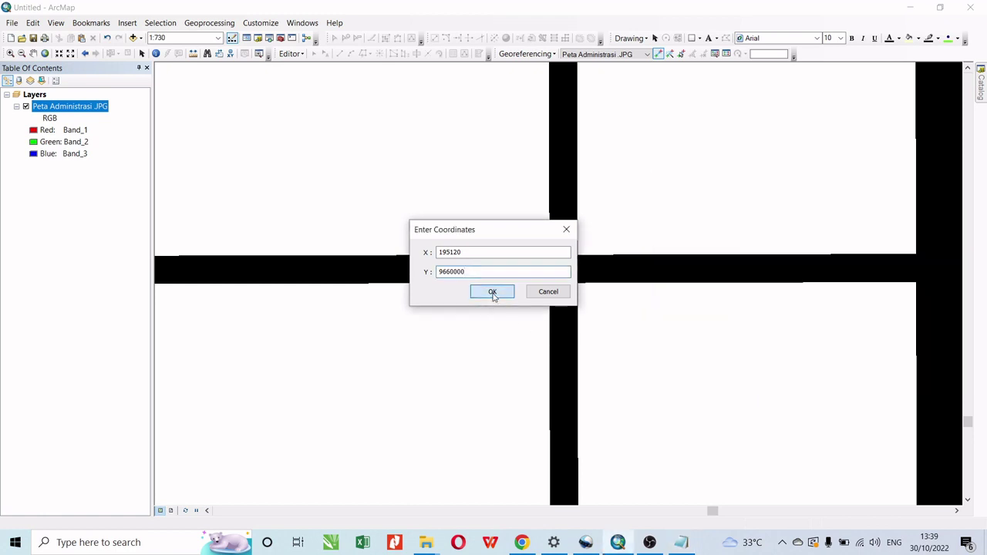
Zoom to the whole layer and place the fourth control point at the centre of the map's south-western grid cross.
{"action": "right_click", "coordinate": [48, 108]}
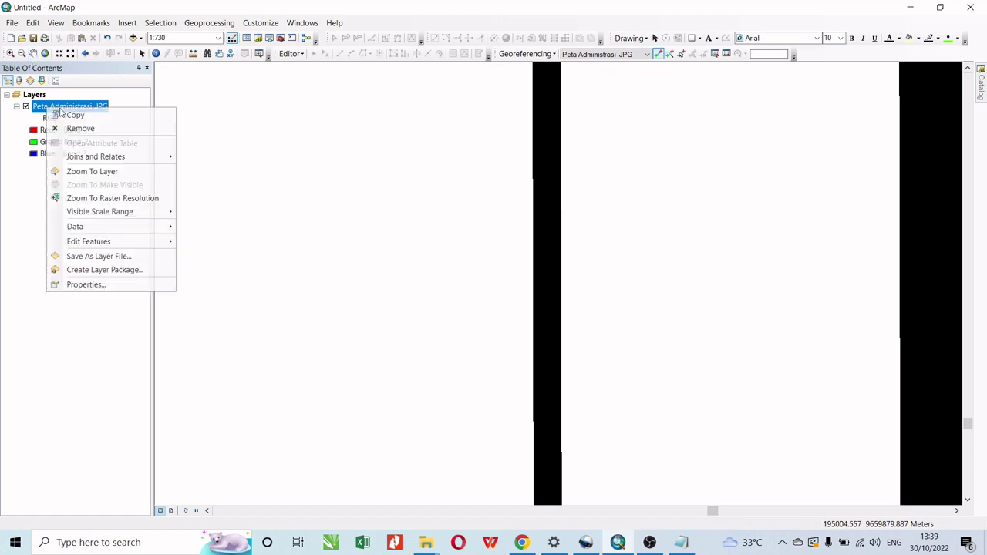
{"action": "left_click", "coordinate": [92, 171]}
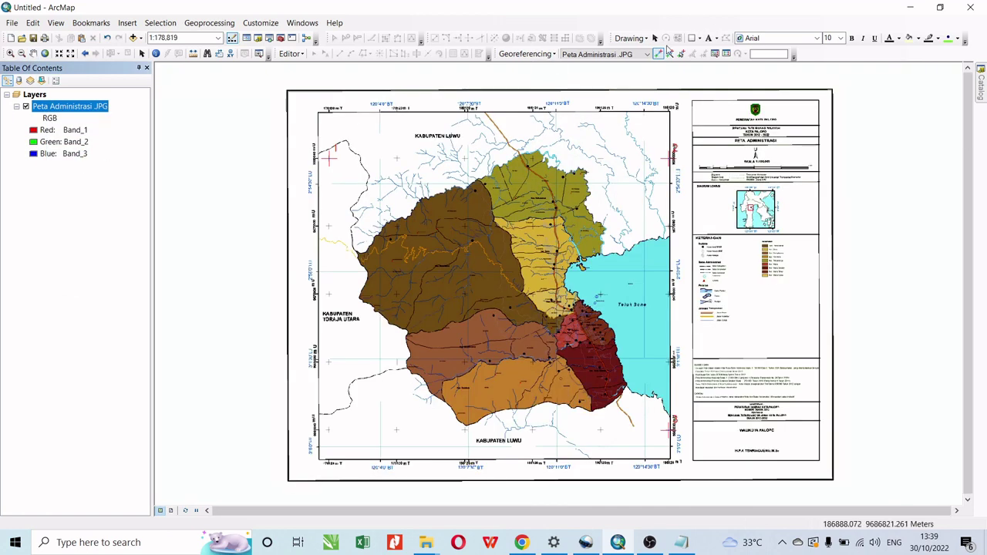
{"action": "left_click", "coordinate": [11, 54]}
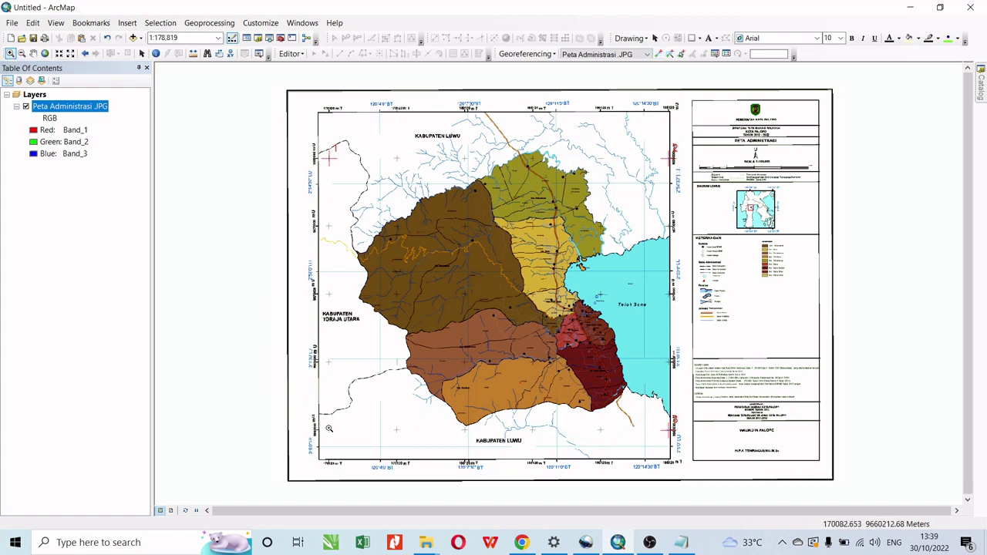
{"action": "left_click_drag", "start_coordinate": [334, 435], "coordinate": [335, 436]}
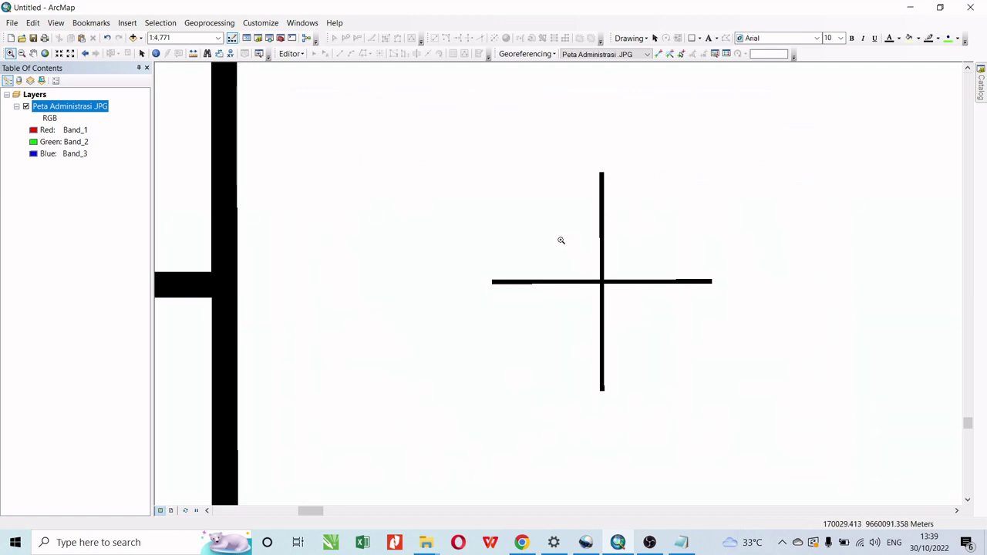
{"action": "left_click_drag", "start_coordinate": [559, 239], "coordinate": [660, 333]}
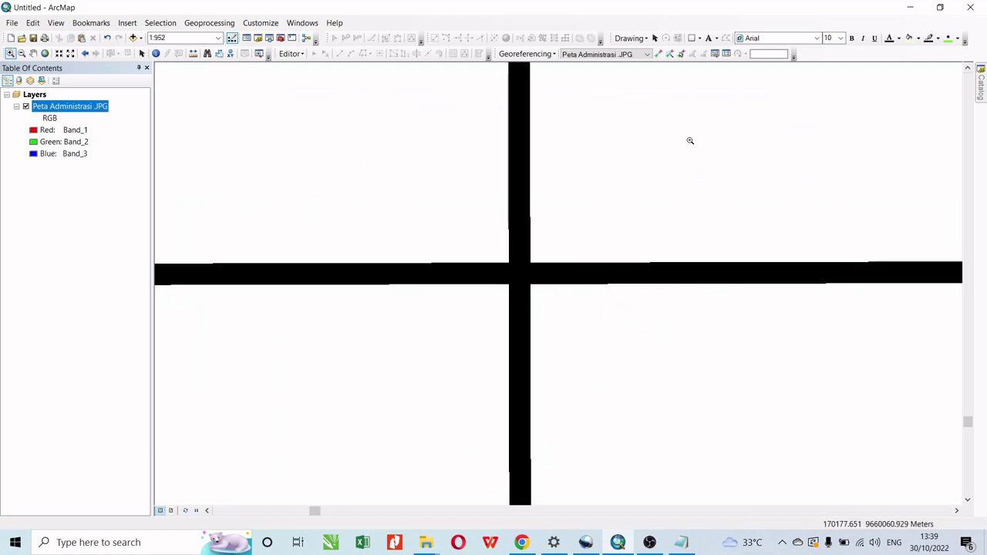
{"action": "left_click", "coordinate": [658, 53]}
Open the X and Y coordinate input for the fourth control point and set X to 170120, copied from titik 4 in Notepad.
{"action": "right_click", "coordinate": [520, 273]}
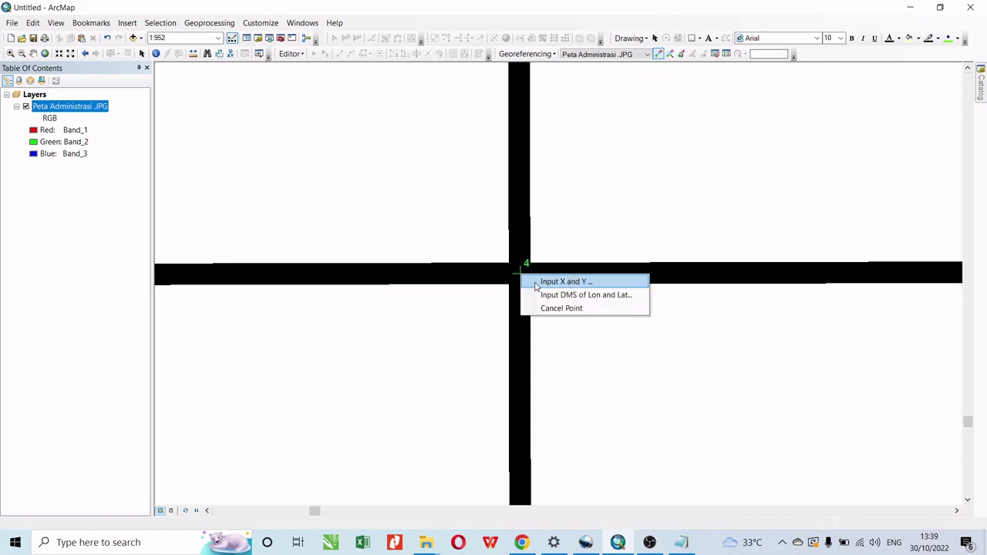
{"action": "left_click", "coordinate": [537, 282]}
{"action": "left_click", "coordinate": [680, 542]}
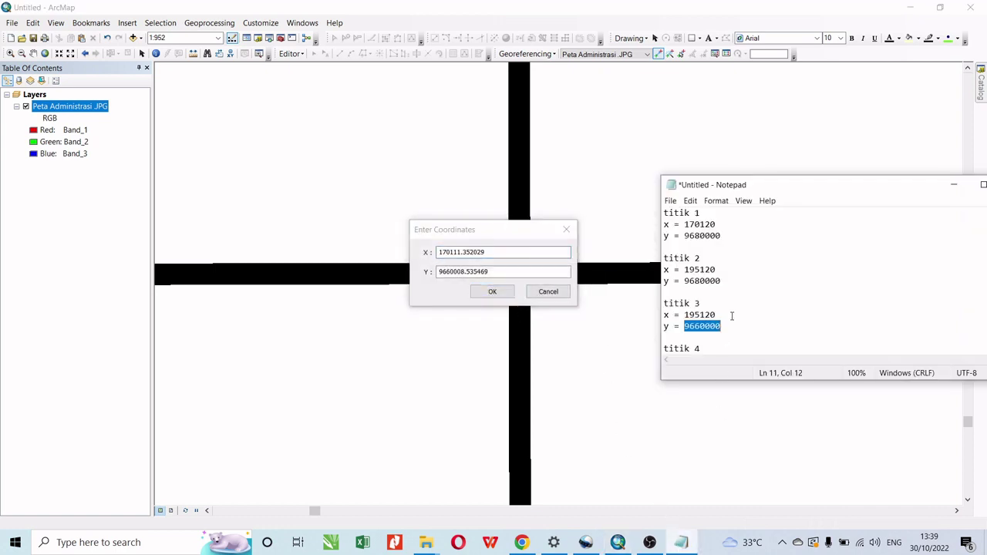
{"action": "scroll", "coordinate": [689, 351], "scroll_direction": "down", "scroll_amount": 1}
{"action": "double_click", "coordinate": [698, 326]}
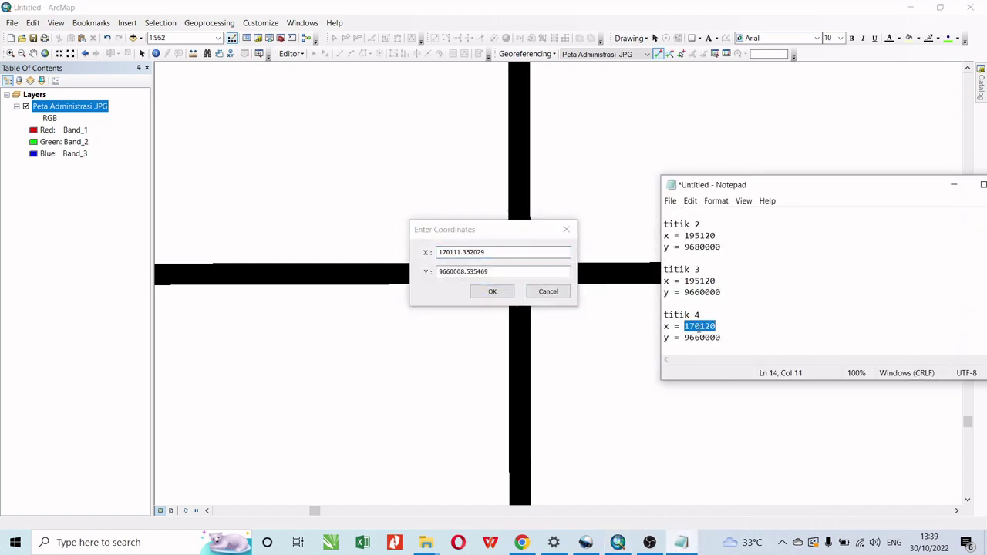
{"action": "key", "text": "ctrl+c"}
{"action": "left_click", "coordinate": [478, 254]}
{"action": "double_click", "coordinate": [478, 254]}
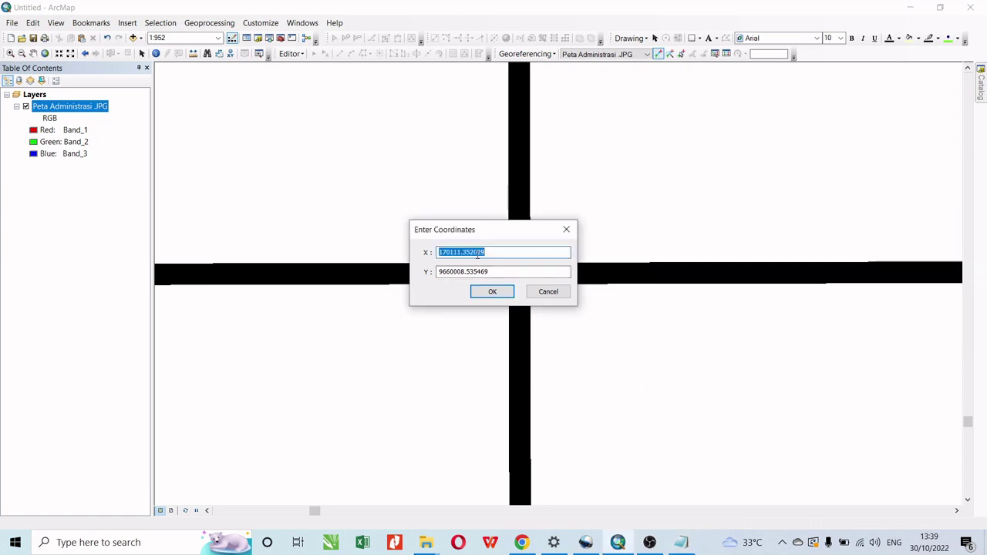
{"action": "key", "text": "ctrl+v"}
Set the fourth control point's Y to 9660000 from titik 4 in Notepad, confirm the coordinates and zoom to the whole layer.
{"action": "left_click", "coordinate": [680, 542]}
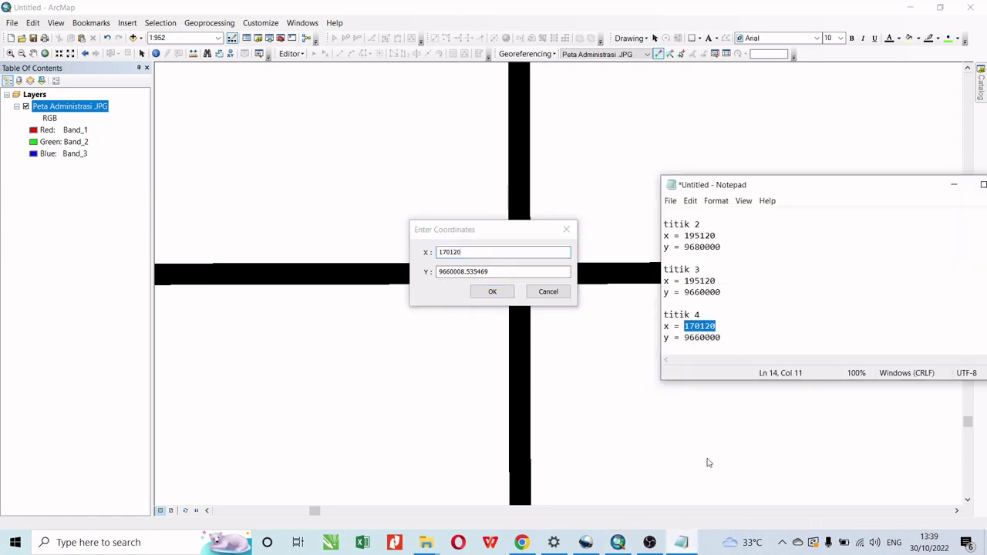
{"action": "double_click", "coordinate": [706, 337]}
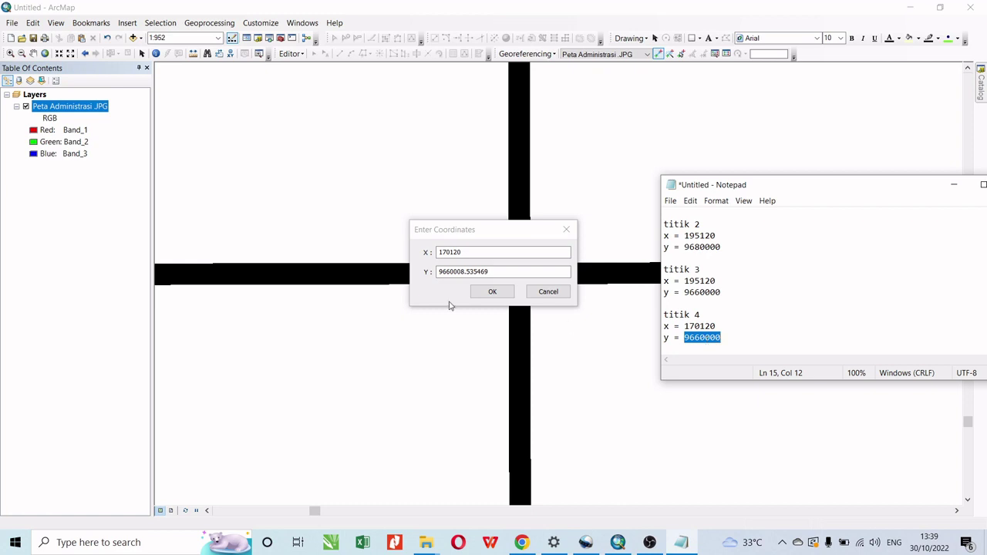
{"action": "double_click", "coordinate": [454, 273]}
{"action": "key", "text": "ctrl+v"}
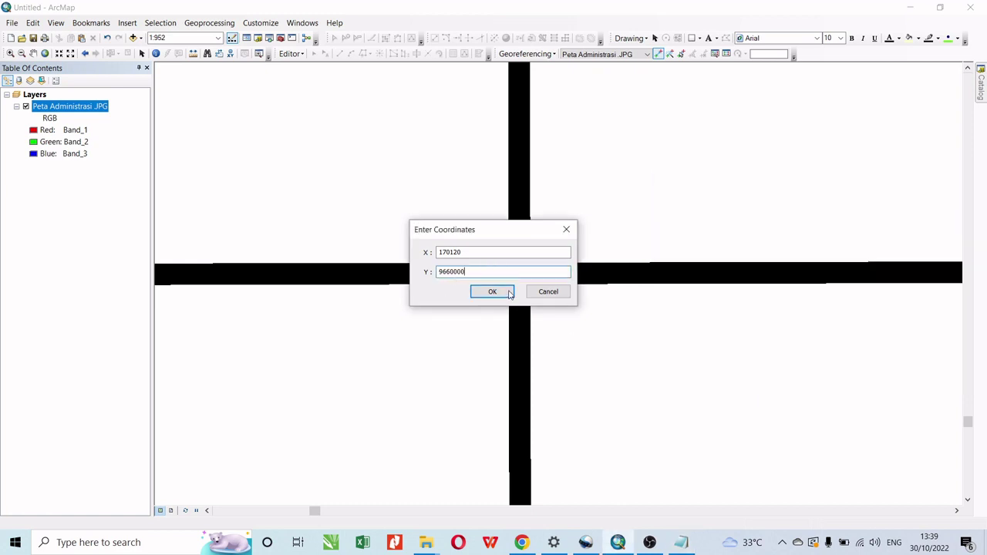
{"action": "left_click", "coordinate": [504, 293]}
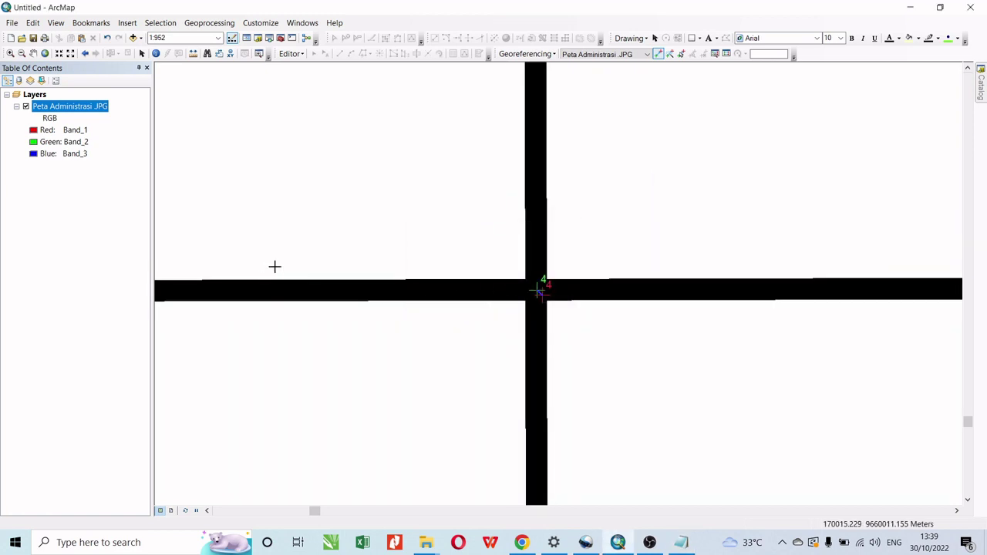
{"action": "right_click", "coordinate": [90, 111]}
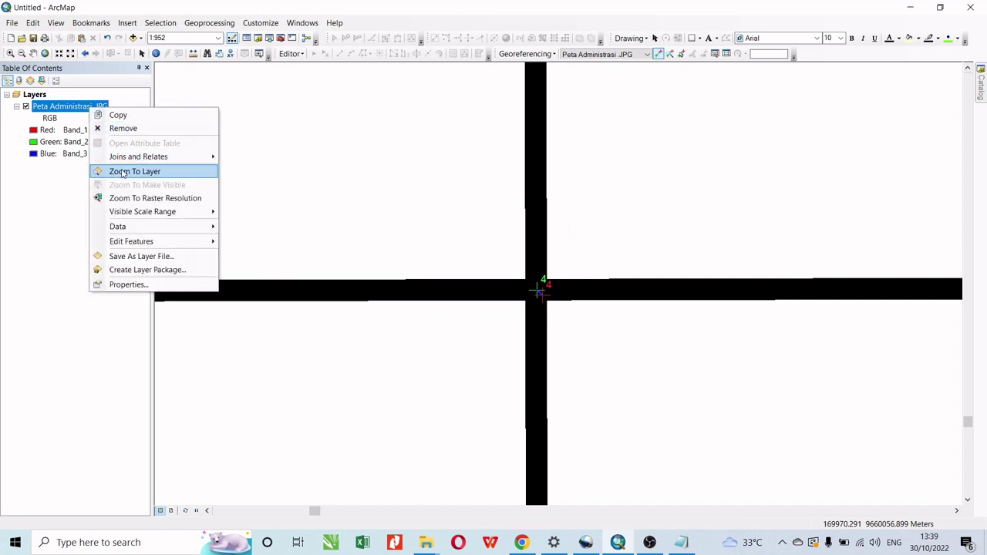
{"action": "left_click", "coordinate": [137, 169]}
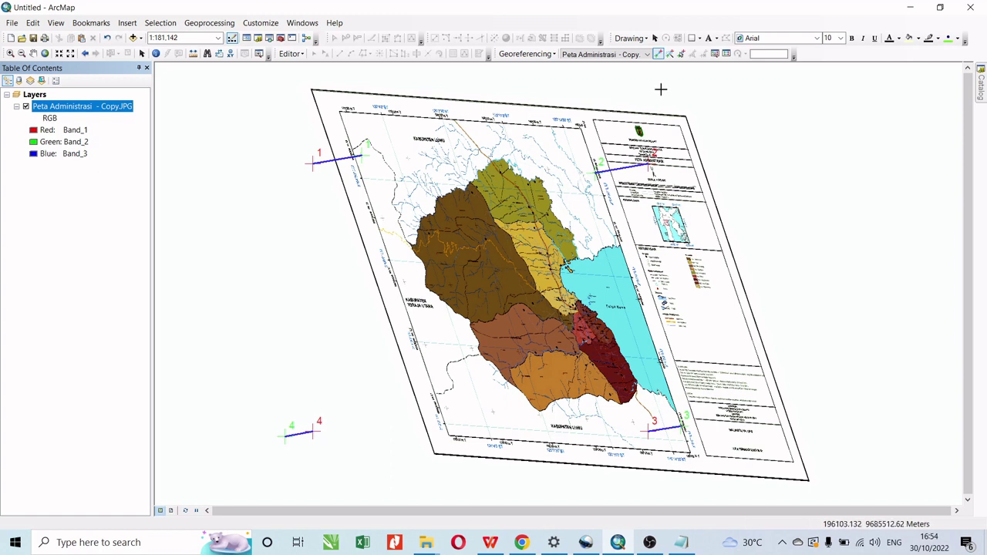
Delete the misplaced link 4 from the georeferencing link table and close the table.
{"action": "left_click", "coordinate": [725, 58]}
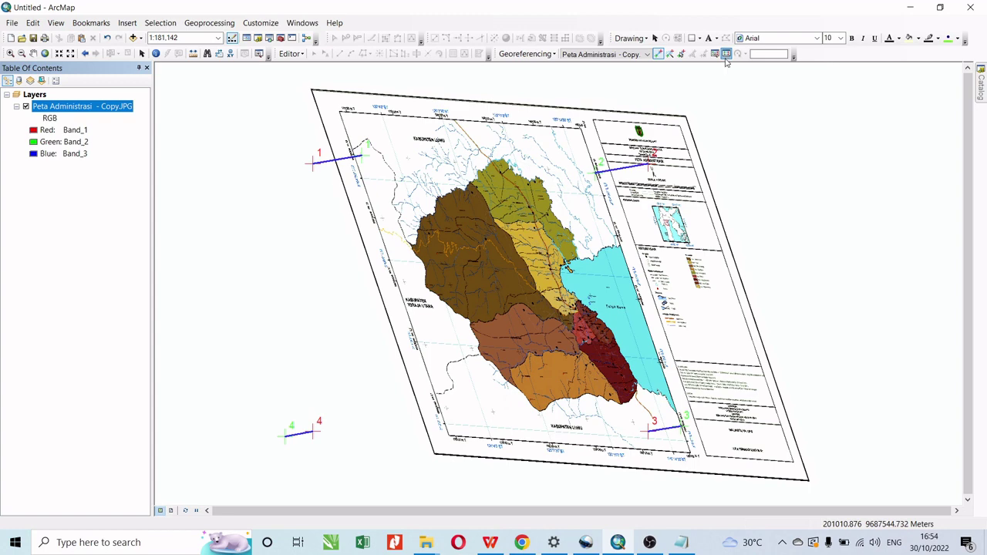
{"action": "left_click_drag", "start_coordinate": [591, 326], "coordinate": [648, 278]}
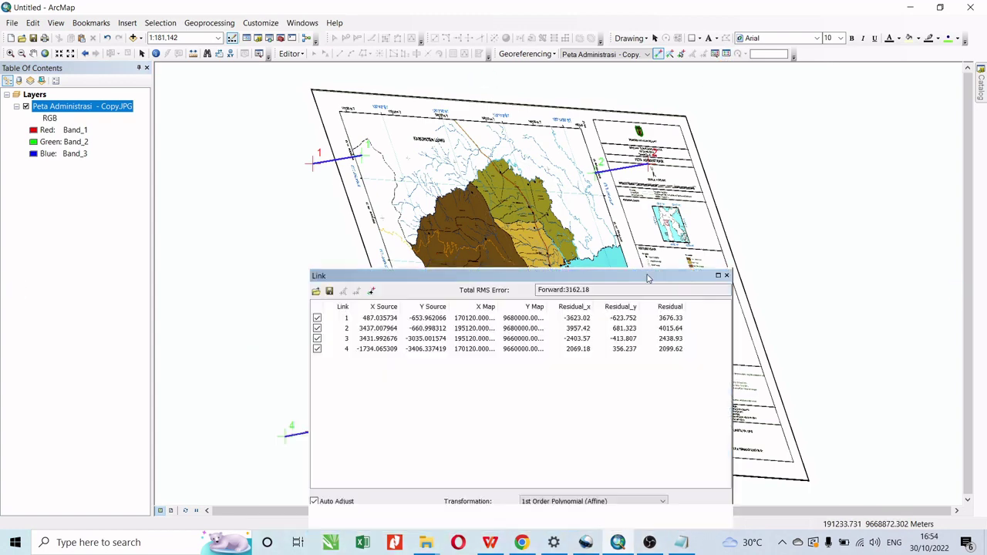
{"action": "left_click", "coordinate": [363, 349]}
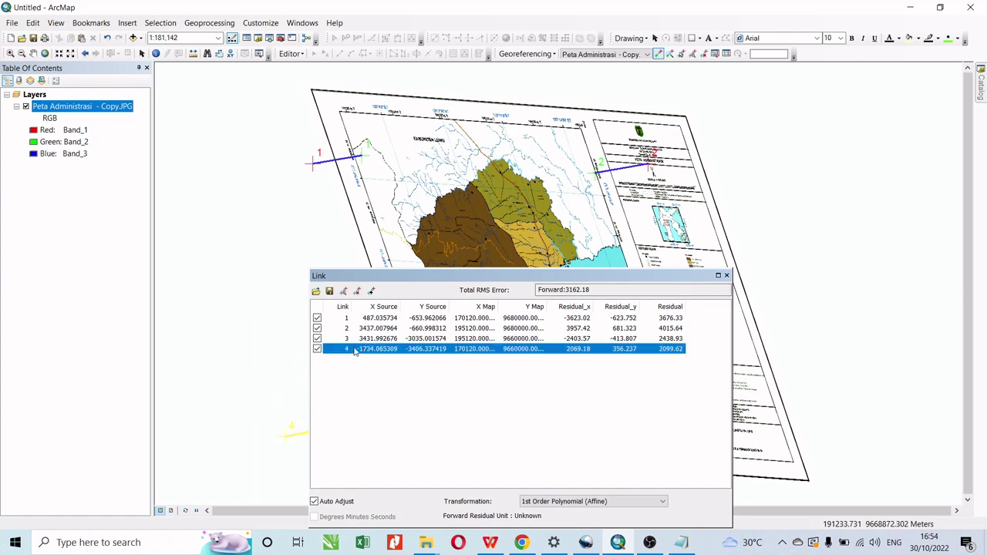
{"action": "left_click", "coordinate": [358, 295]}
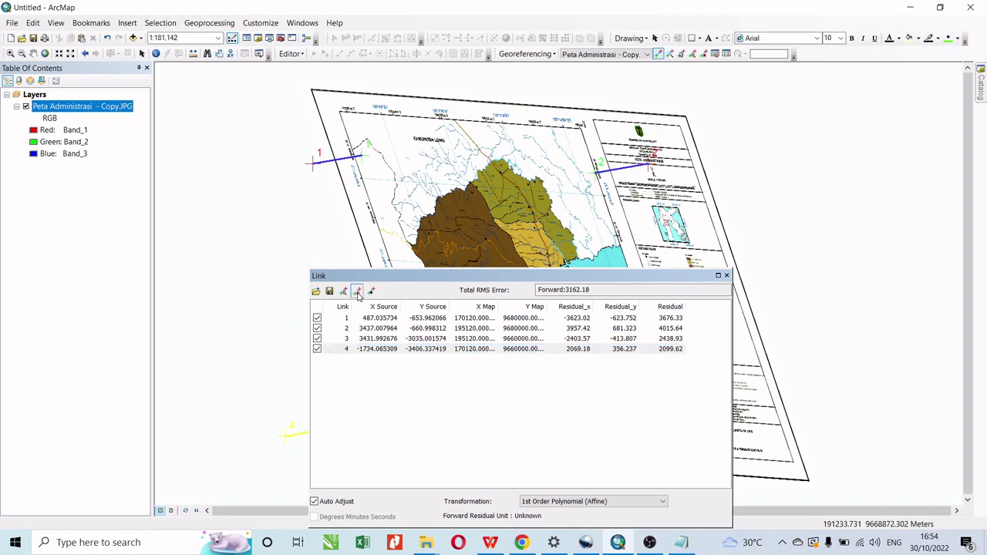
{"action": "left_click", "coordinate": [357, 293]}
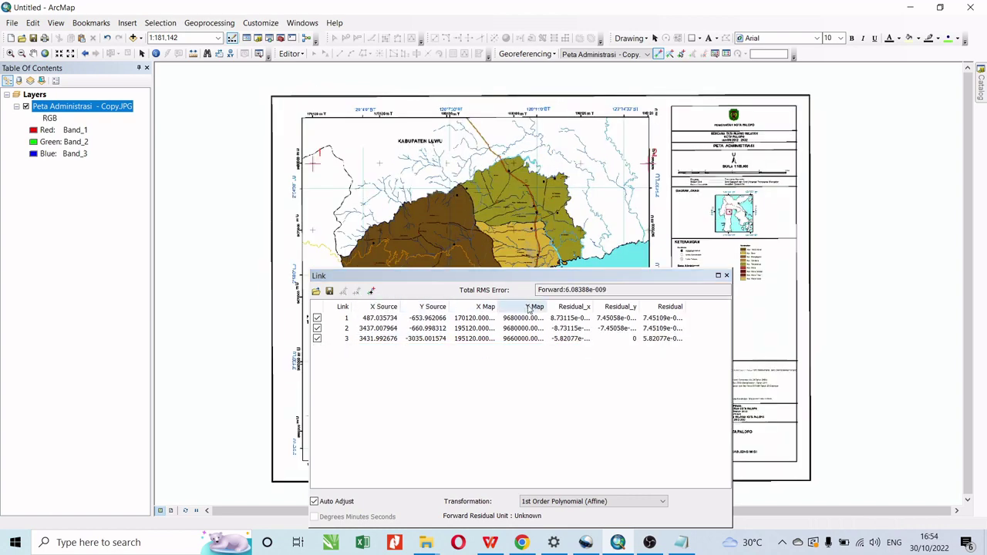
{"action": "left_click_drag", "start_coordinate": [692, 267], "coordinate": [921, 224]}
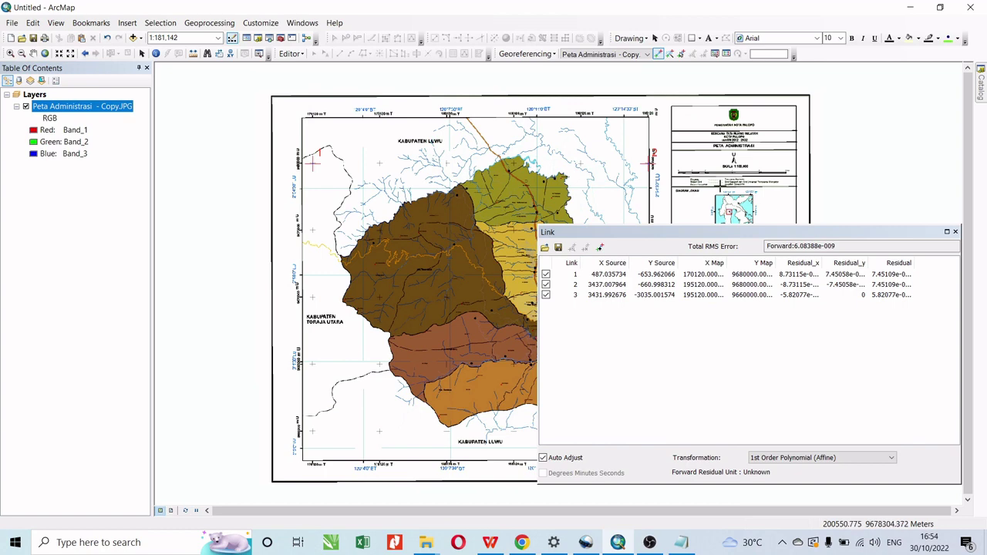
{"action": "left_click", "coordinate": [954, 231]}
Place the fourth control point again at the centre of the south-western grid cross and open its X and Y coordinate input.
{"action": "left_click", "coordinate": [10, 52]}
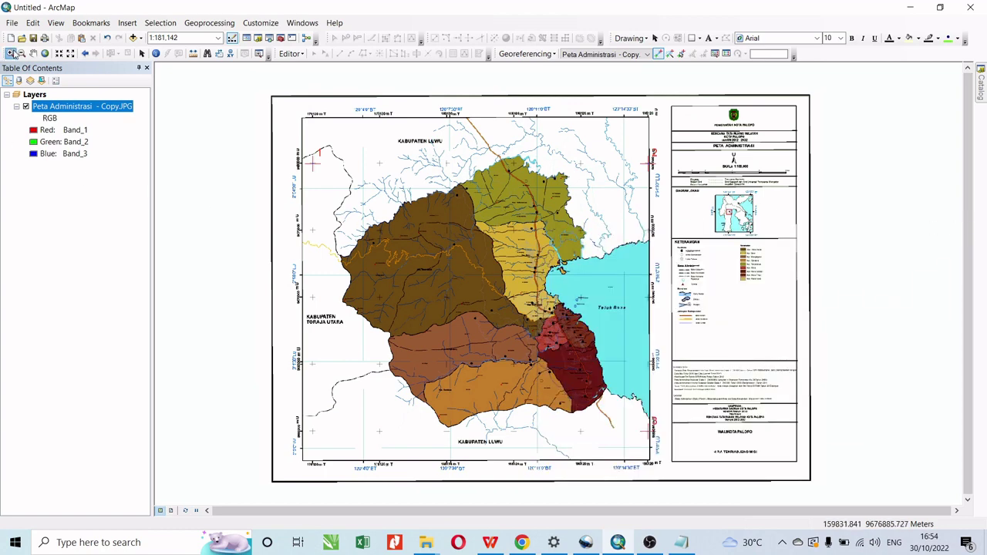
{"action": "left_click_drag", "start_coordinate": [307, 416], "coordinate": [340, 449]}
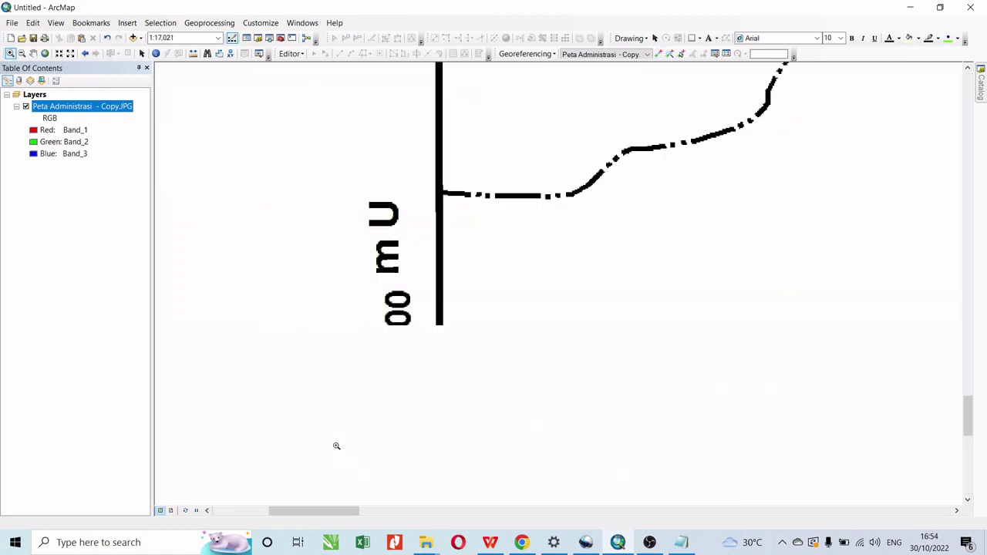
{"action": "left_click_drag", "start_coordinate": [544, 353], "coordinate": [560, 376]}
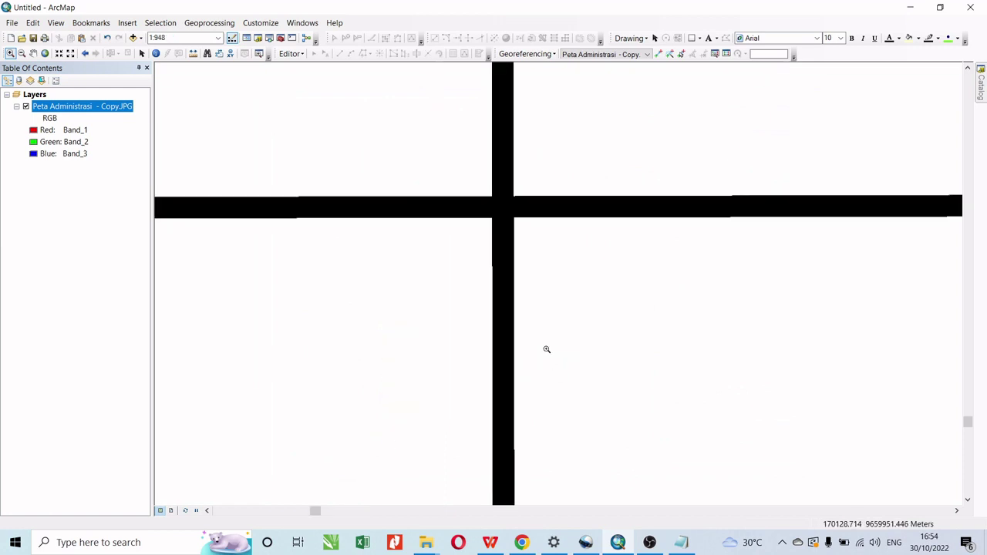
{"action": "left_click", "coordinate": [658, 54]}
{"action": "left_click", "coordinate": [504, 206]}
{"action": "right_click", "coordinate": [504, 206]}
{"action": "left_click", "coordinate": [518, 213]}
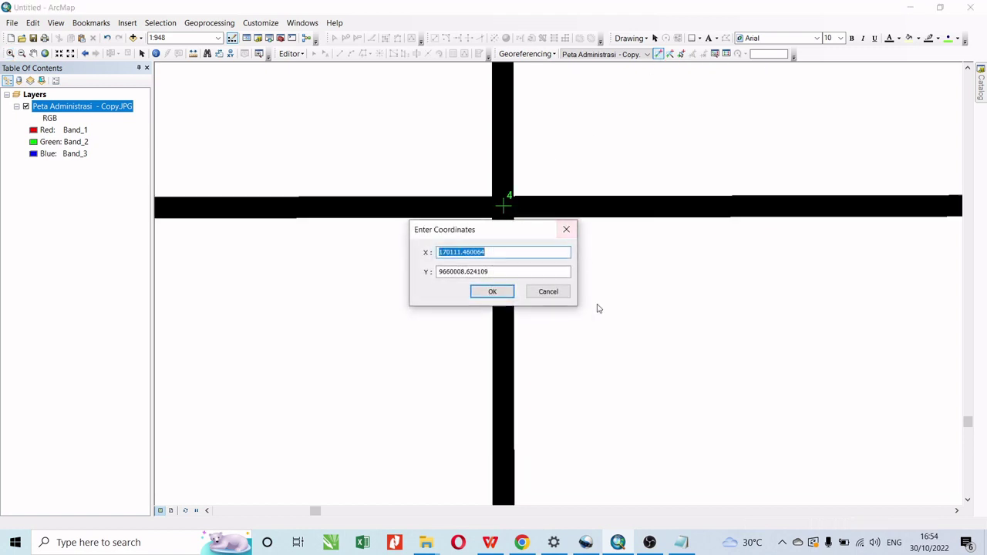
Set the replaced fourth control point's X to 170120 from titik 4 in Notepad.
{"action": "left_click", "coordinate": [681, 542]}
{"action": "left_click_drag", "start_coordinate": [579, 353], "coordinate": [552, 353]}
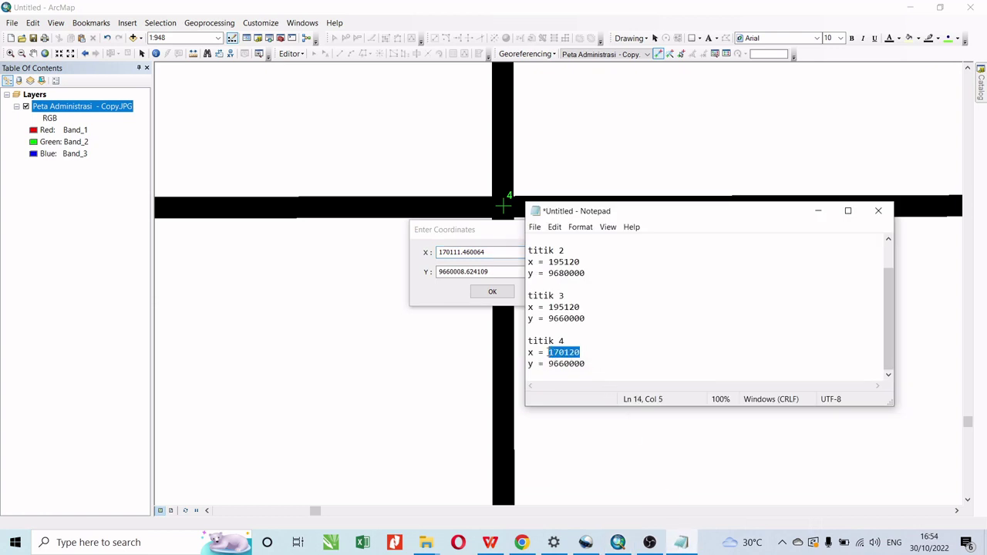
{"action": "left_click", "coordinate": [414, 244]}
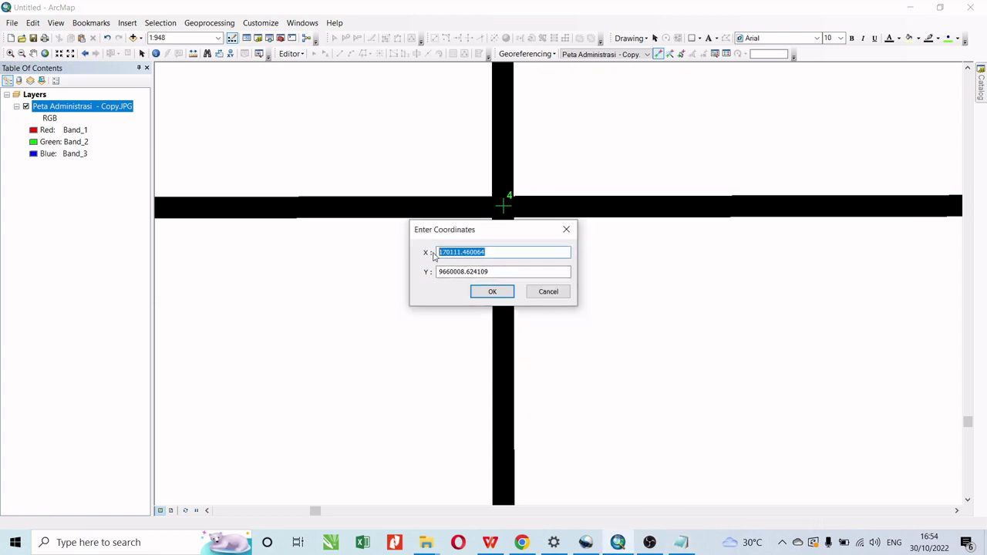
{"action": "type", "text": "170120"}
Set the replaced fourth control point's Y to 9660000 from Notepad, confirm the coordinates and zoom to the whole layer.
{"action": "left_click", "coordinate": [681, 542]}
{"action": "left_click", "coordinate": [554, 372]}
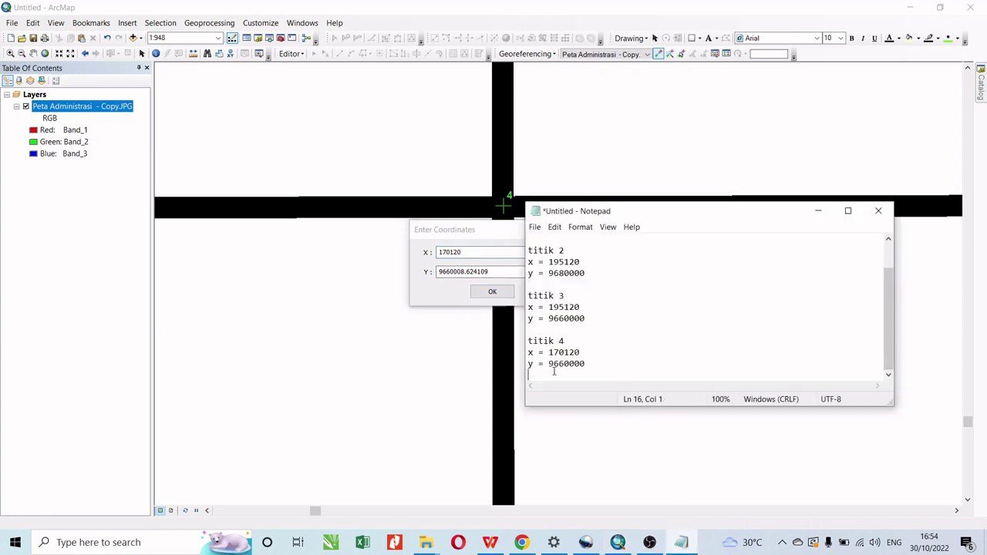
{"action": "left_click_drag", "start_coordinate": [586, 363], "coordinate": [548, 367]}
{"action": "key", "text": "ctrl+c"}
{"action": "left_click", "coordinate": [486, 274]}
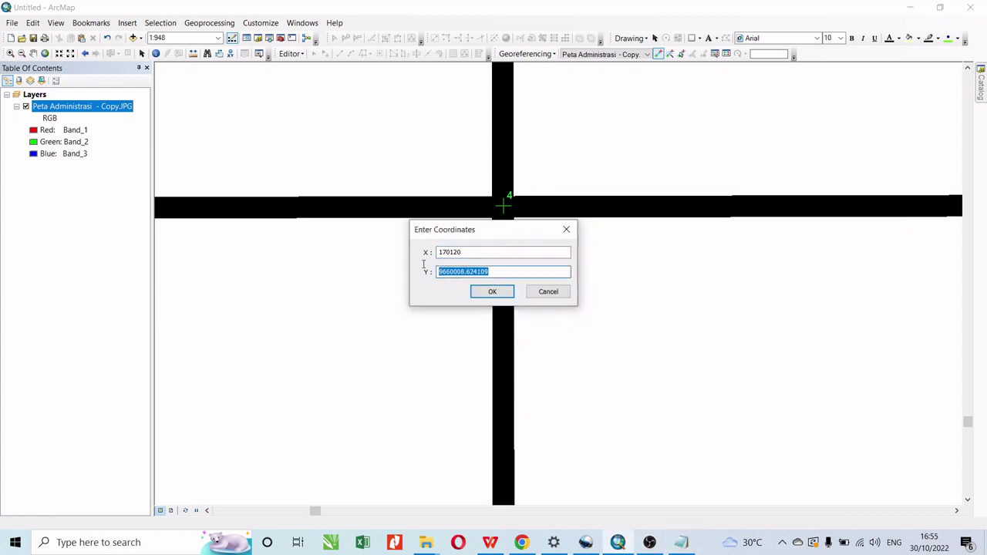
{"action": "key", "text": "ctrl+v"}
{"action": "left_click", "coordinate": [492, 291]}
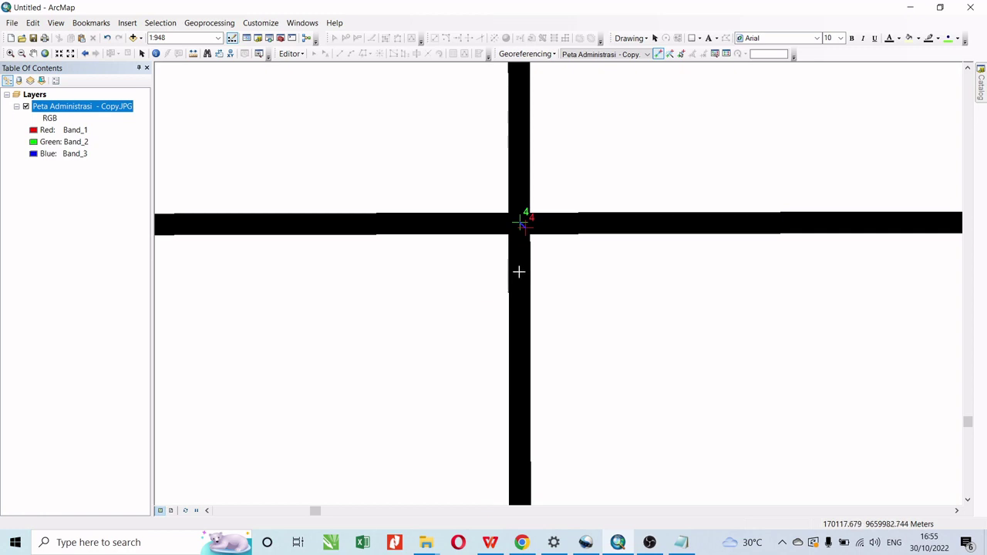
{"action": "right_click", "coordinate": [111, 103]}
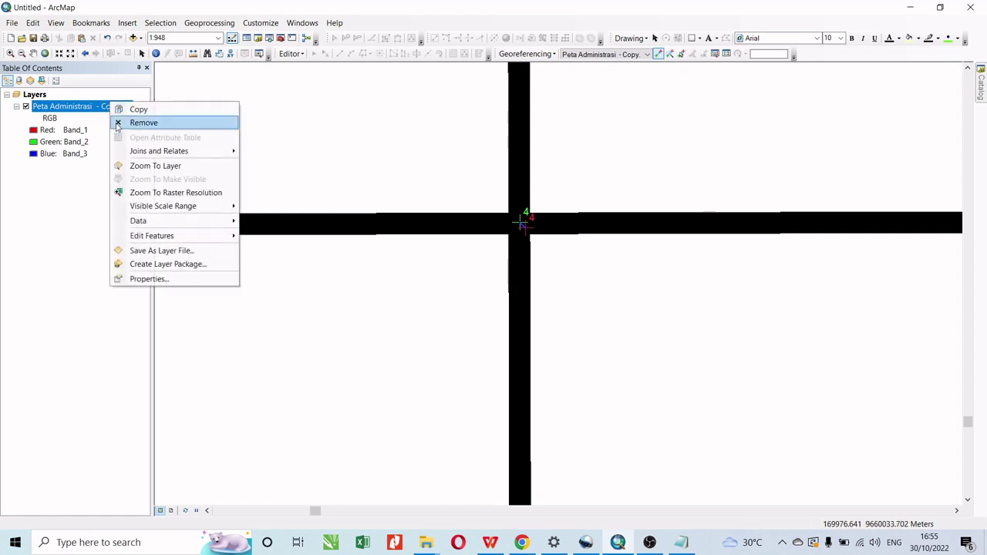
{"action": "left_click", "coordinate": [154, 165]}
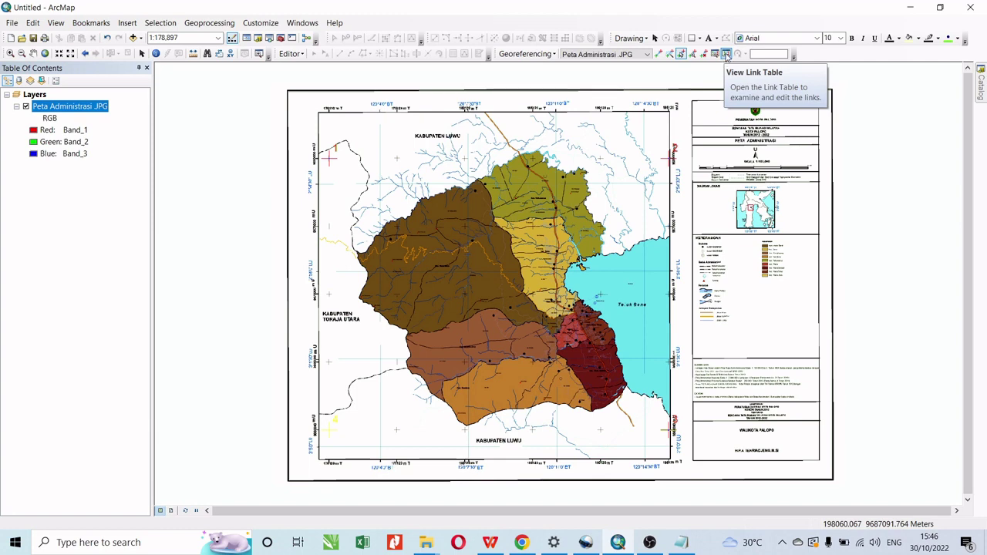
Open the link table of Peta Administrasi .JPG and examine the total RMS error and each link's residual, ending on link 4.
{"action": "left_click", "coordinate": [727, 55]}
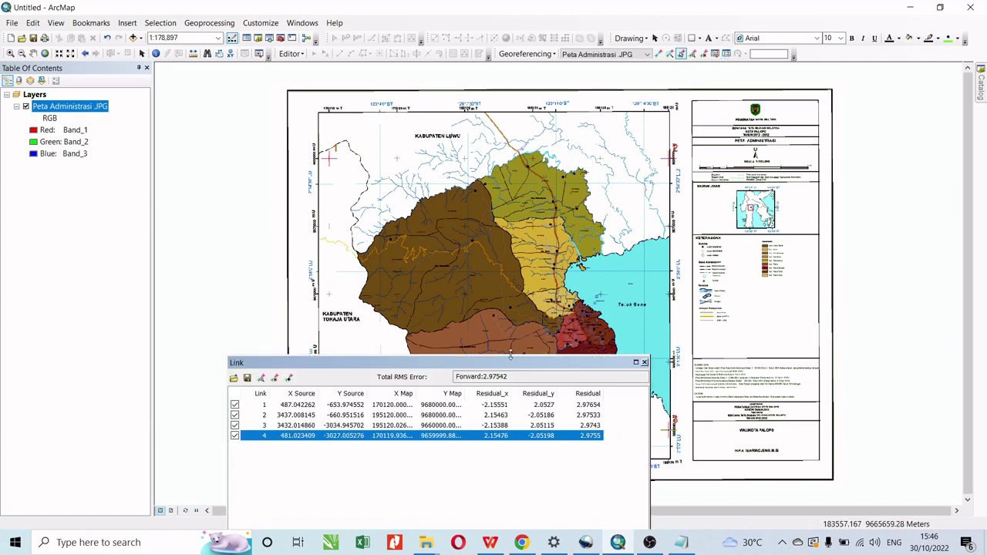
{"action": "left_click_drag", "start_coordinate": [529, 370], "coordinate": [652, 192]}
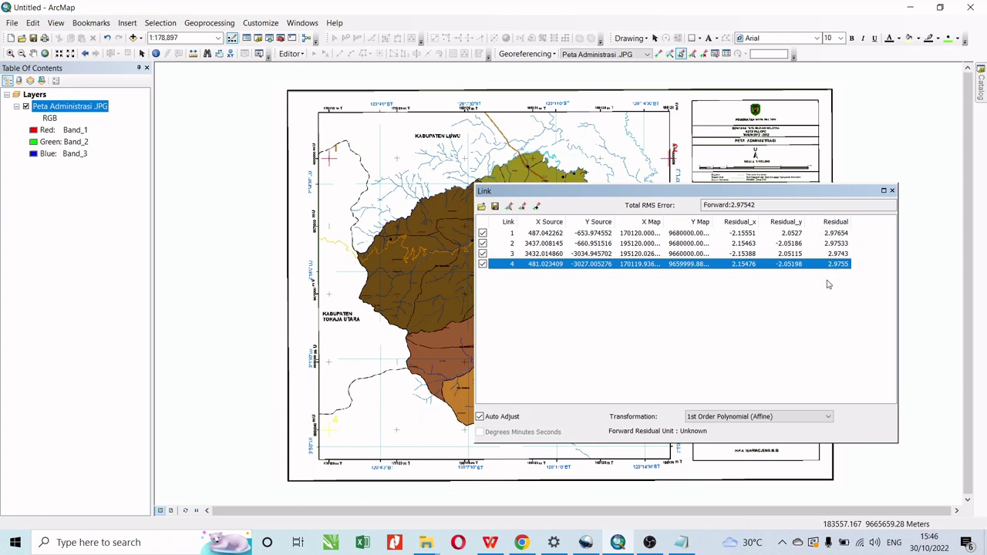
{"action": "left_click", "coordinate": [836, 244]}
{"action": "left_click", "coordinate": [837, 254]}
{"action": "left_click", "coordinate": [838, 264]}
{"action": "double_click", "coordinate": [531, 266]}
{"action": "left_click", "coordinate": [494, 264]}
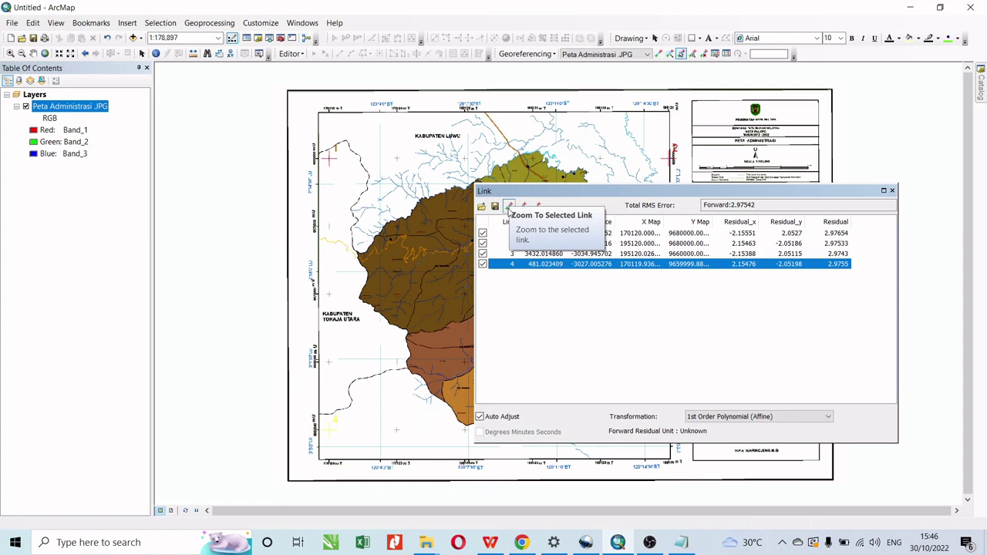
Zoom to link 4 until the offset between its two ends can be examined, keeping the link table clear of the point.
{"action": "left_click", "coordinate": [509, 206]}
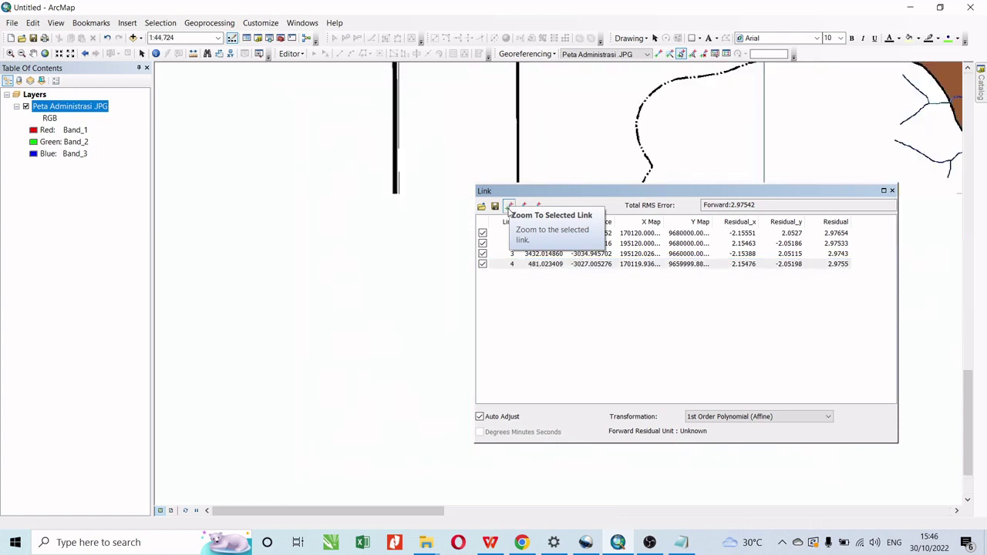
{"action": "left_click", "coordinate": [509, 207]}
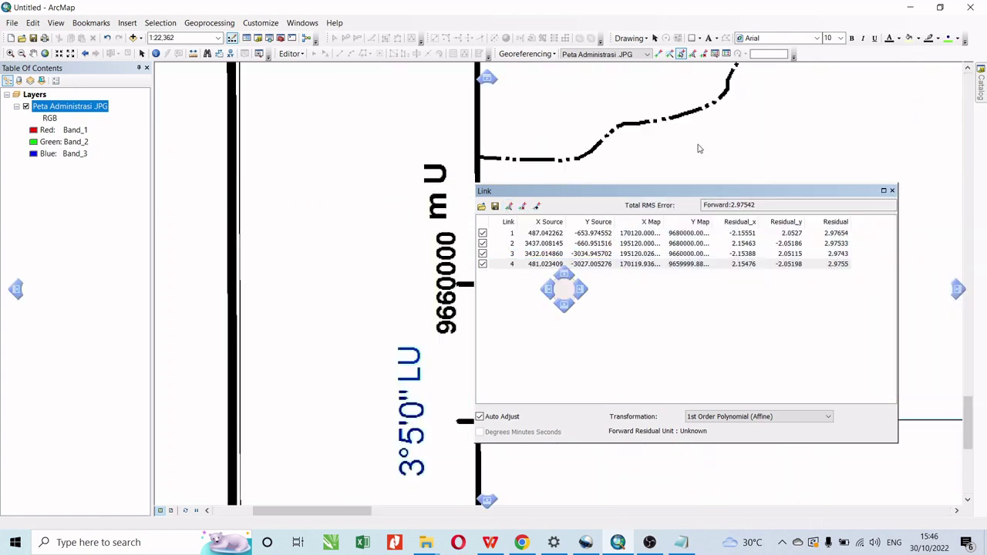
{"action": "left_click_drag", "start_coordinate": [539, 191], "coordinate": [685, 140]}
{"action": "left_click", "coordinate": [654, 155]}
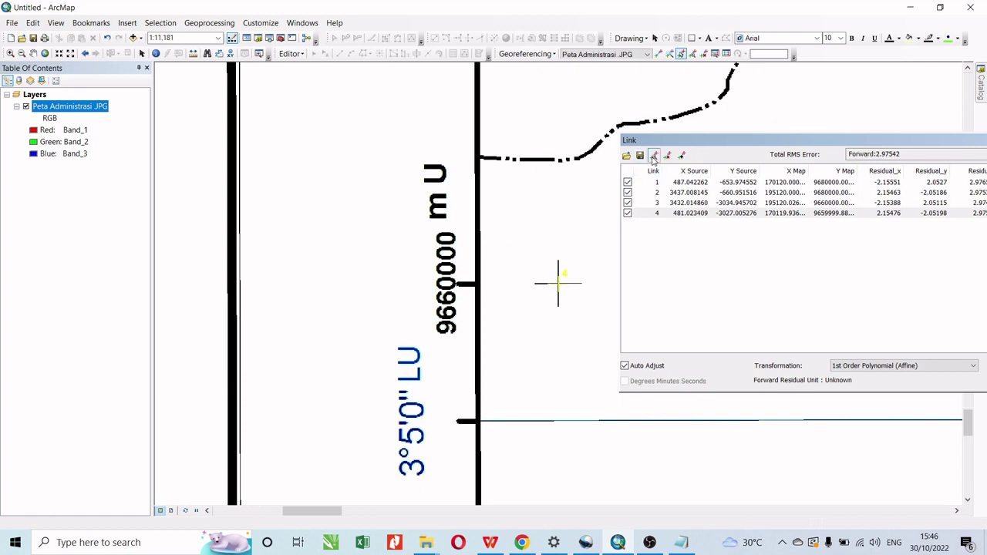
{"action": "left_click", "coordinate": [653, 156]}
{"action": "left_click", "coordinate": [653, 156]}
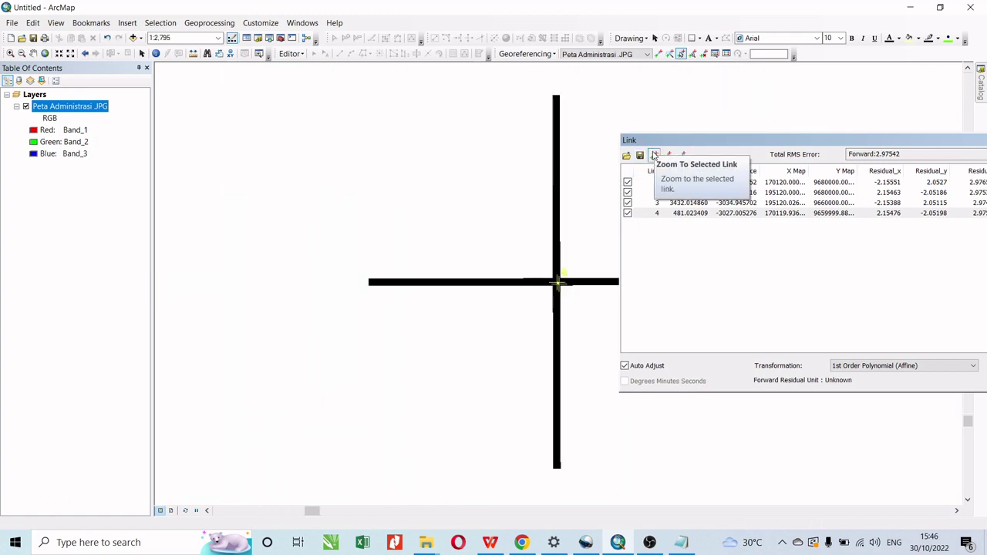
{"action": "left_click", "coordinate": [654, 155]}
{"action": "left_click", "coordinate": [654, 156]}
{"action": "left_click", "coordinate": [654, 156]}
{"action": "left_click", "coordinate": [654, 156]}
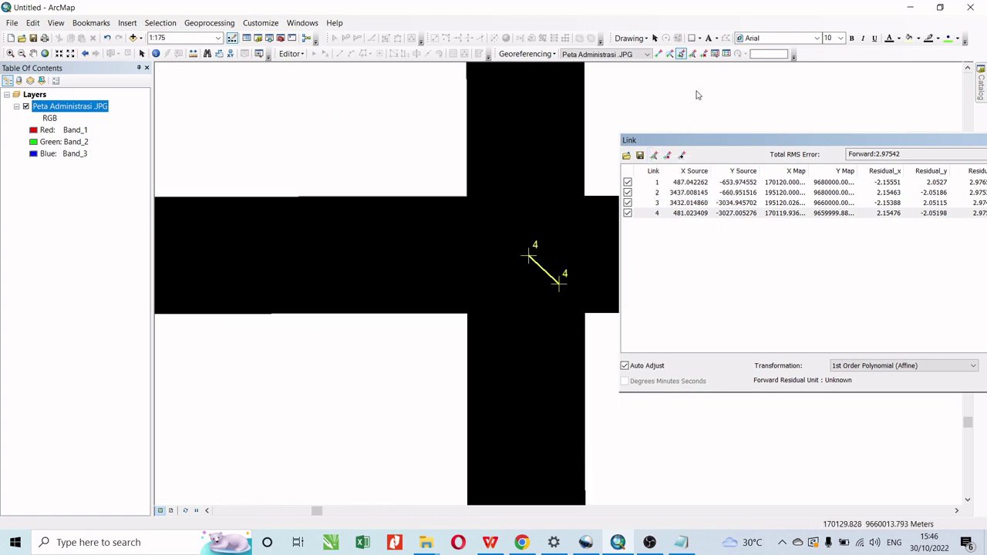
Move link 4's map point onto its source point repeatedly to bring the total RMS error below 1, and check all residuals.
{"action": "left_click", "coordinate": [681, 53]}
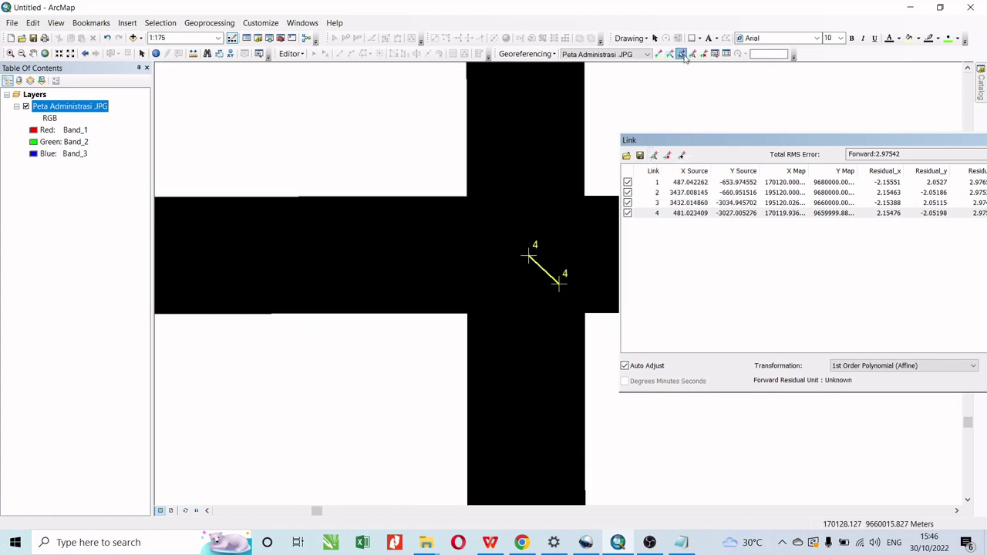
{"action": "left_click", "coordinate": [559, 286]}
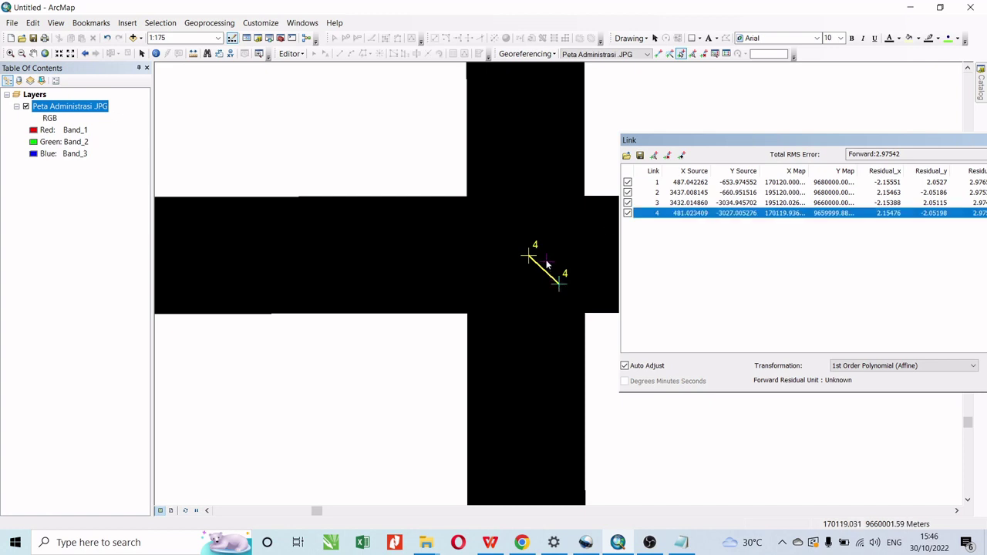
{"action": "left_click_drag", "start_coordinate": [530, 256], "coordinate": [531, 258]}
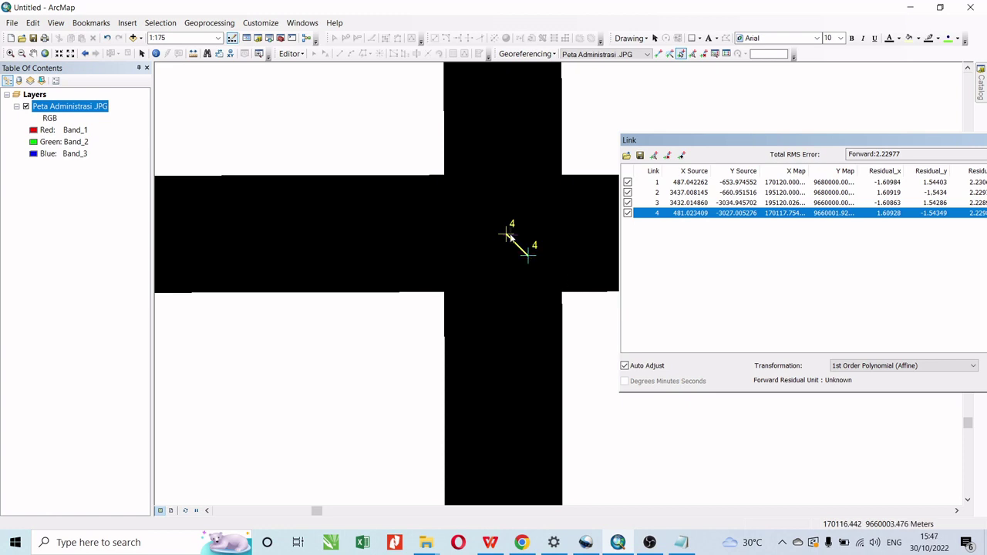
{"action": "left_click_drag", "start_coordinate": [507, 236], "coordinate": [508, 238]}
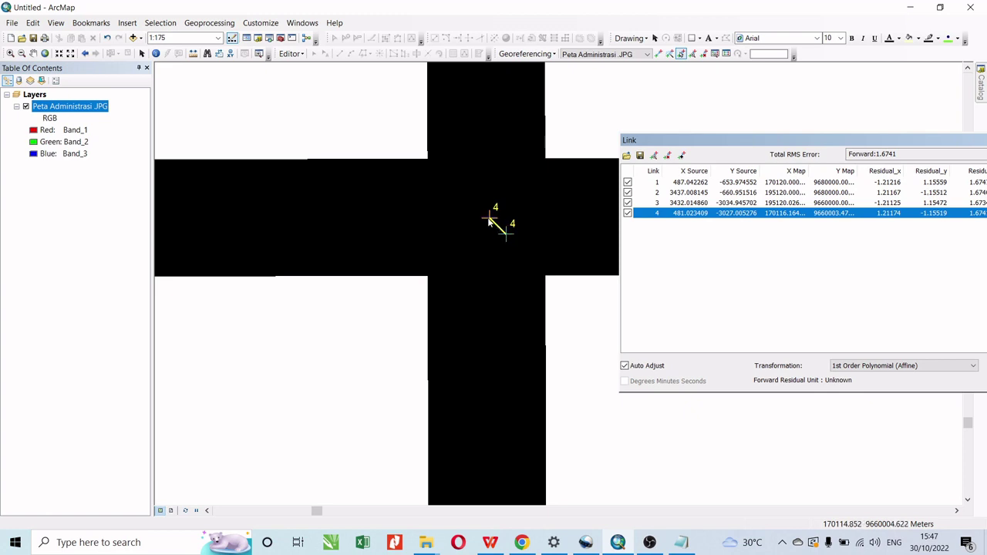
{"action": "left_click_drag", "start_coordinate": [490, 221], "coordinate": [478, 209]}
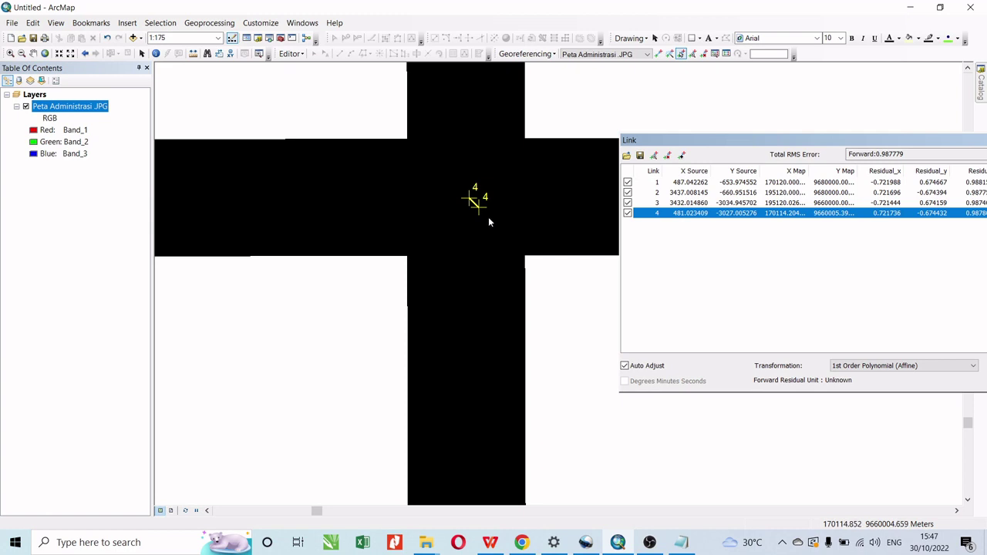
{"action": "left_click_drag", "start_coordinate": [754, 143], "coordinate": [470, 140]}
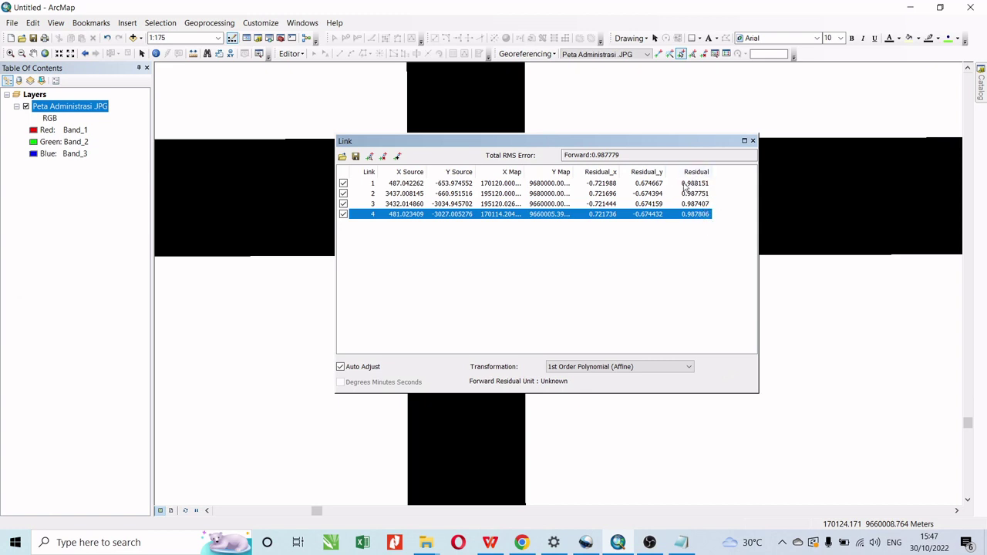
Update the georeferencing of Peta Administrasi .JPG to save its warp, close the link table and zoom to the whole layer.
{"action": "left_click", "coordinate": [553, 56]}
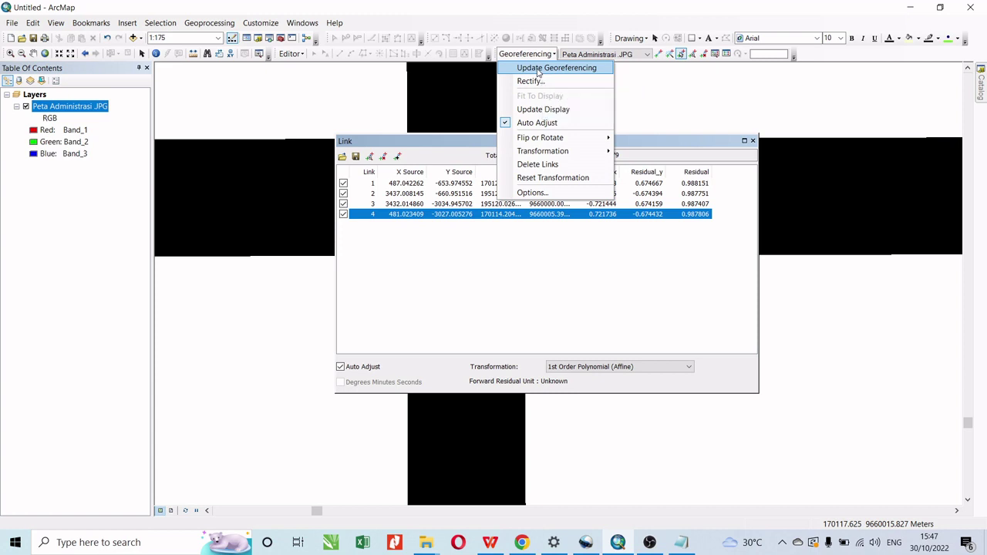
{"action": "left_click", "coordinate": [538, 71]}
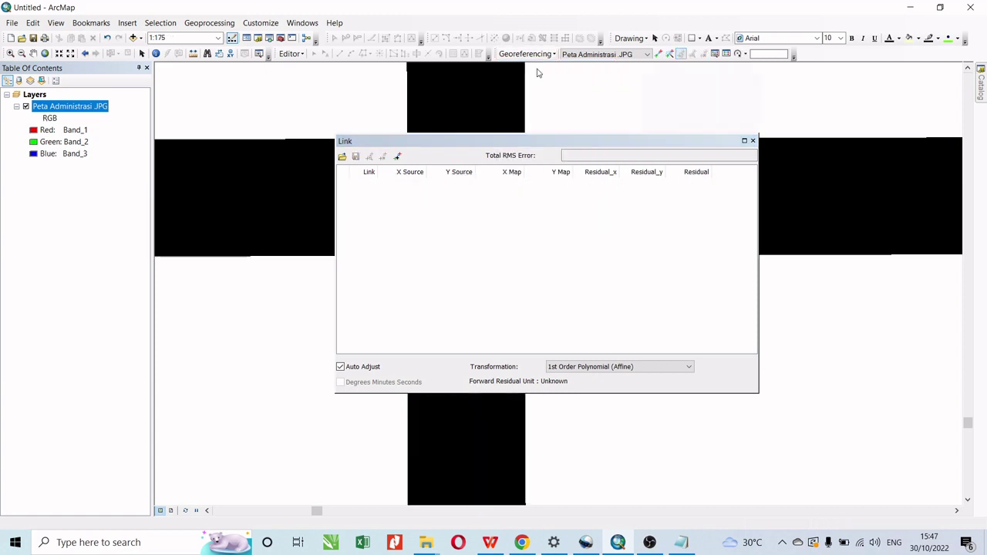
{"action": "left_click", "coordinate": [752, 141]}
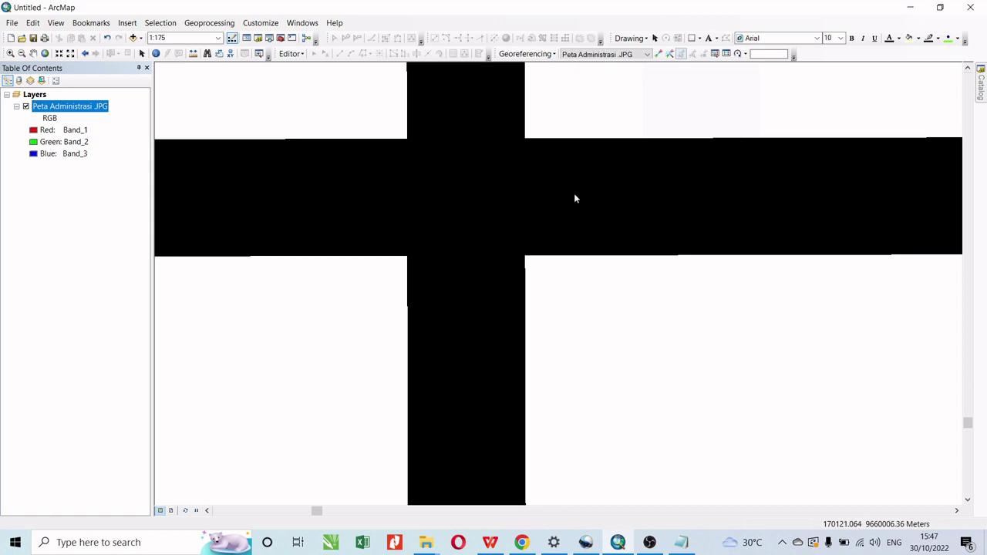
{"action": "right_click", "coordinate": [64, 112]}
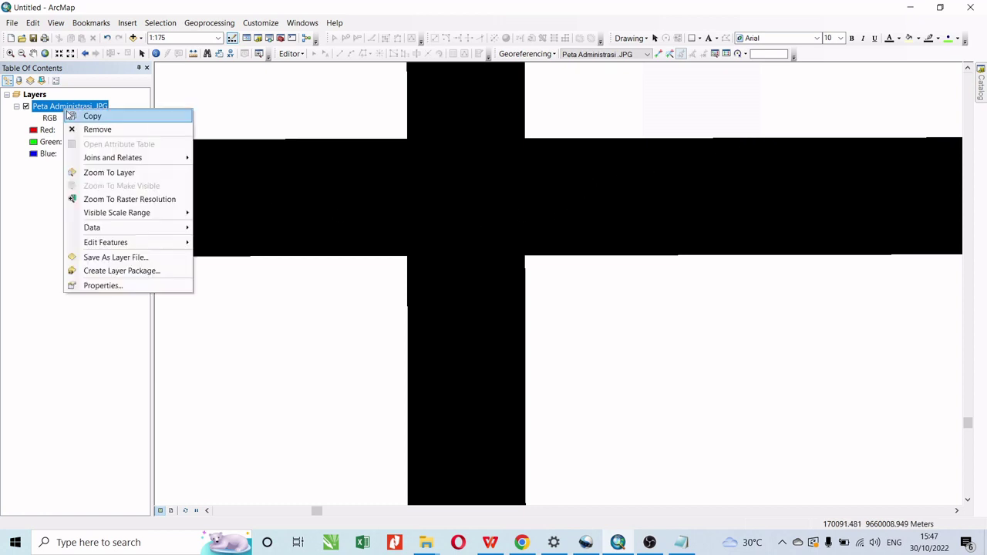
{"action": "left_click", "coordinate": [105, 173]}
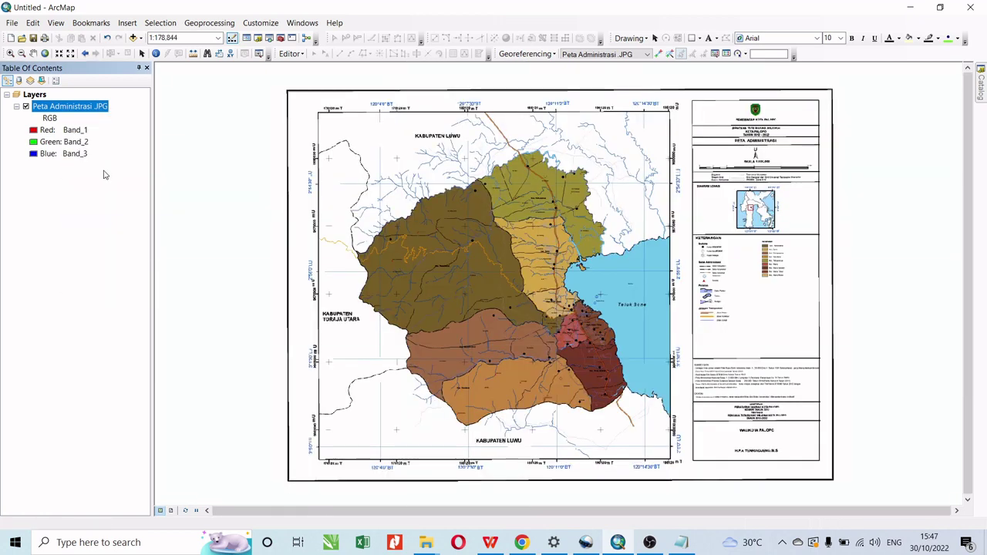
{"action": "left_click", "coordinate": [525, 54]}
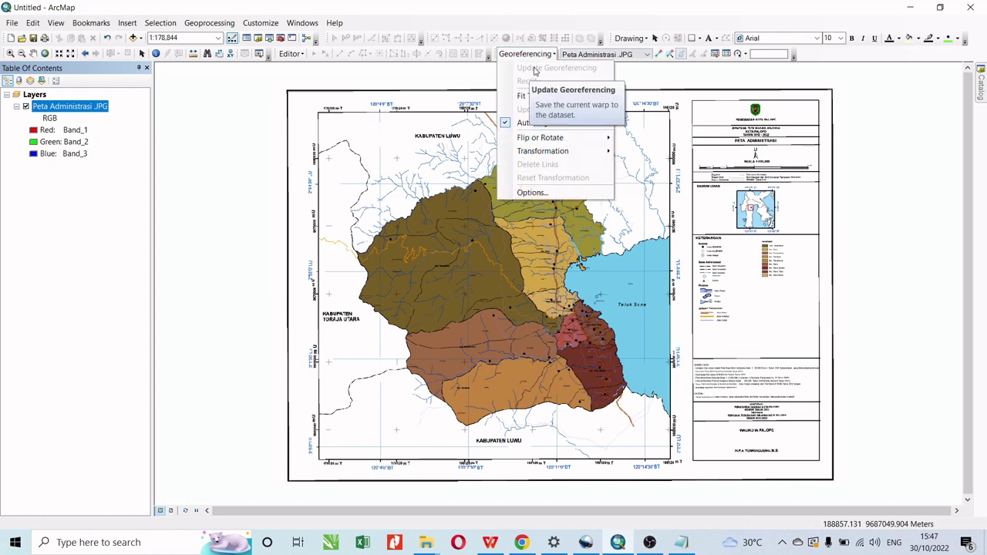
{"action": "left_click", "coordinate": [552, 21]}
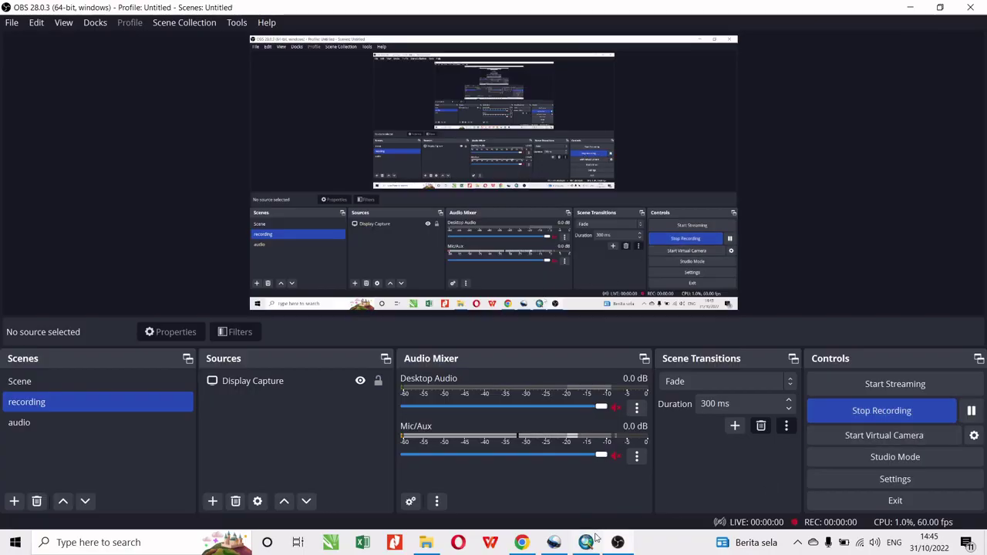
Switch from OBS to the ArcMap document containing the georeferenced Peta Administrasi .JPG.
{"action": "left_click", "coordinate": [592, 539]}
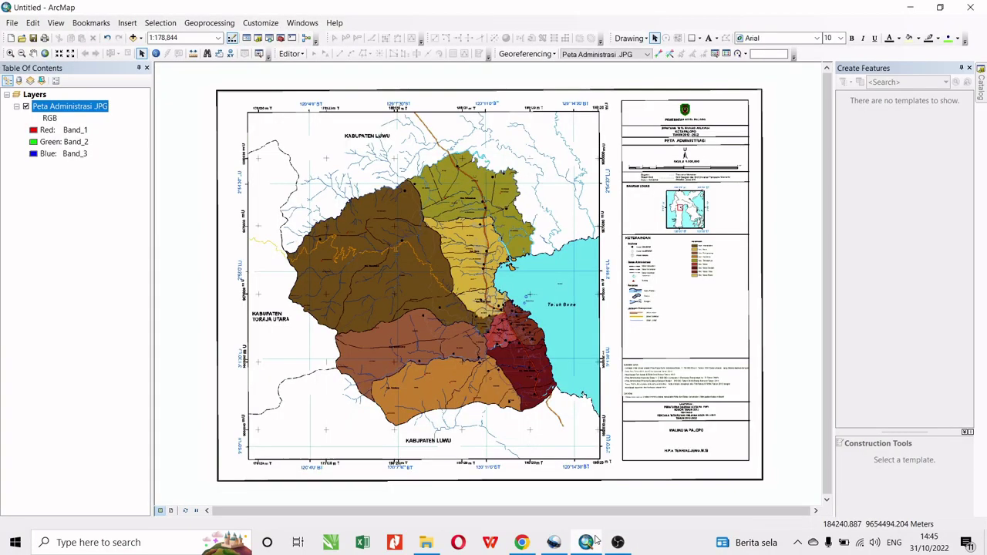